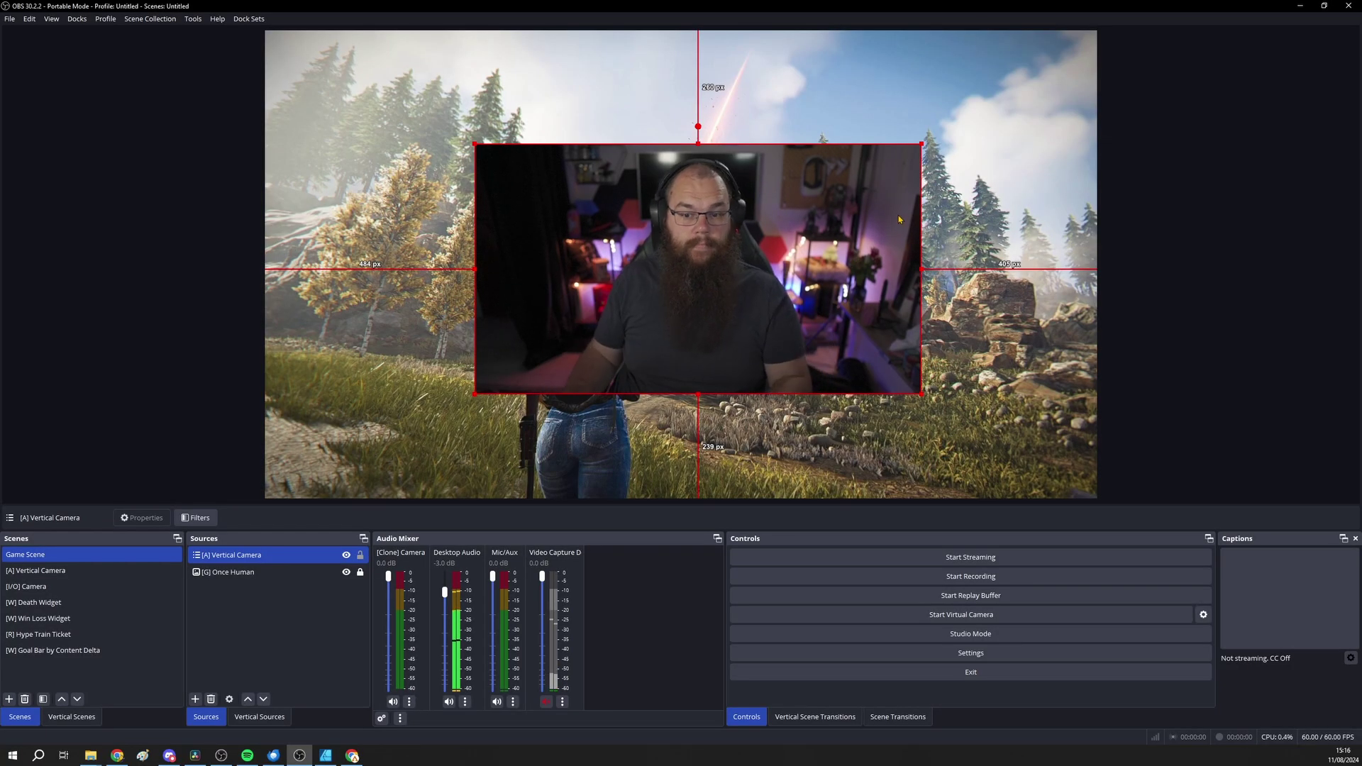
Step: Crop the right side of the [A] Vertical Camera so it frames the face
left_click_drag(925, 264, 822, 276)
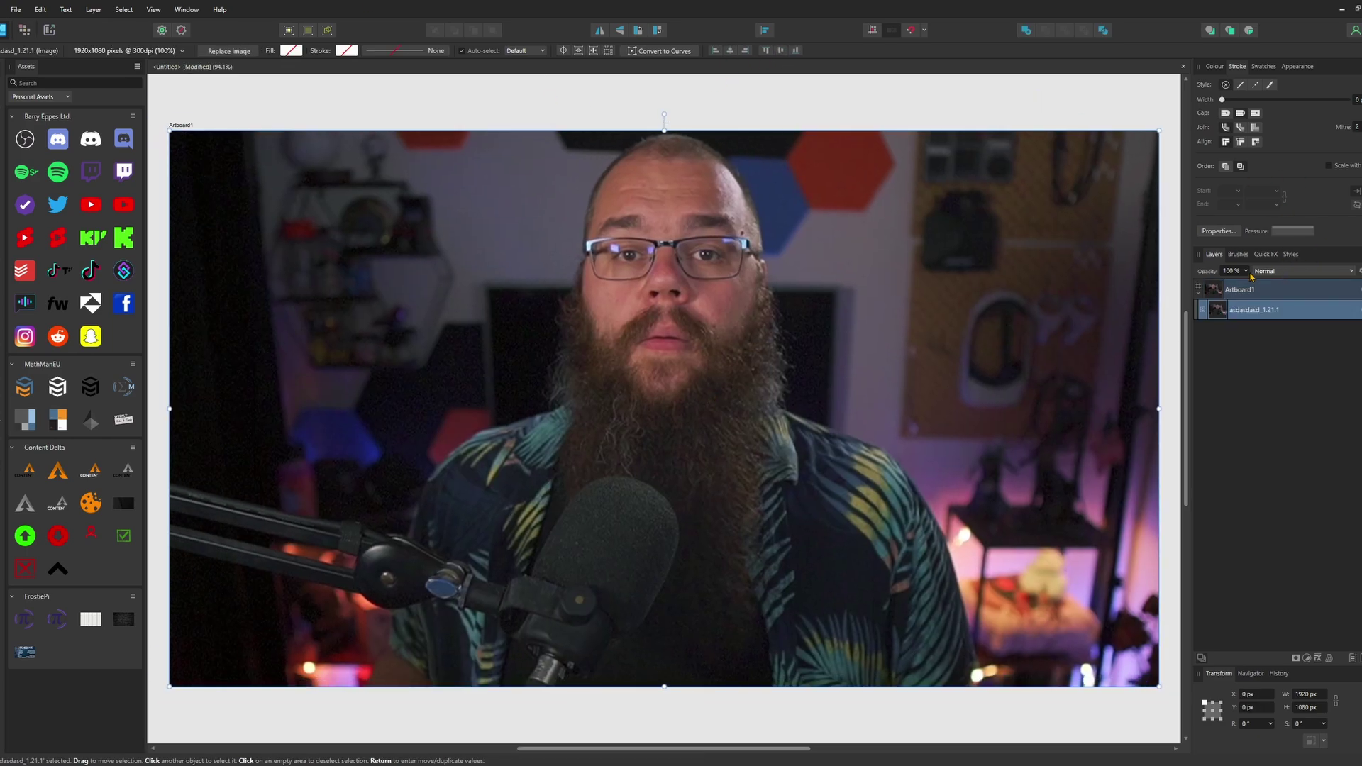
Step: Draw a black rectangle at 30% opacity over the face in the photo
key("4")
key("m")
mouse_move(446, 137)
left_mouse_down()
mouse_move(806, 523)
mouse_move(864, 686)
left_mouse_up()
left_click(1227, 145)
key("3")
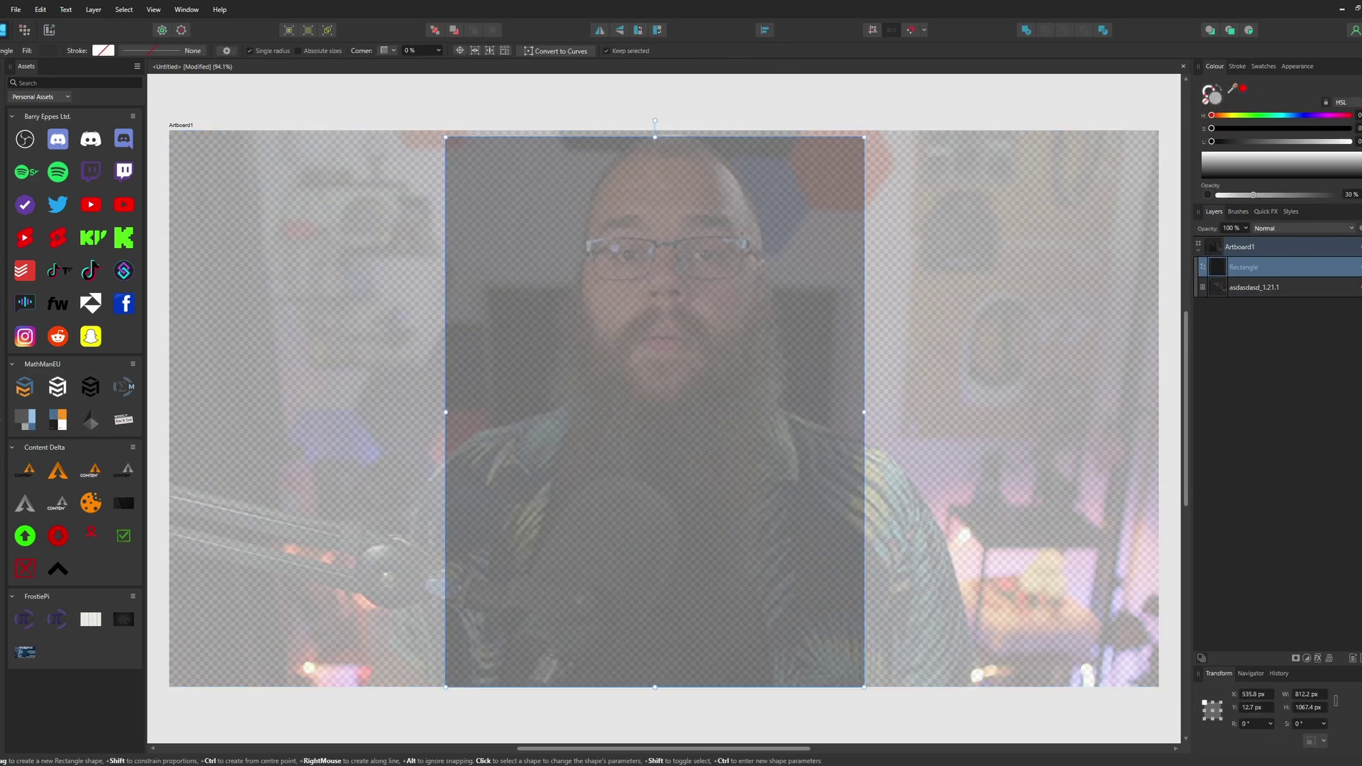
Step: Round the rectangle's corners, resize it proportionally and move it up to the artboard's top
left_click_drag(439, 50, 467, 59)
left_click_drag(455, 409, 465, 410)
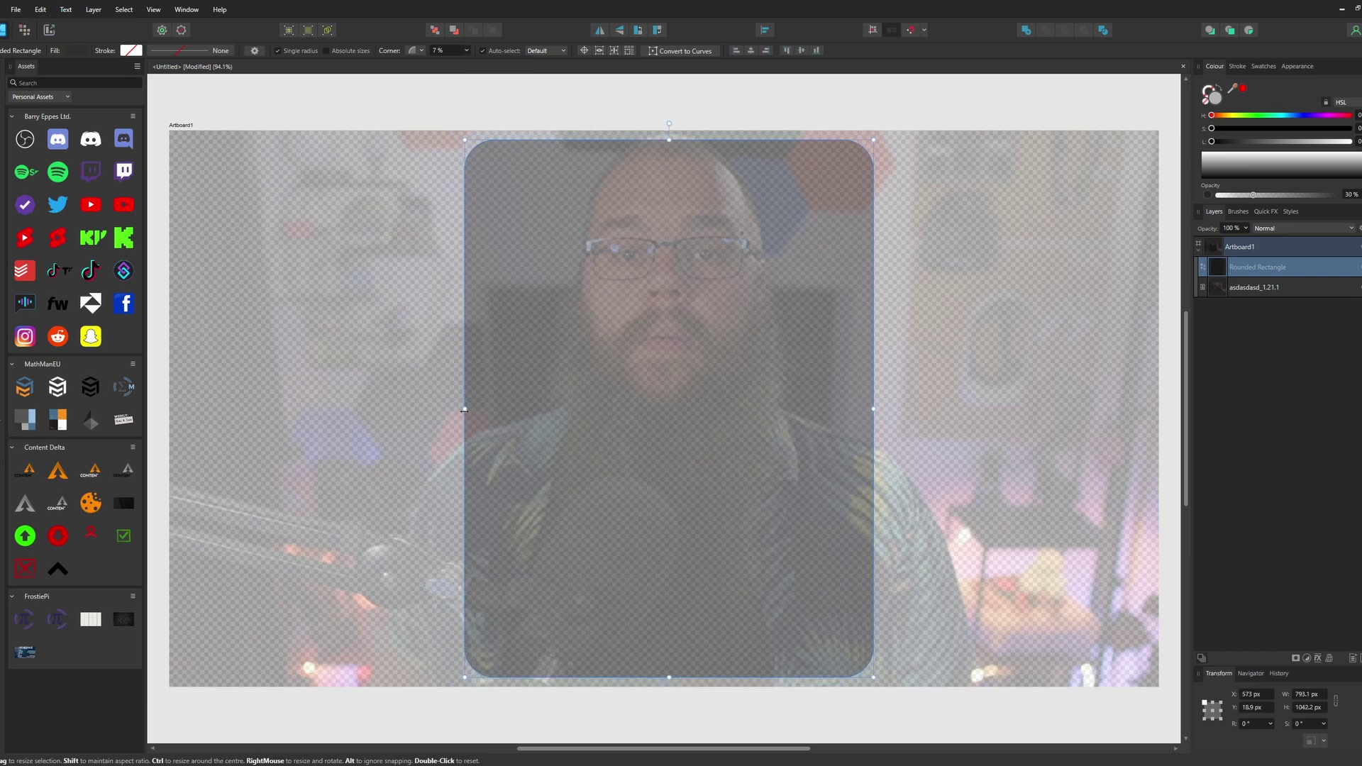
left_click_drag(735, 343, 725, 323)
left_click(1127, 322)
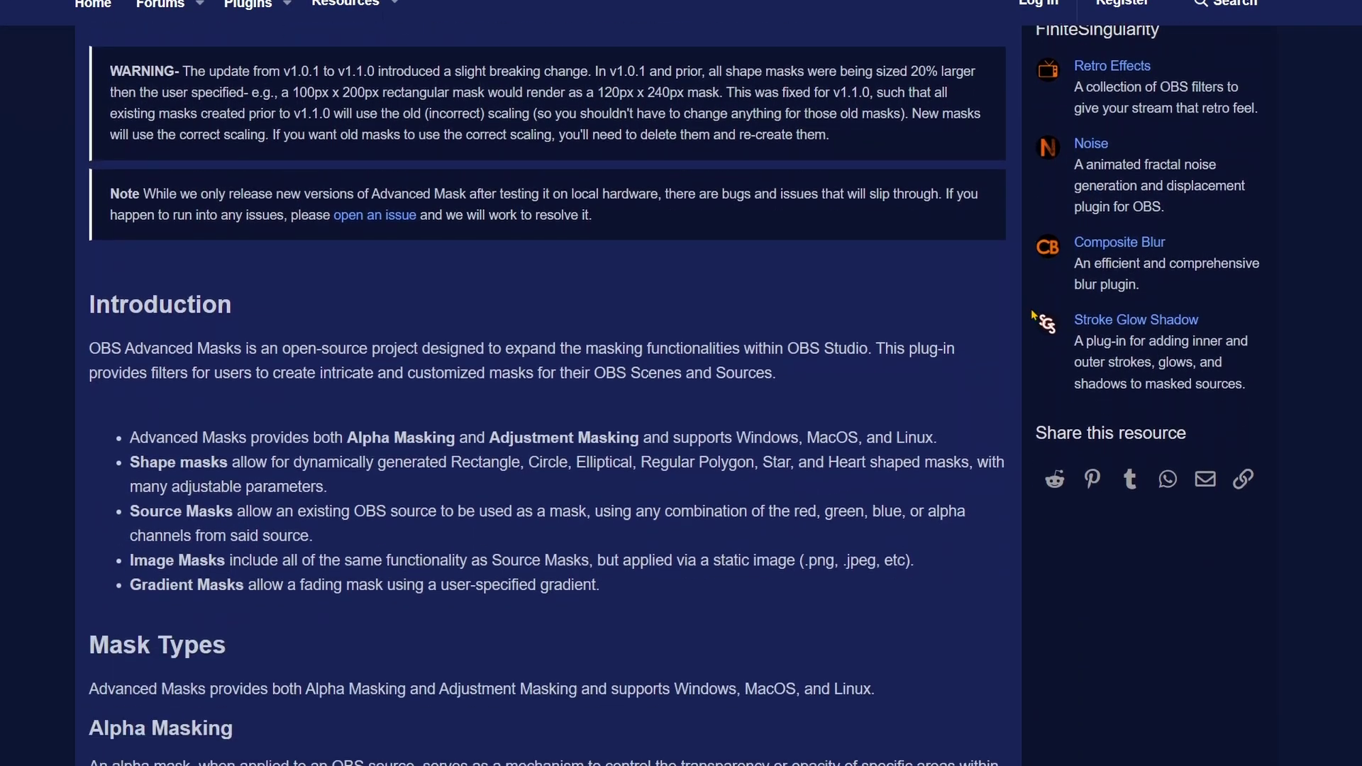
Step: Download Advanced Masks and copy obs-plugins and data into the OBS 30 - Test Rig folder
left_click(1218, 274)
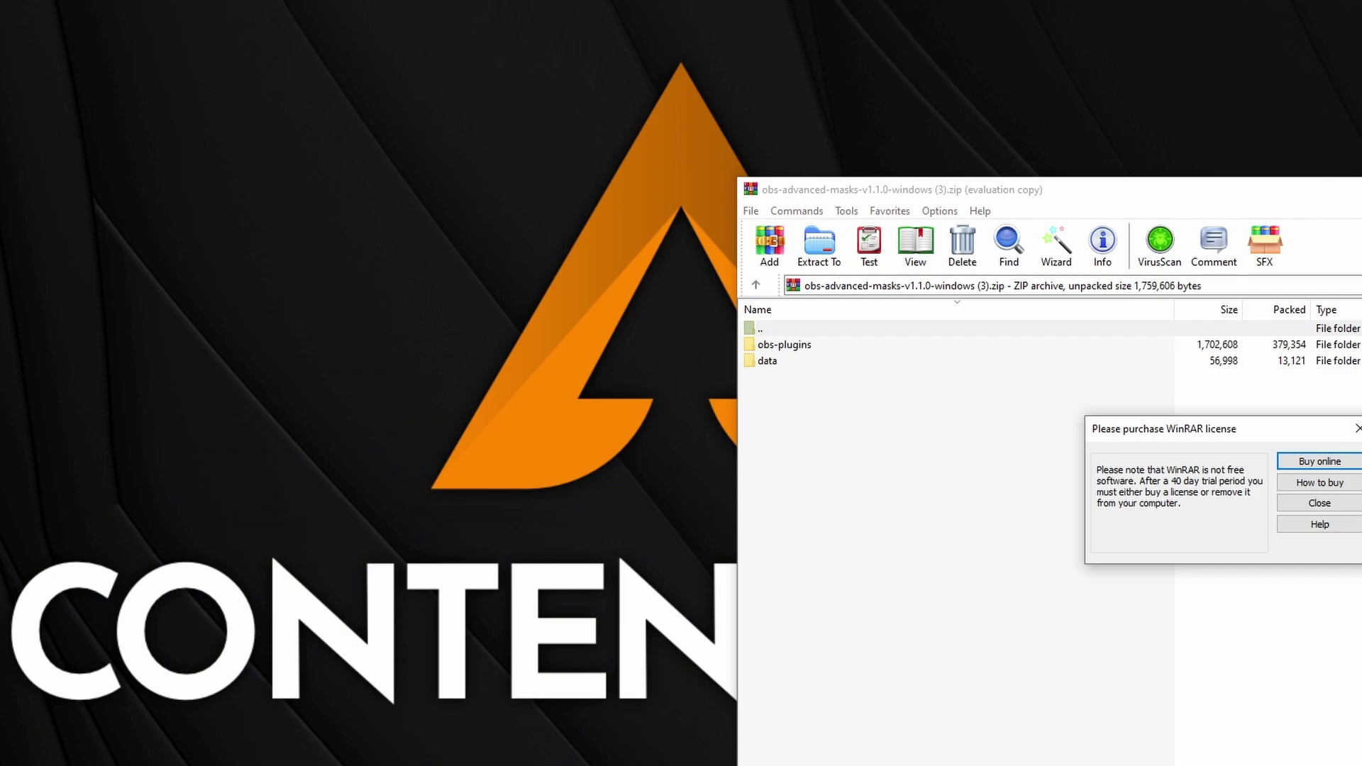
left_click(325, 142)
left_click(1295, 508)
left_click_drag(918, 456, 1113, 494)
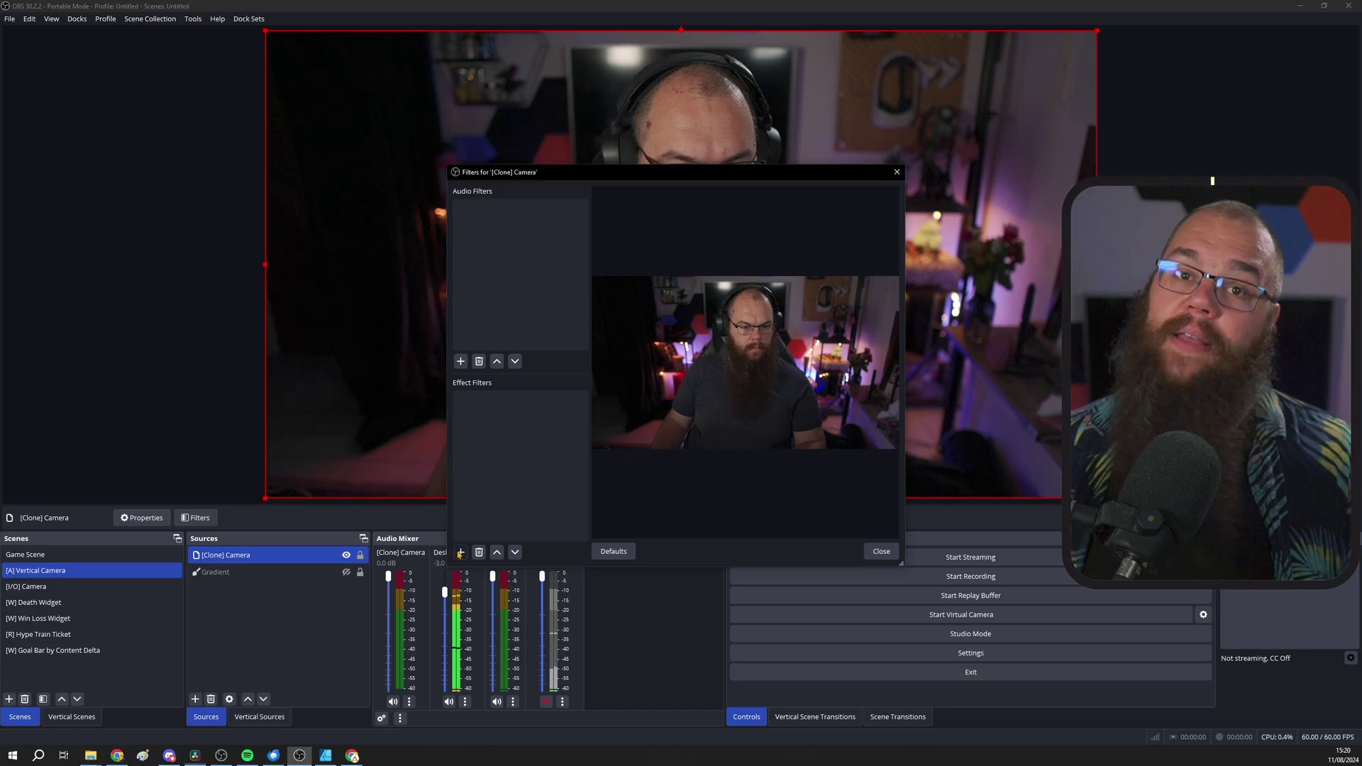
Step: Add an Advanced Mask filter to the [Clone] Camera source
left_click(460, 552)
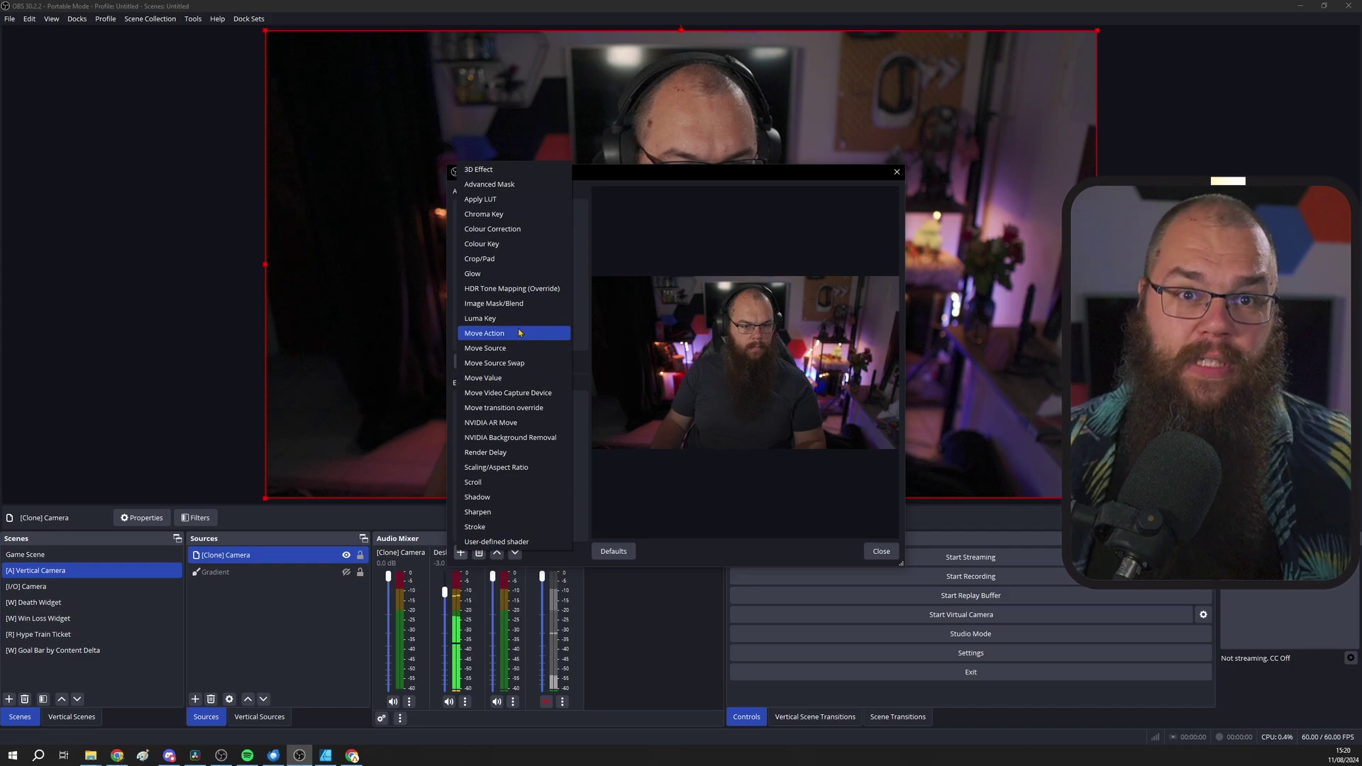
left_click(505, 188)
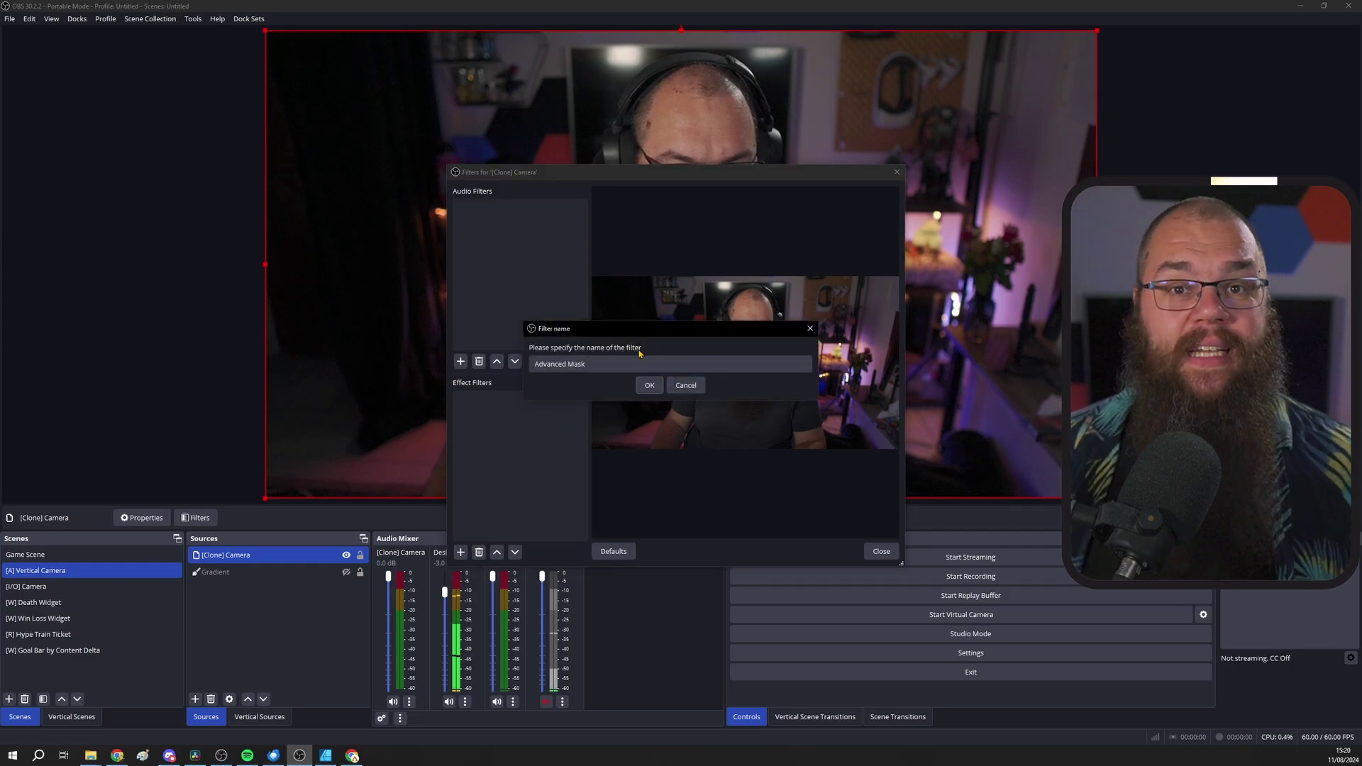
left_click(649, 387)
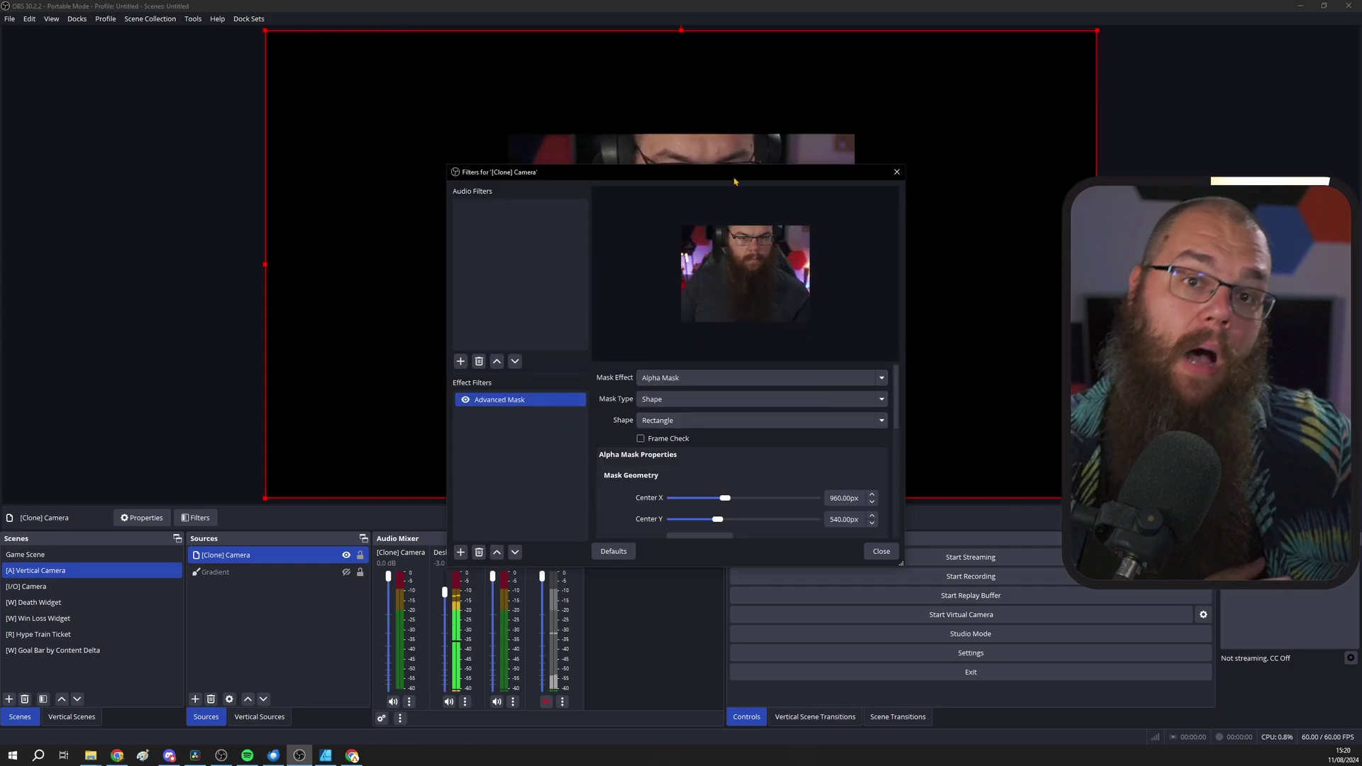
mouse_move(740, 177)
left_mouse_down()
mouse_move(449, 215)
mouse_move(301, 113)
mouse_move(309, 103)
left_mouse_up()
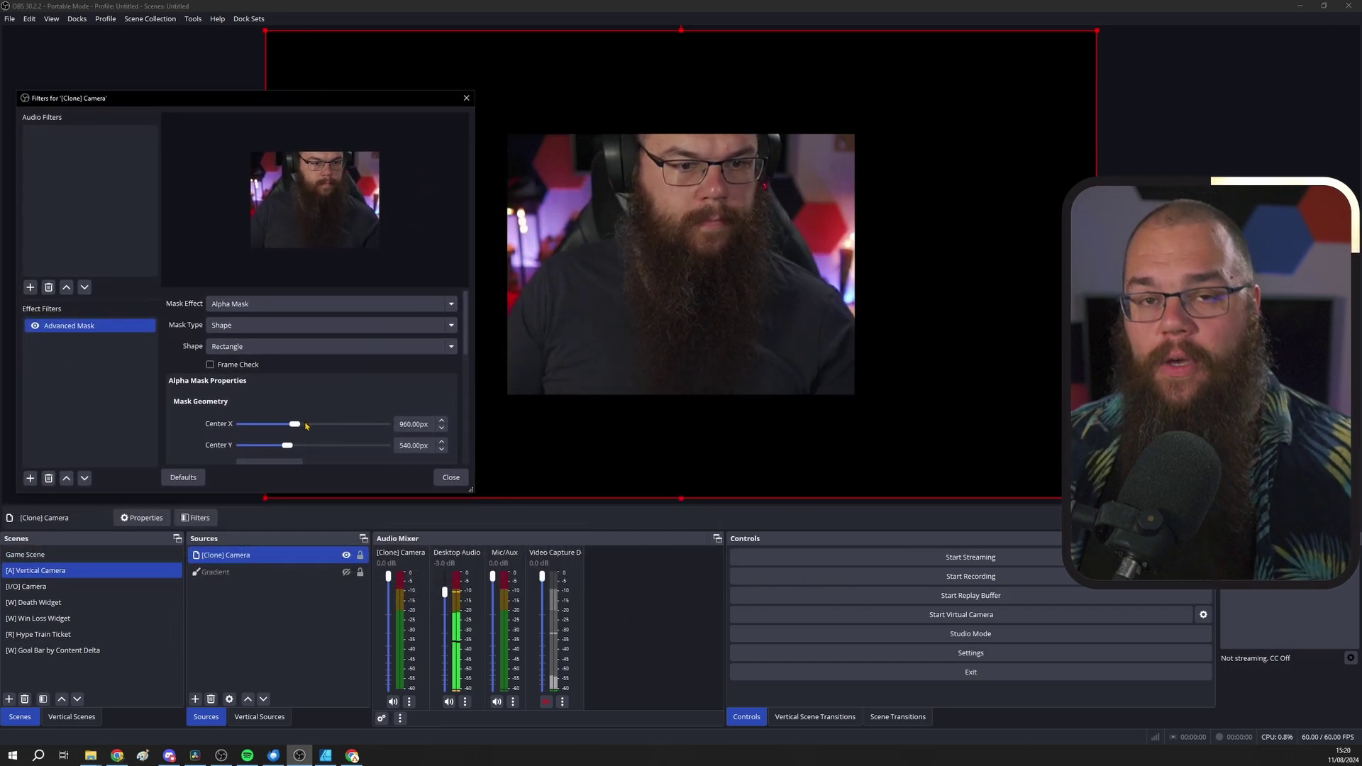
Step: Try the rectangle, ellipse and heart mask shapes, ending back on rectangle
left_click(272, 326)
left_click(272, 339)
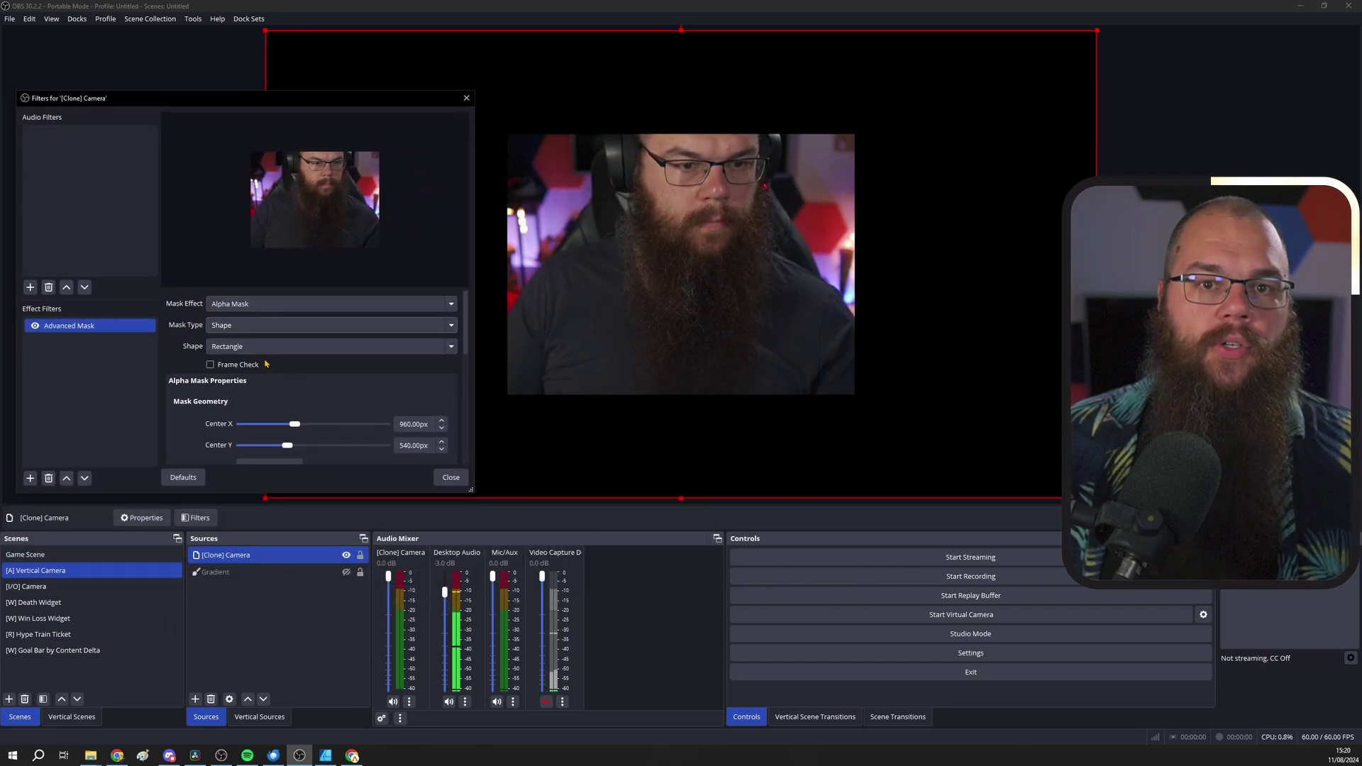
scroll(270, 341, "down", 1)
left_click(261, 315)
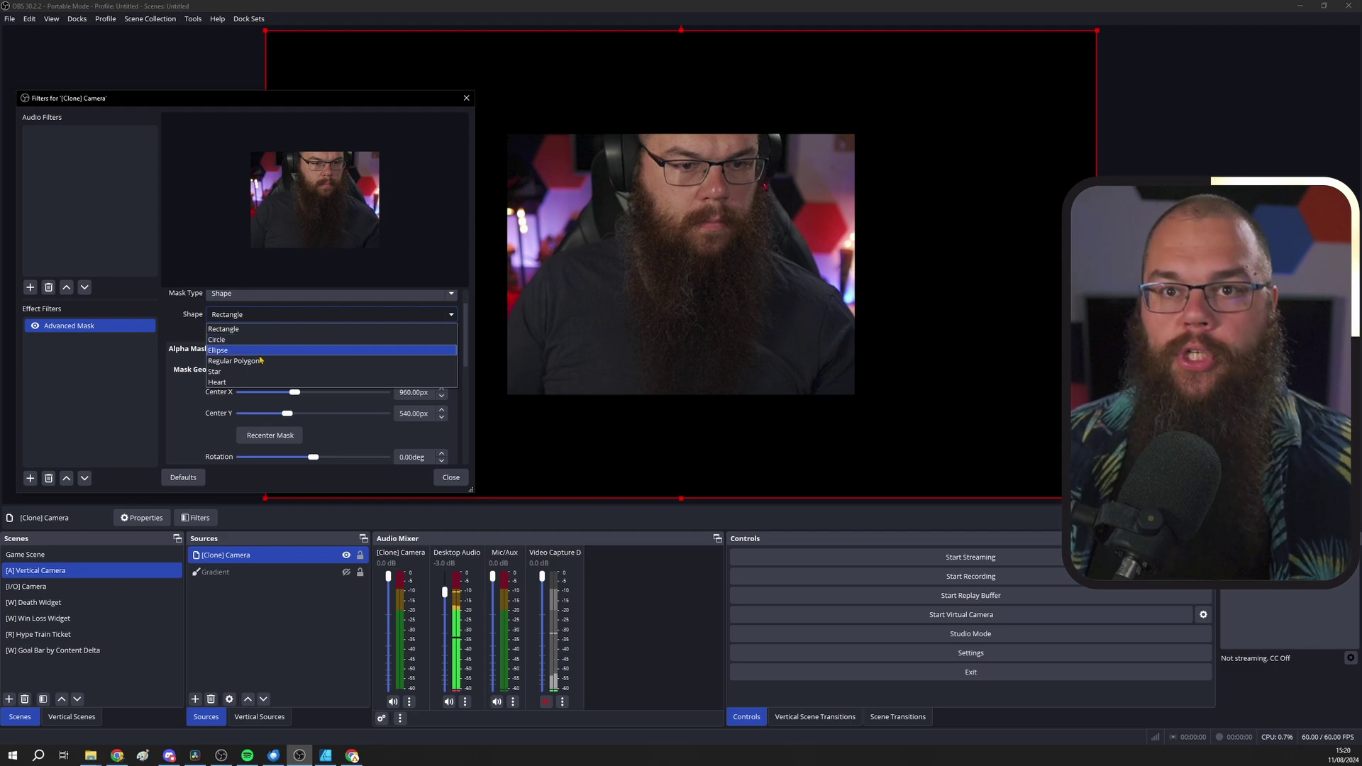
left_click(257, 329)
left_click(262, 314)
left_click(254, 350)
left_click(257, 319)
left_click(254, 387)
left_click(264, 319)
left_click(265, 333)
Step: Try the Source and Image mask types without choosing a source or file
left_click(276, 295)
left_click(280, 325)
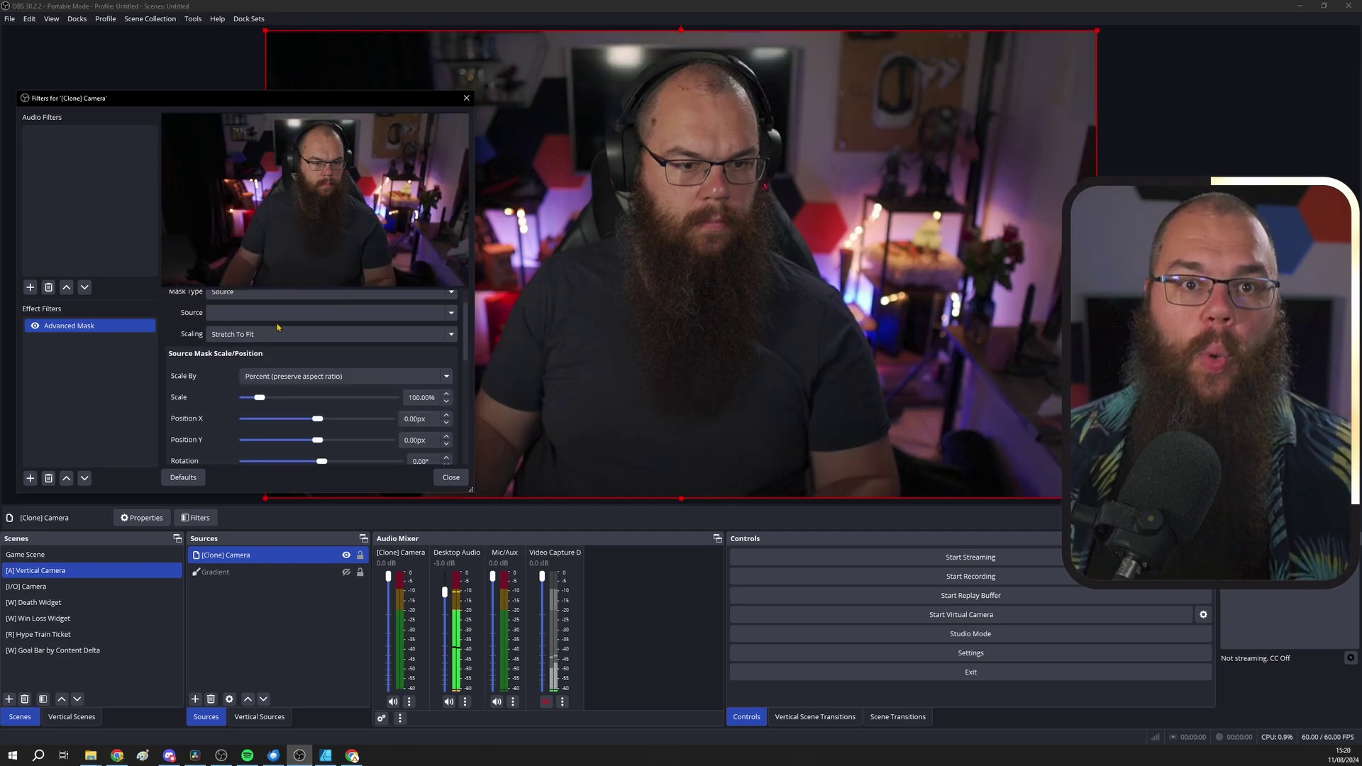
left_click(270, 339)
left_click(277, 337)
left_click(326, 313)
left_click(284, 476)
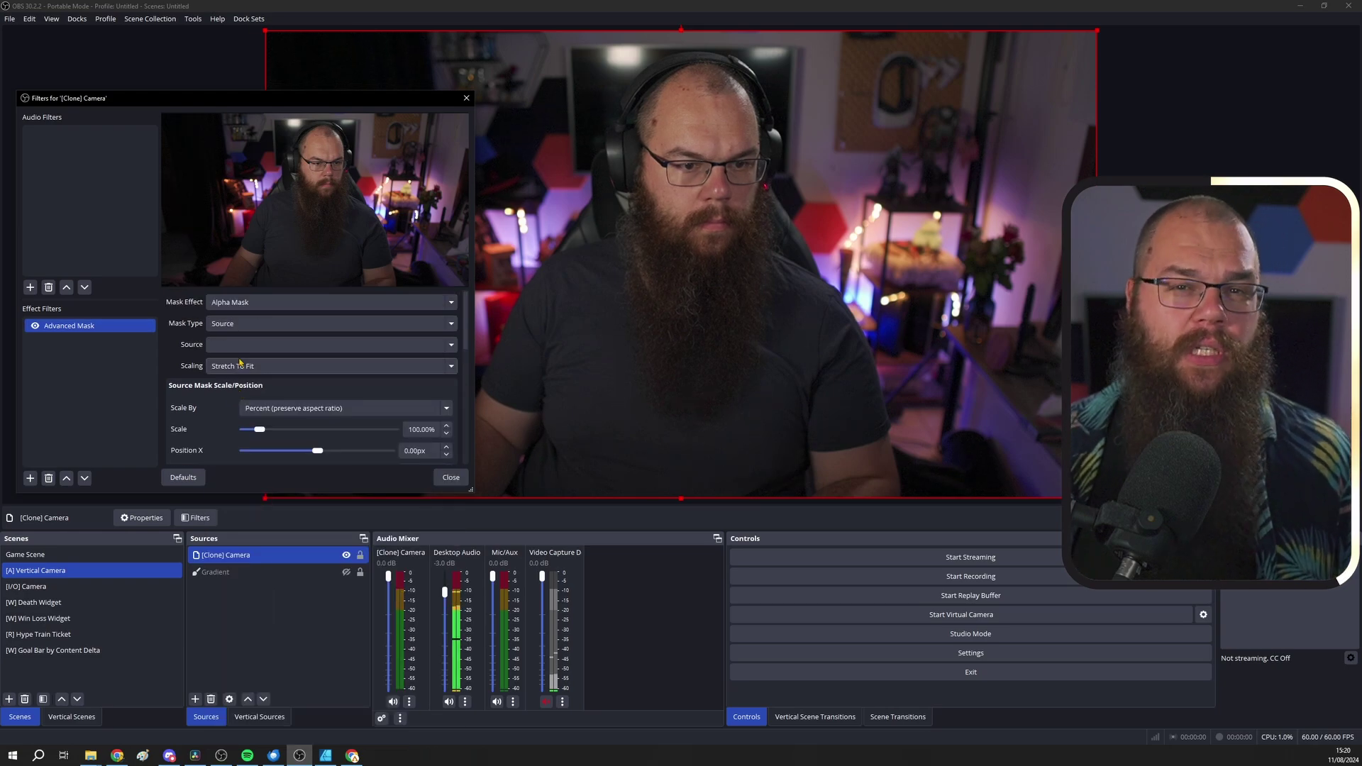
left_click(254, 326)
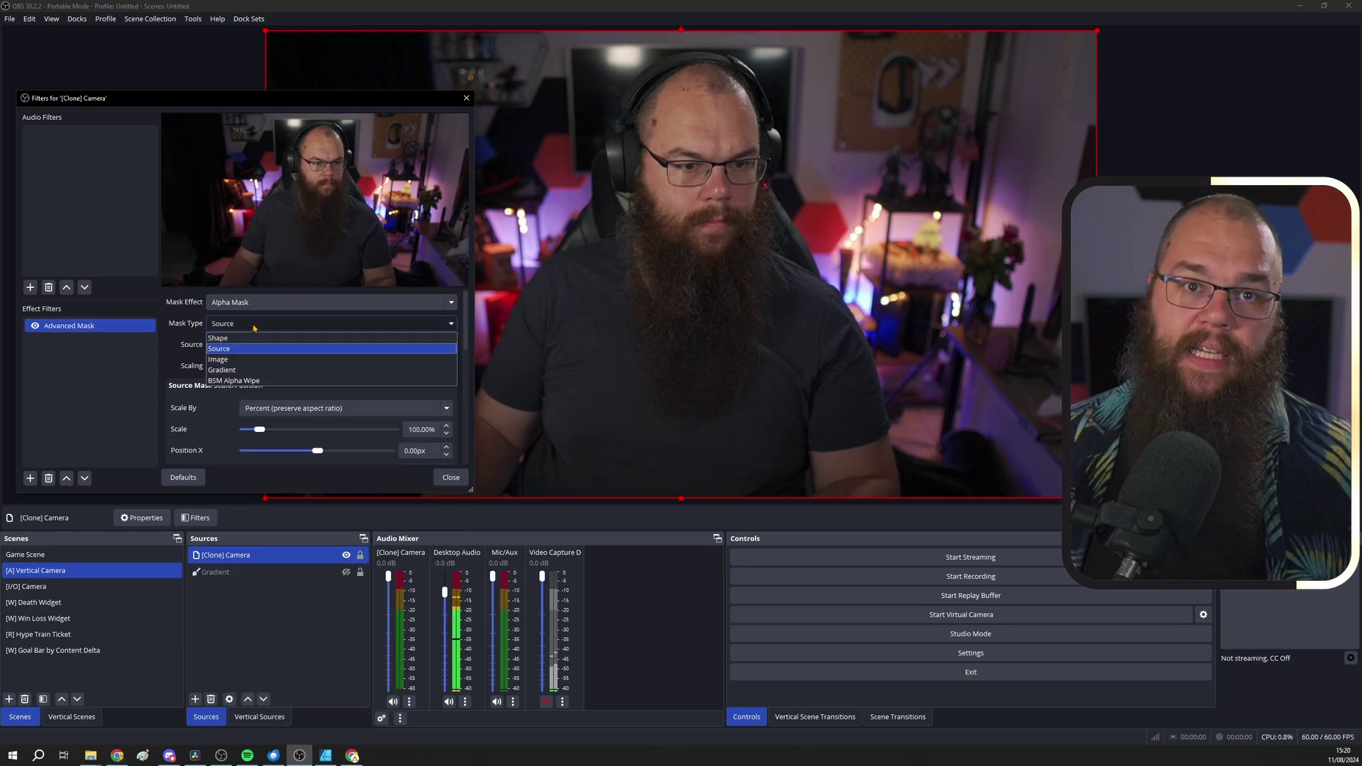
left_click(249, 359)
left_click(419, 349)
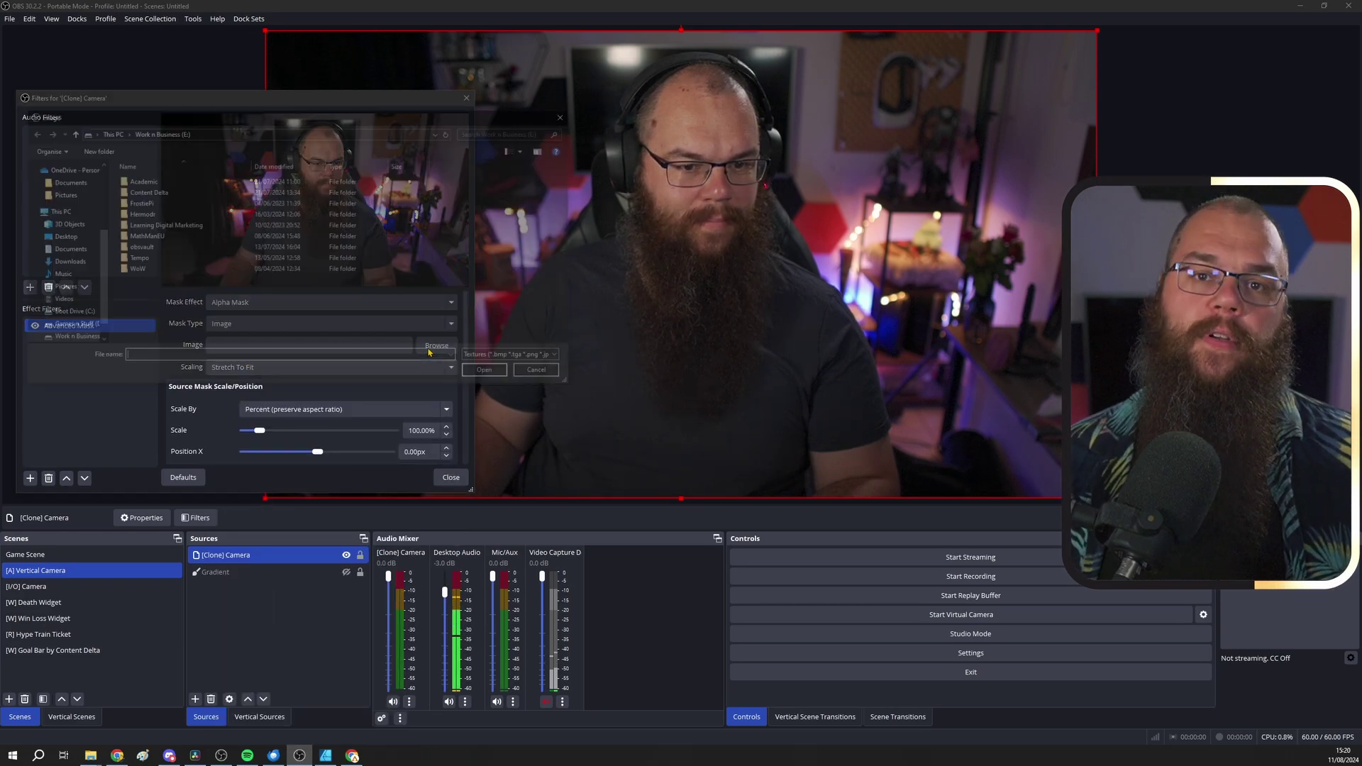
left_click(543, 373)
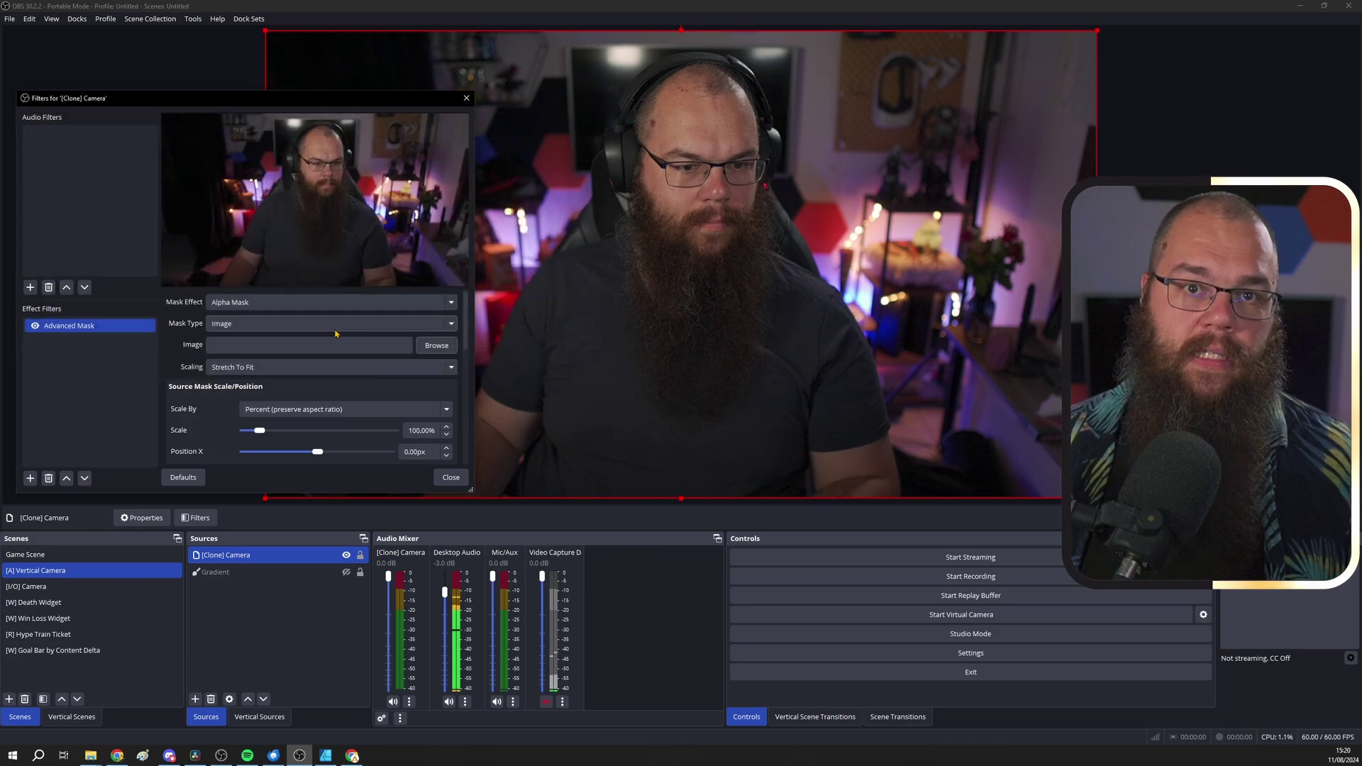
Step: Set the Mask Type to Gradient
left_click(305, 325)
left_click(291, 370)
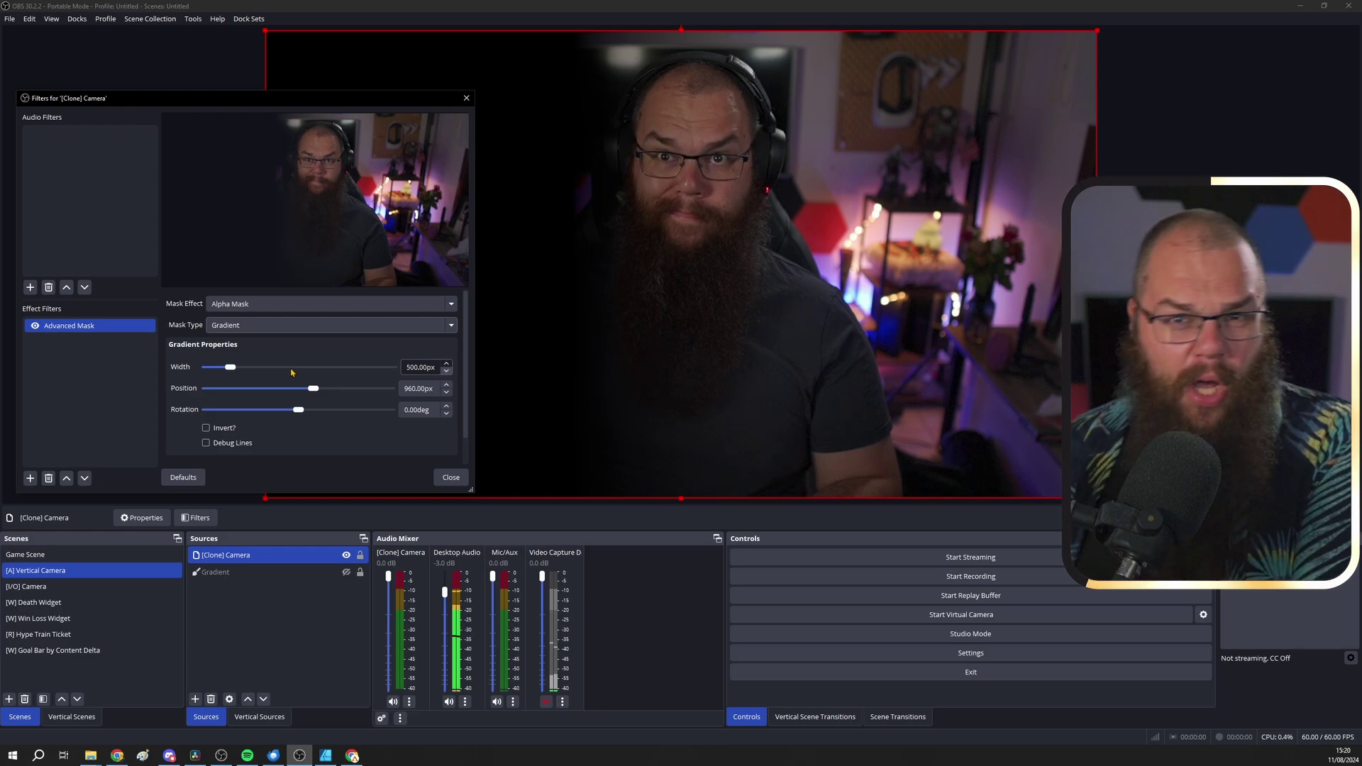
left_click(270, 327)
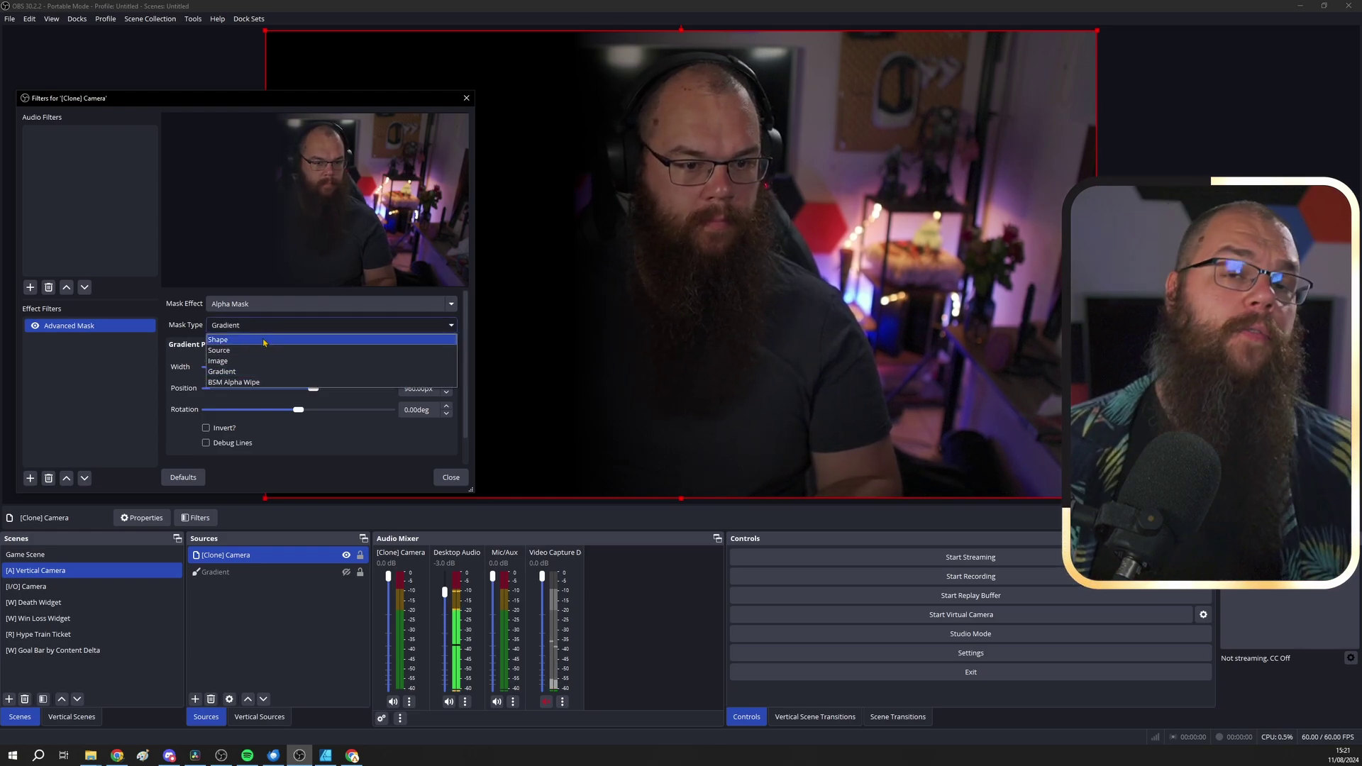
Step: Set Mask Type back to Shape, with 548 px width and centre Y at 489 px
left_click(264, 341)
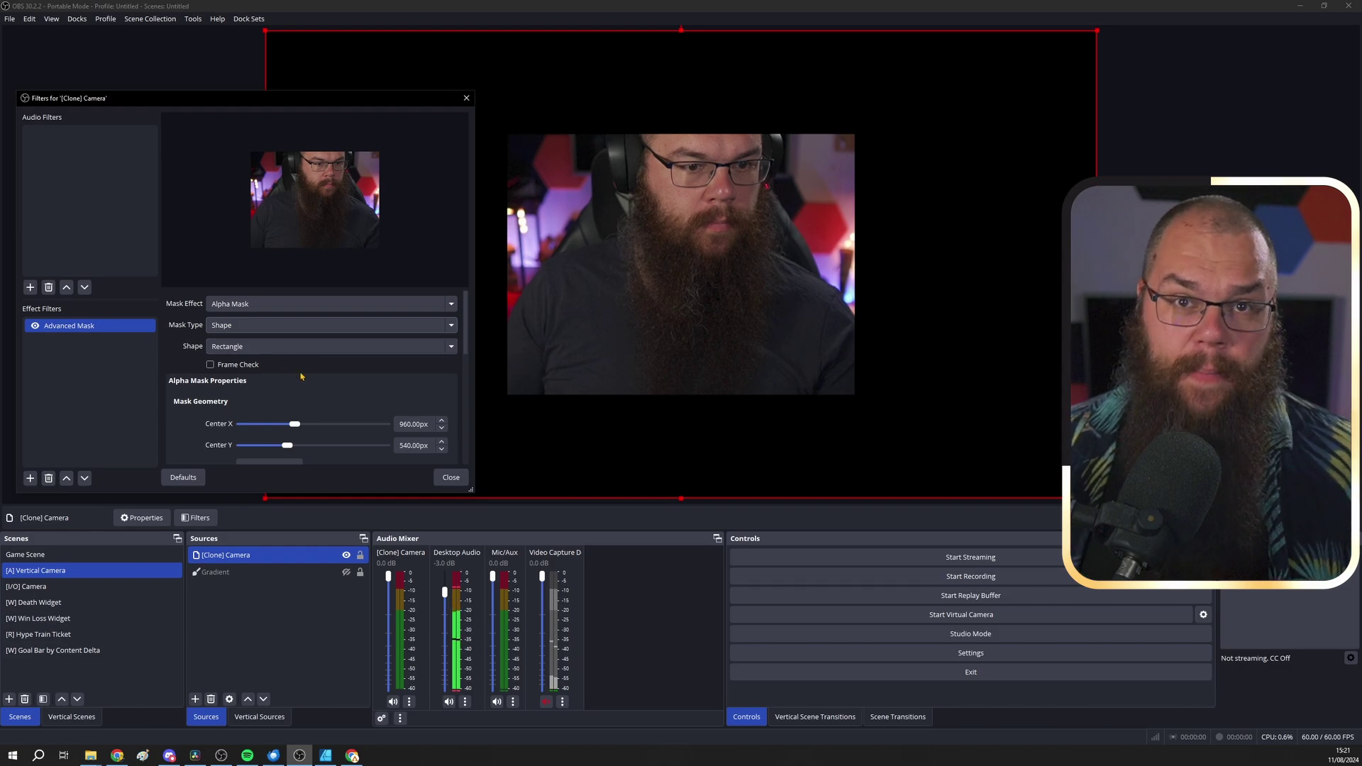
scroll(329, 377, "down", 3)
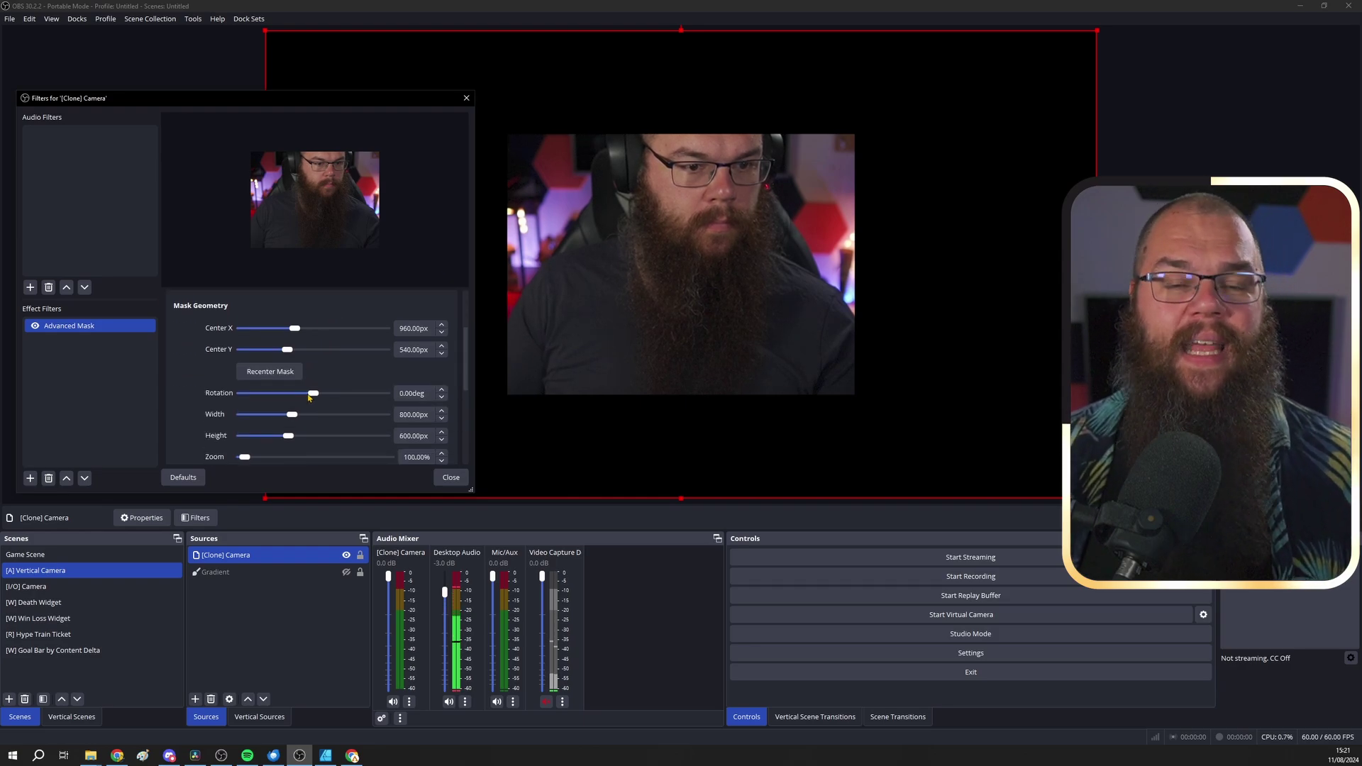
scroll(313, 401, "down", 1)
left_click_drag(294, 386, 250, 428)
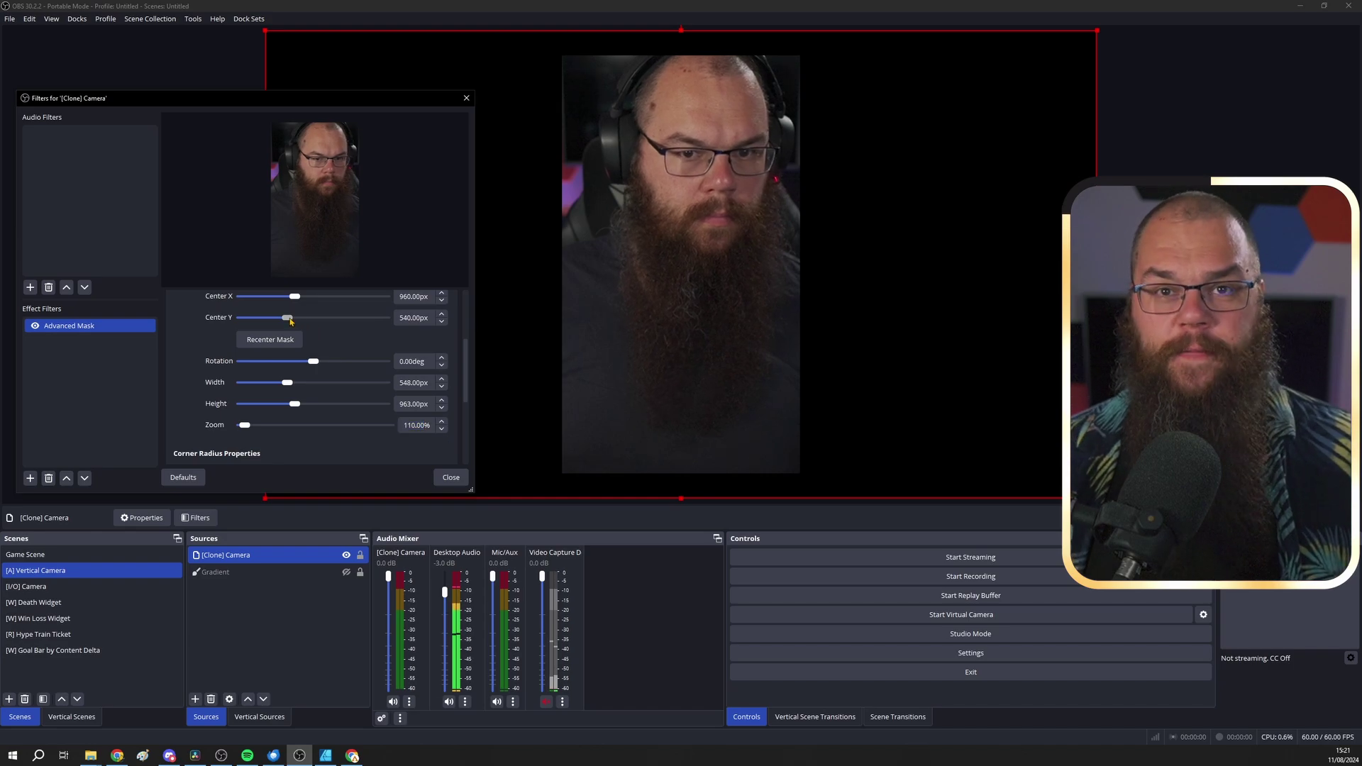
left_click_drag(290, 320, 289, 320)
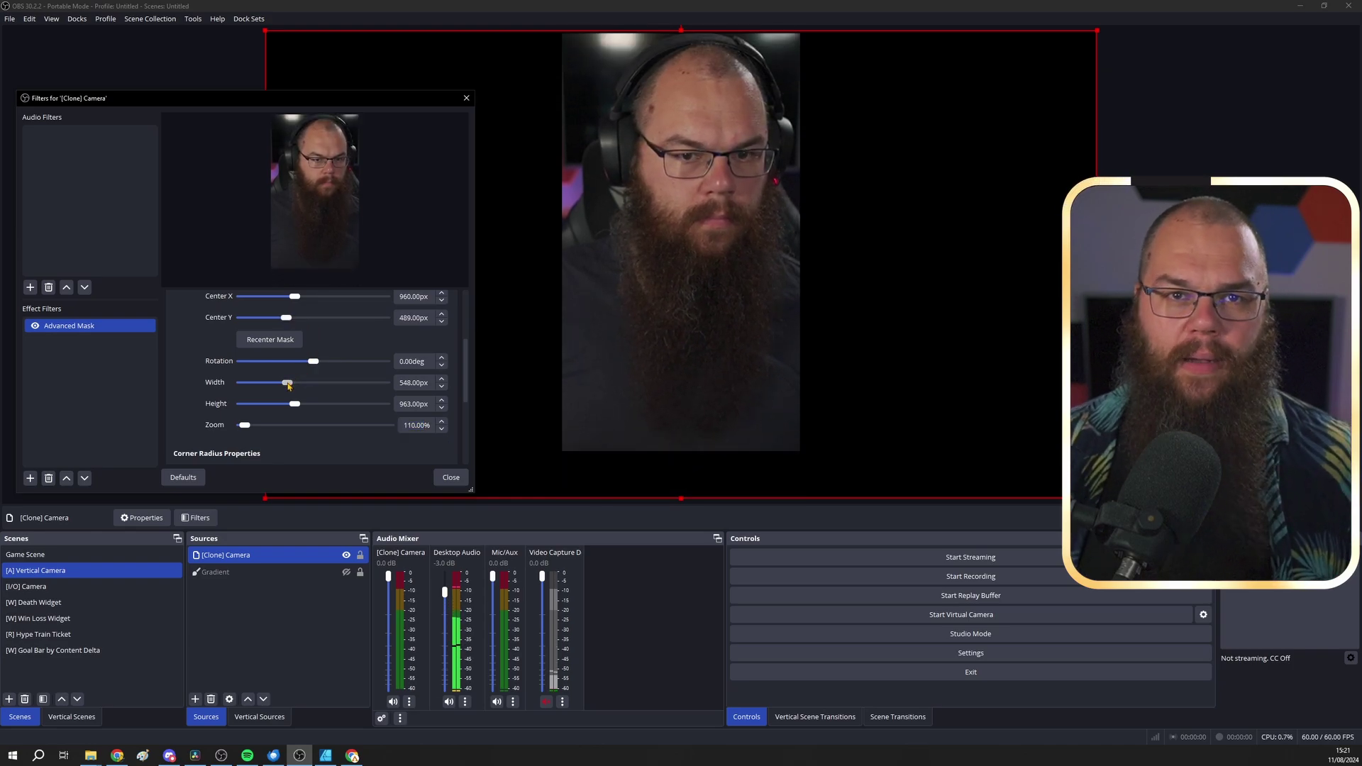
scroll(331, 400, "down", 3)
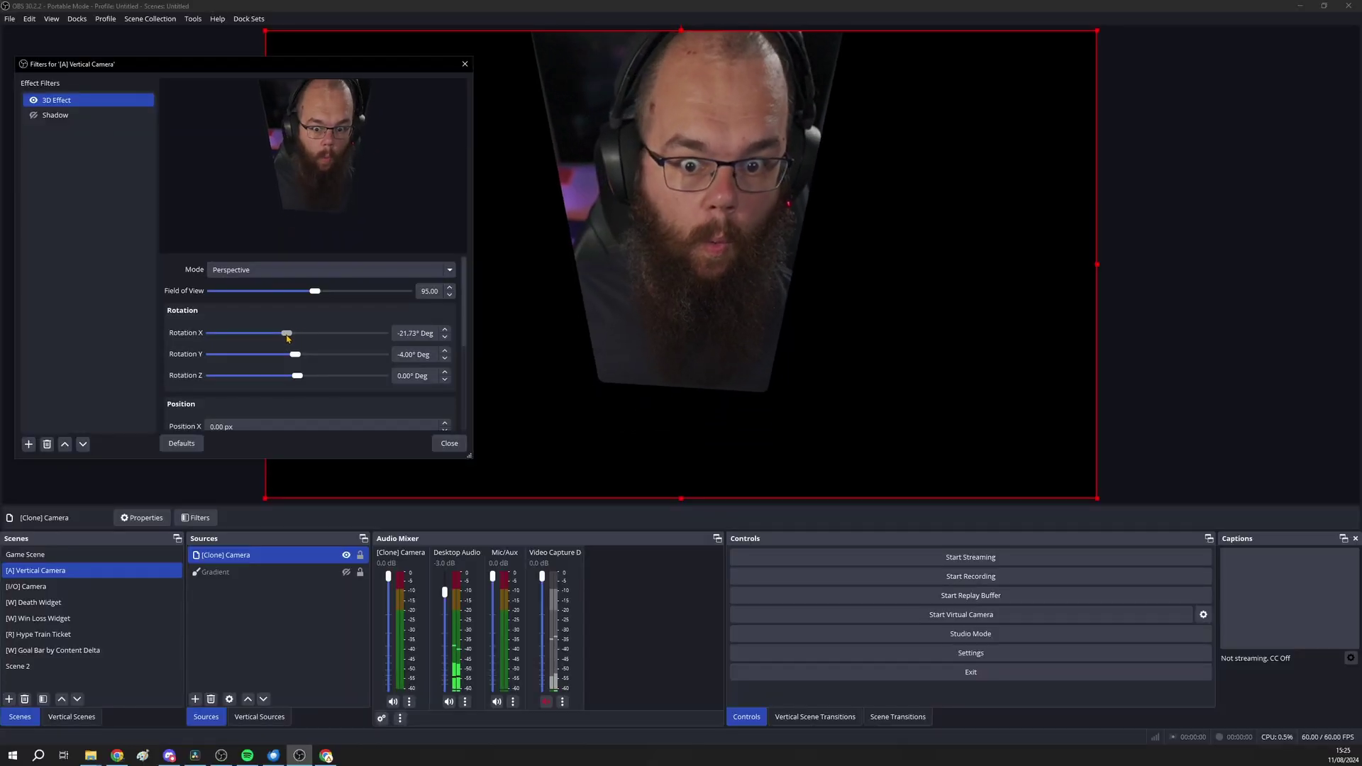
Step: Tilt the [A] Vertical Camera further back using the 3D Effect rotation
left_click_drag(287, 338, 277, 346)
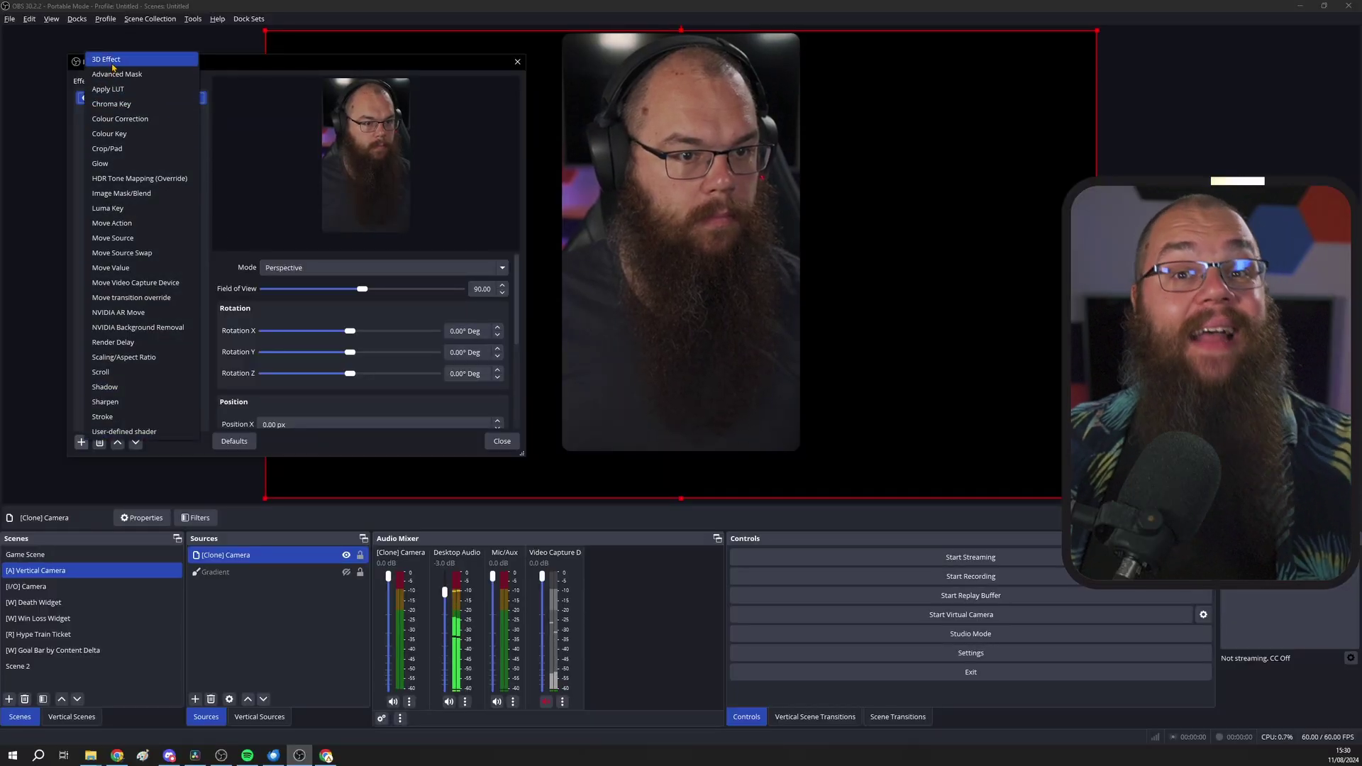
Step: Add a 3D Effect filter, widen field of view to about 92.51, and set Scale X to 200%
left_click(117, 56)
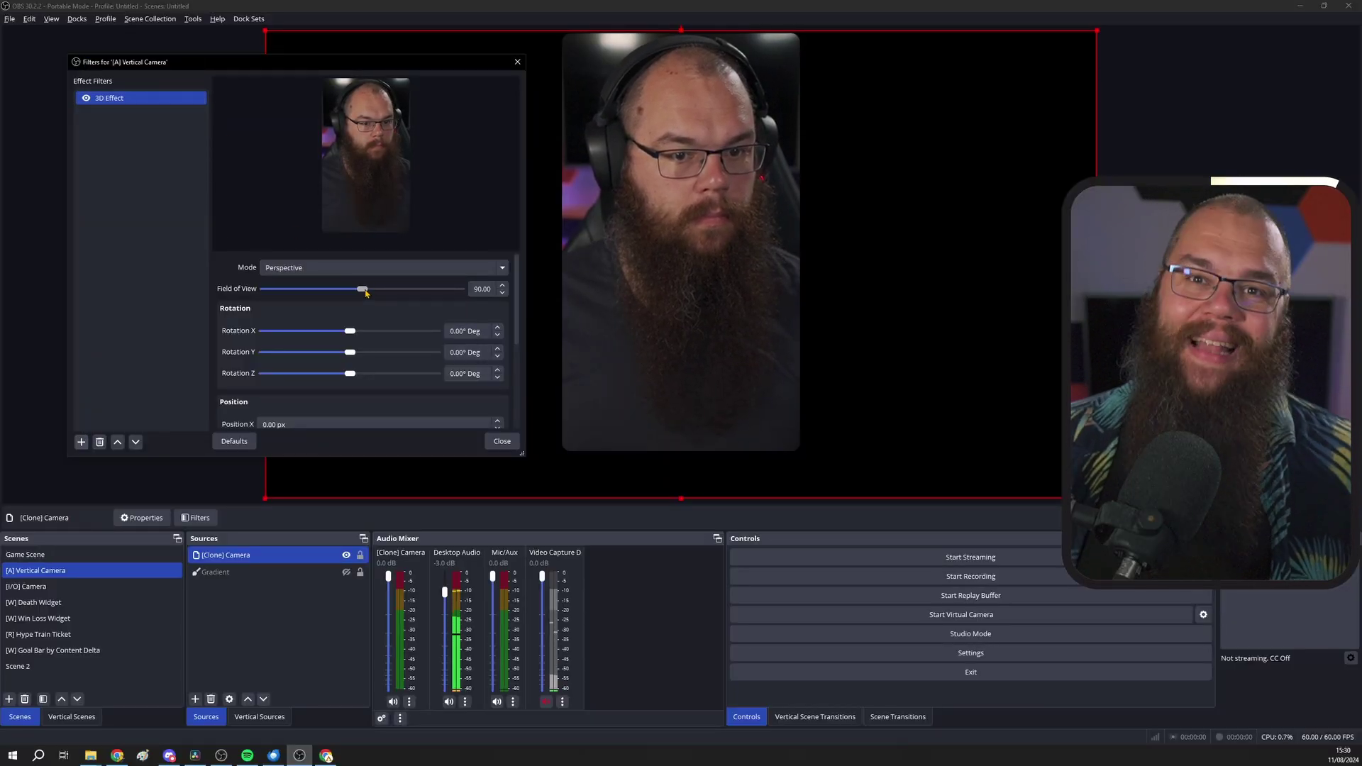
left_click_drag(361, 289, 371, 291)
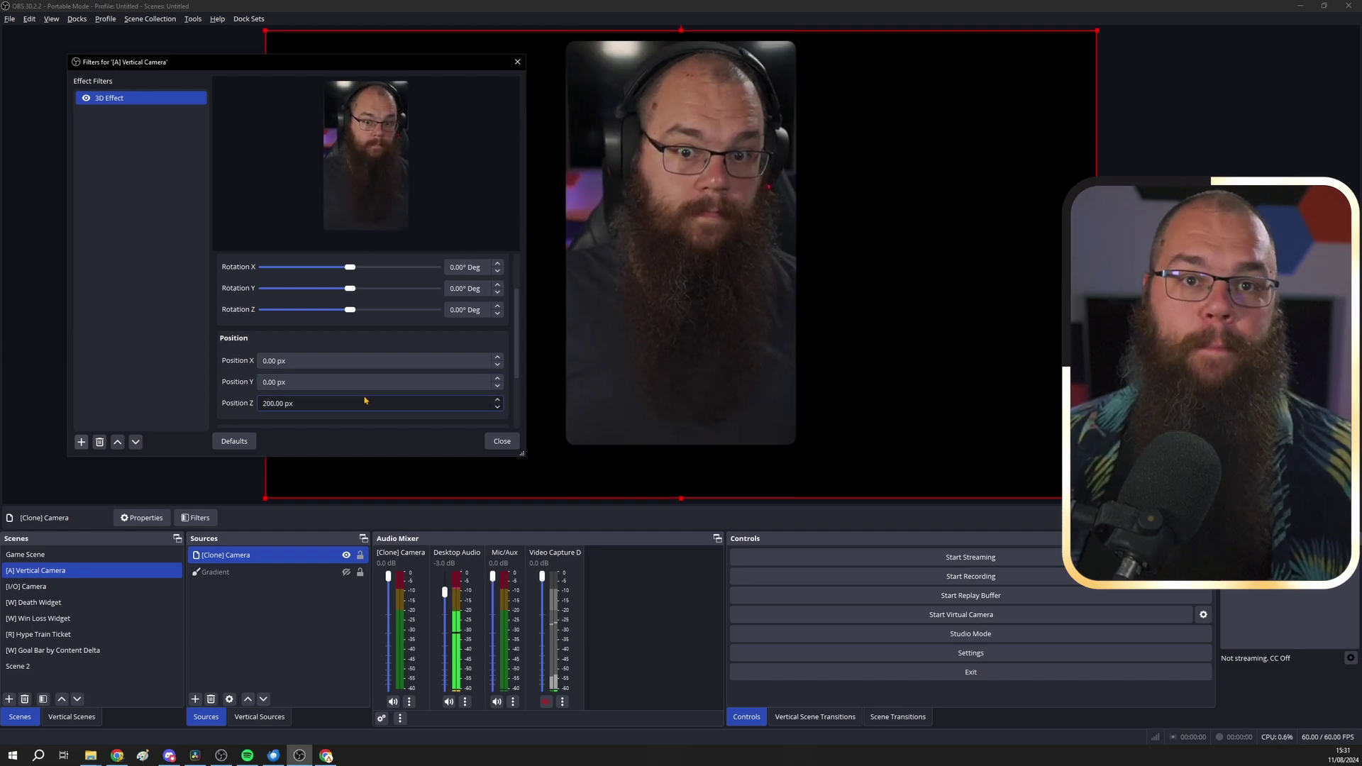
key("Tab")
type("20")
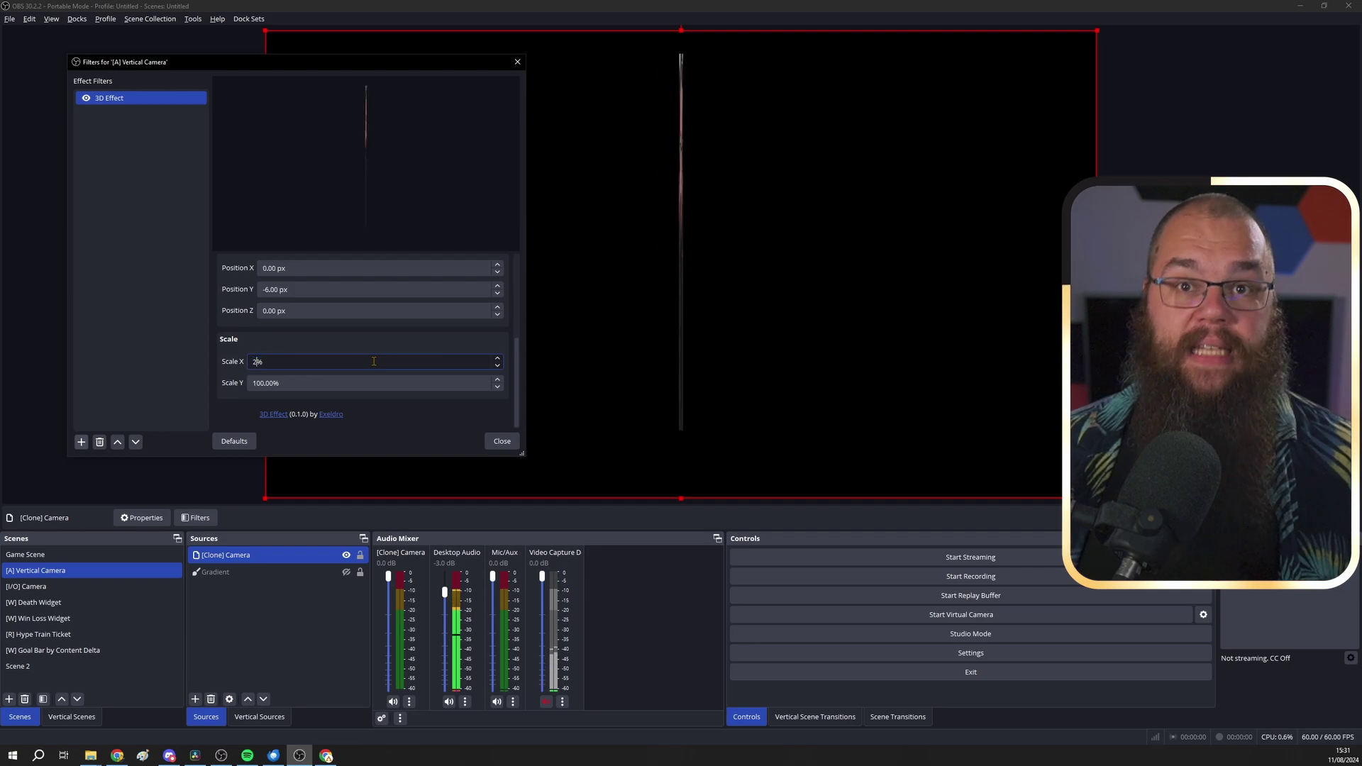
type("0")
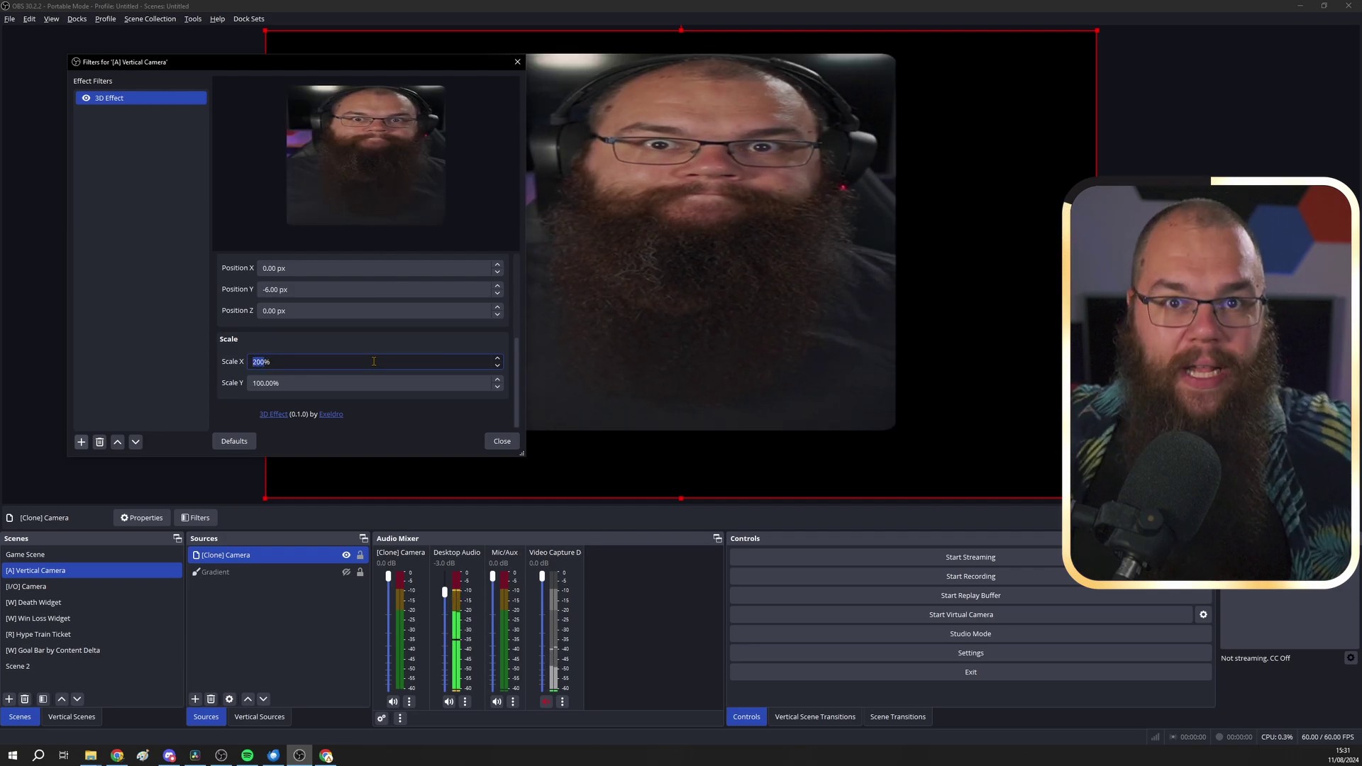
type("10")
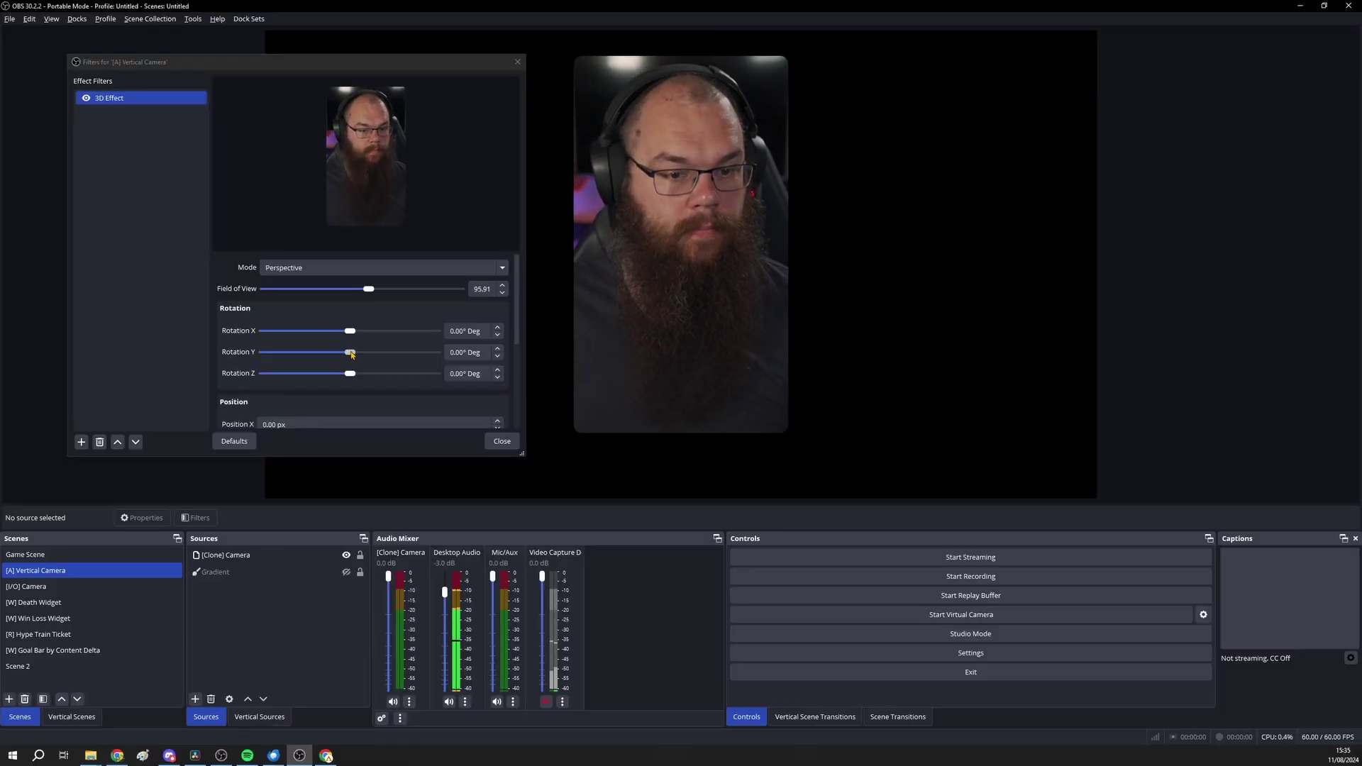
Step: Set the 3D Effect Rotation Y to about -6.13° for a slight tilt
left_click_drag(352, 354, 348, 355)
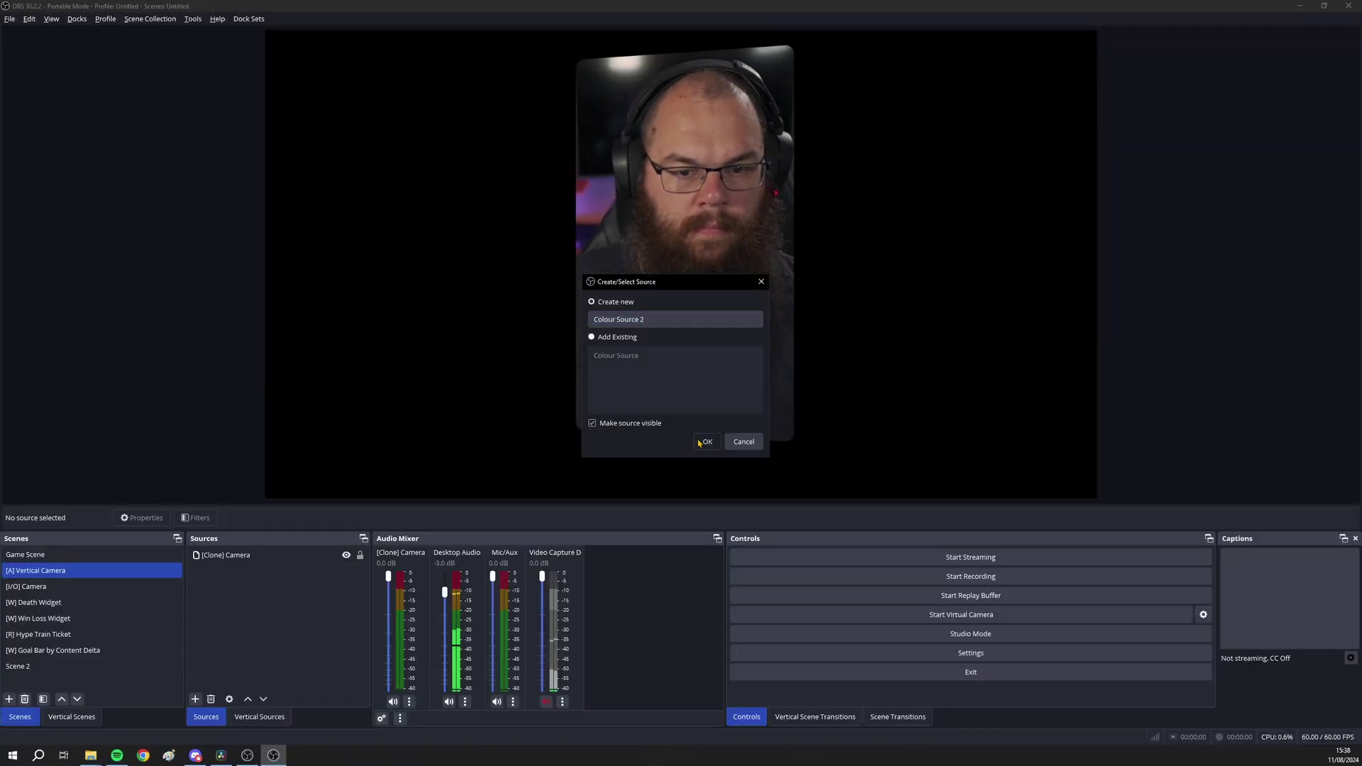
Step: Create orange Colour Source 2 and narrow it from the right and left sides
left_click(705, 442)
left_click(752, 486)
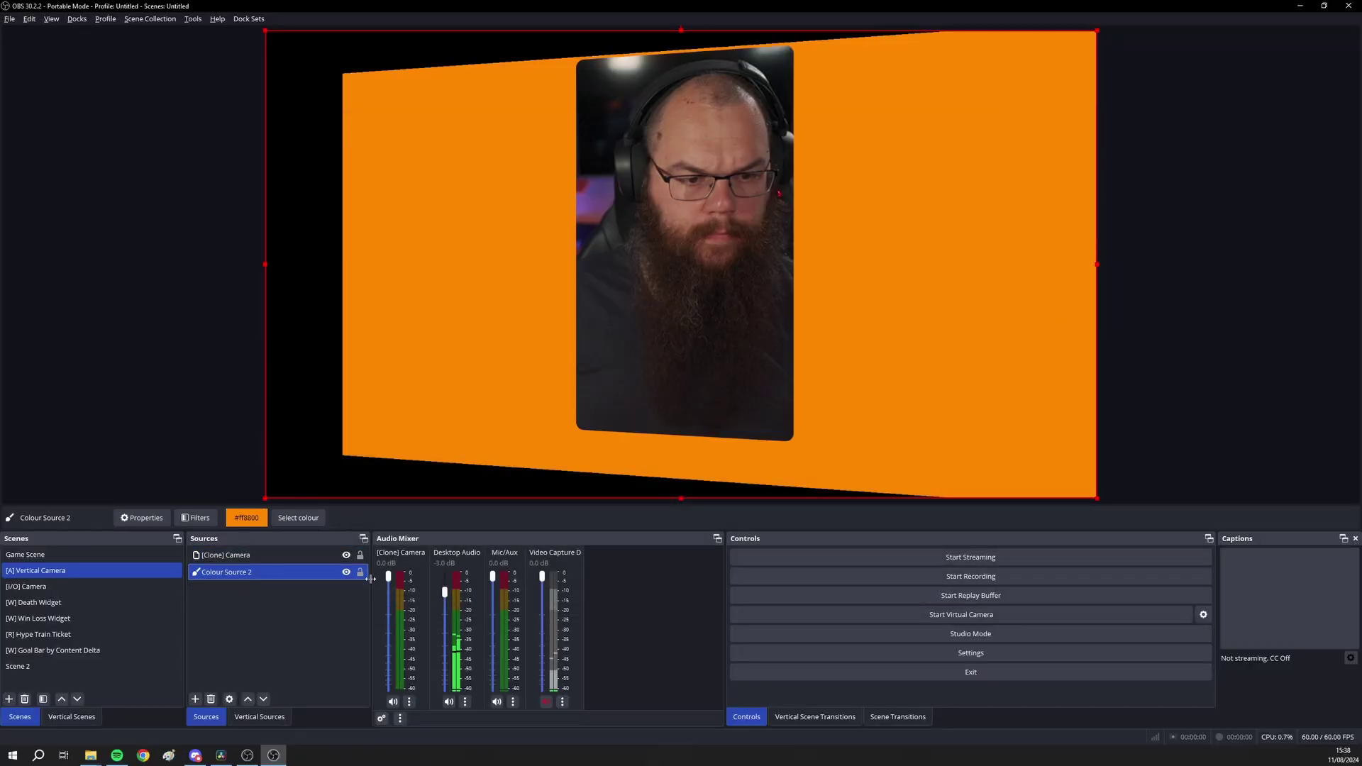
left_click_drag(1096, 287, 806, 287)
left_click_drag(267, 265, 539, 269)
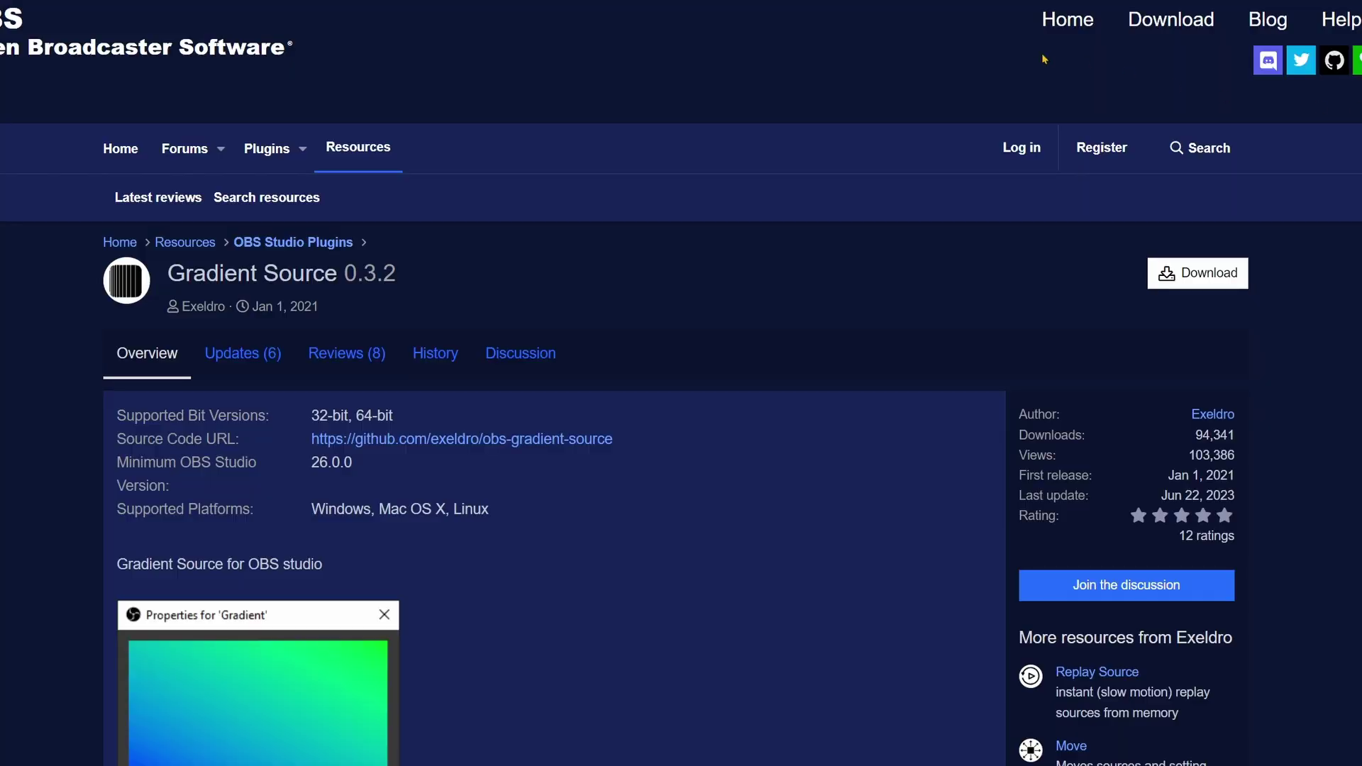
scroll(917, 107, "down", 8)
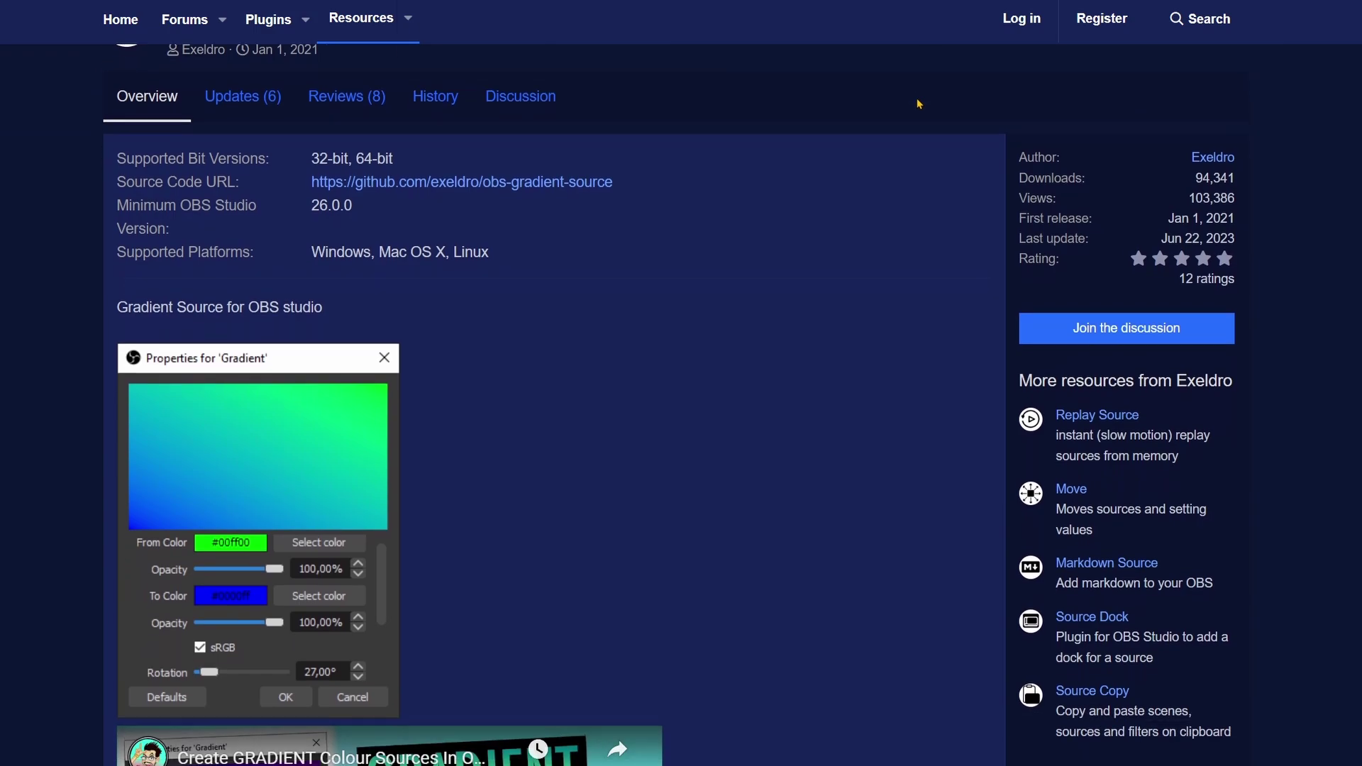
scroll(941, 128, "down", 5)
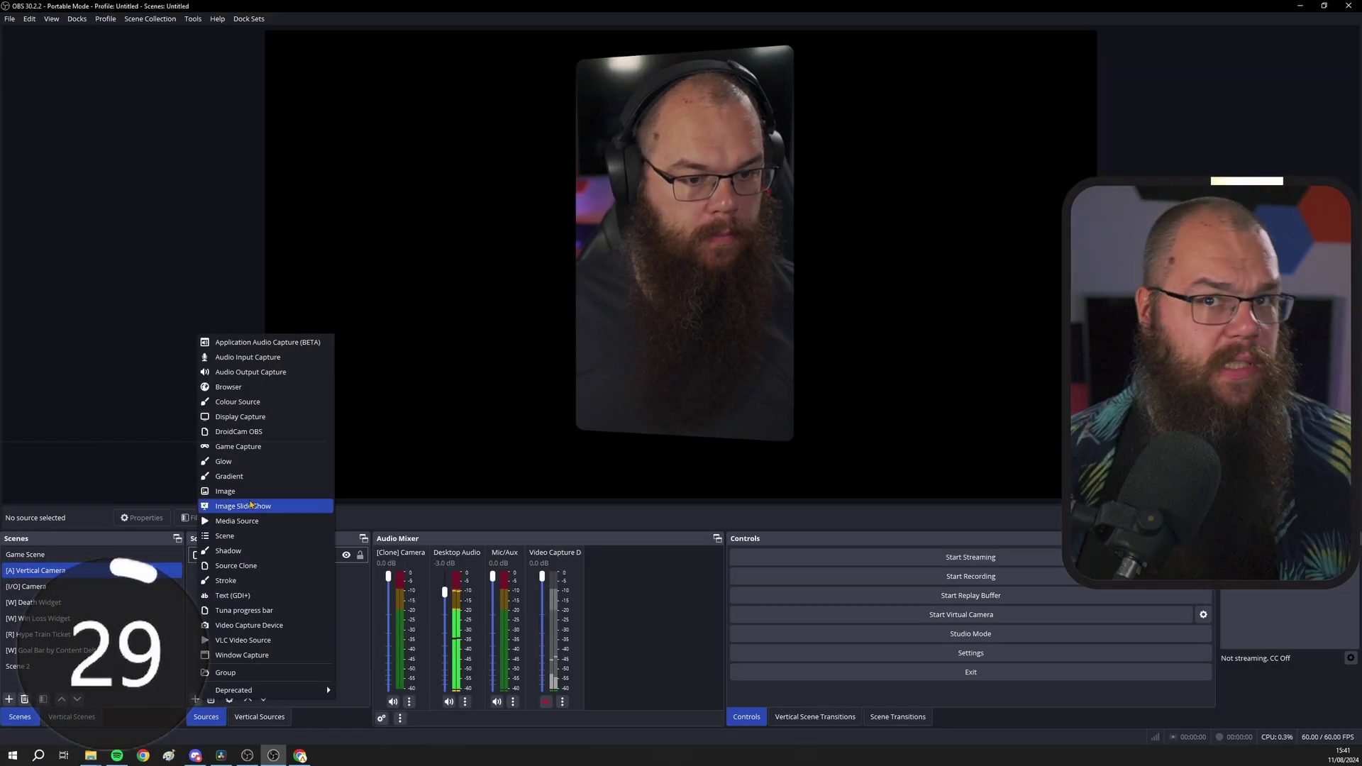
Step: Create a Gradient source with From Color #5555ff and To Color #55007f
left_click(258, 477)
left_click(706, 443)
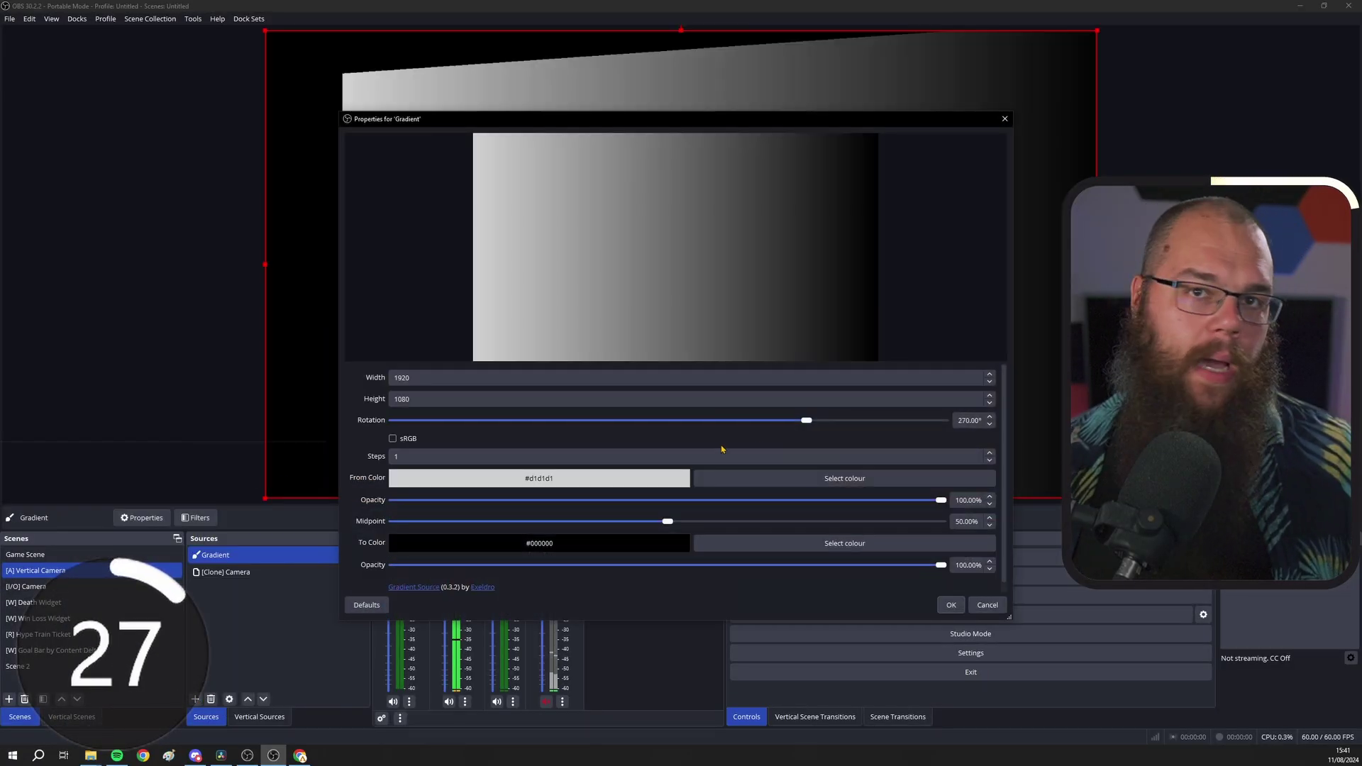
left_click(783, 478)
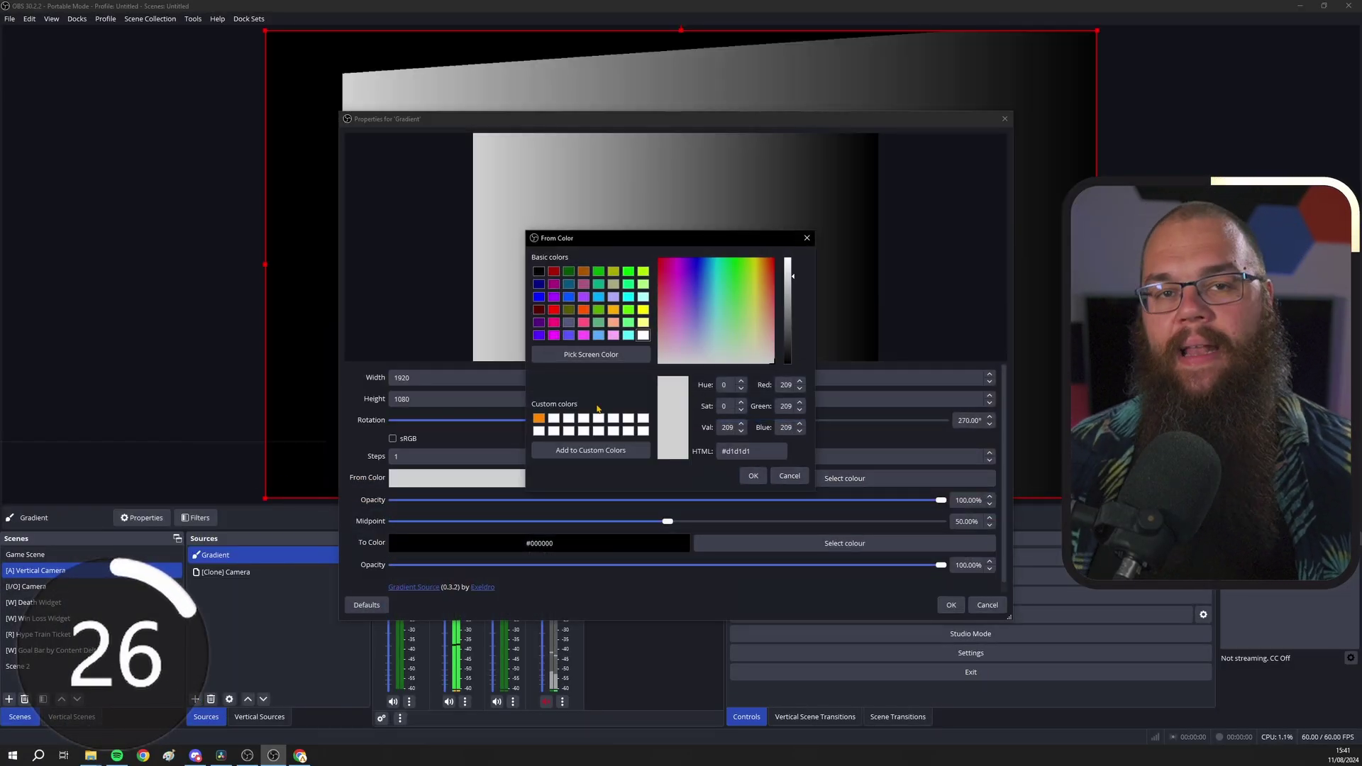
left_click(753, 476)
left_click(844, 544)
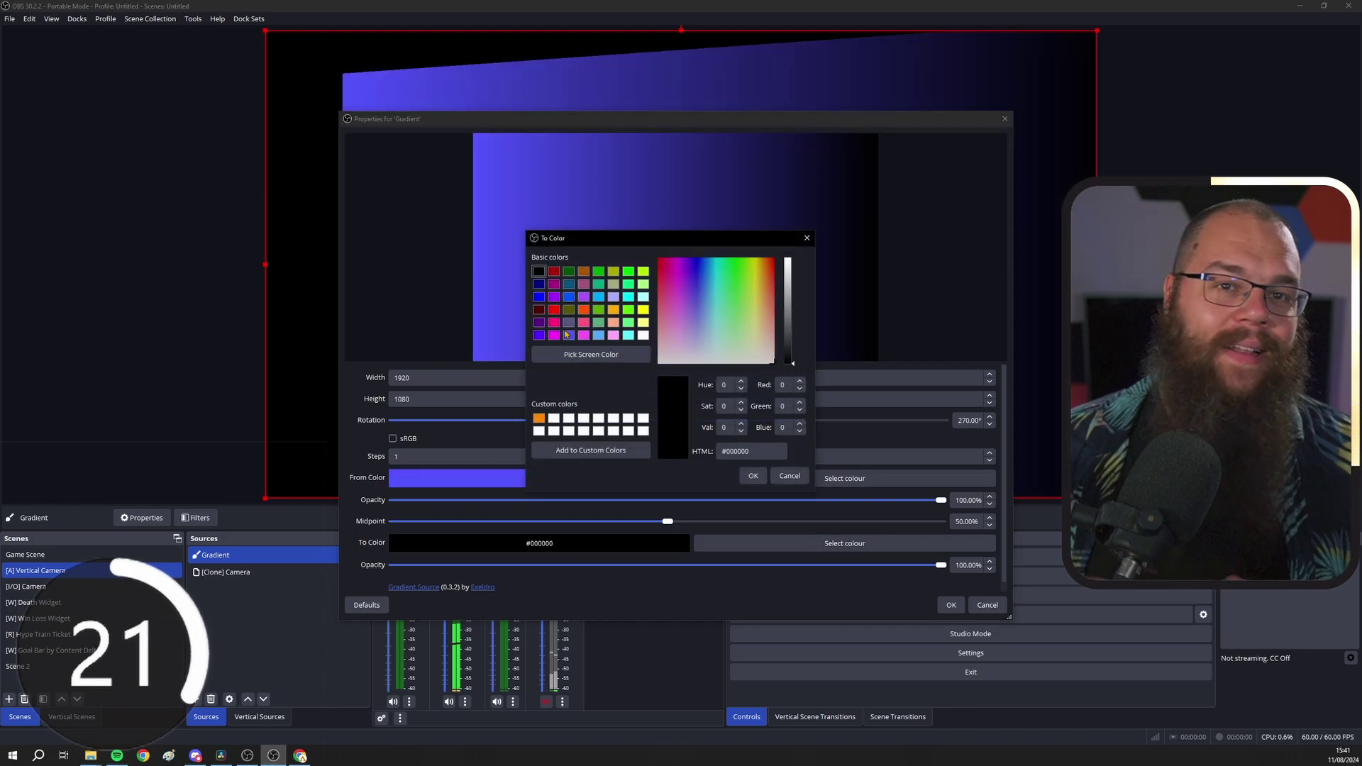
left_click(752, 476)
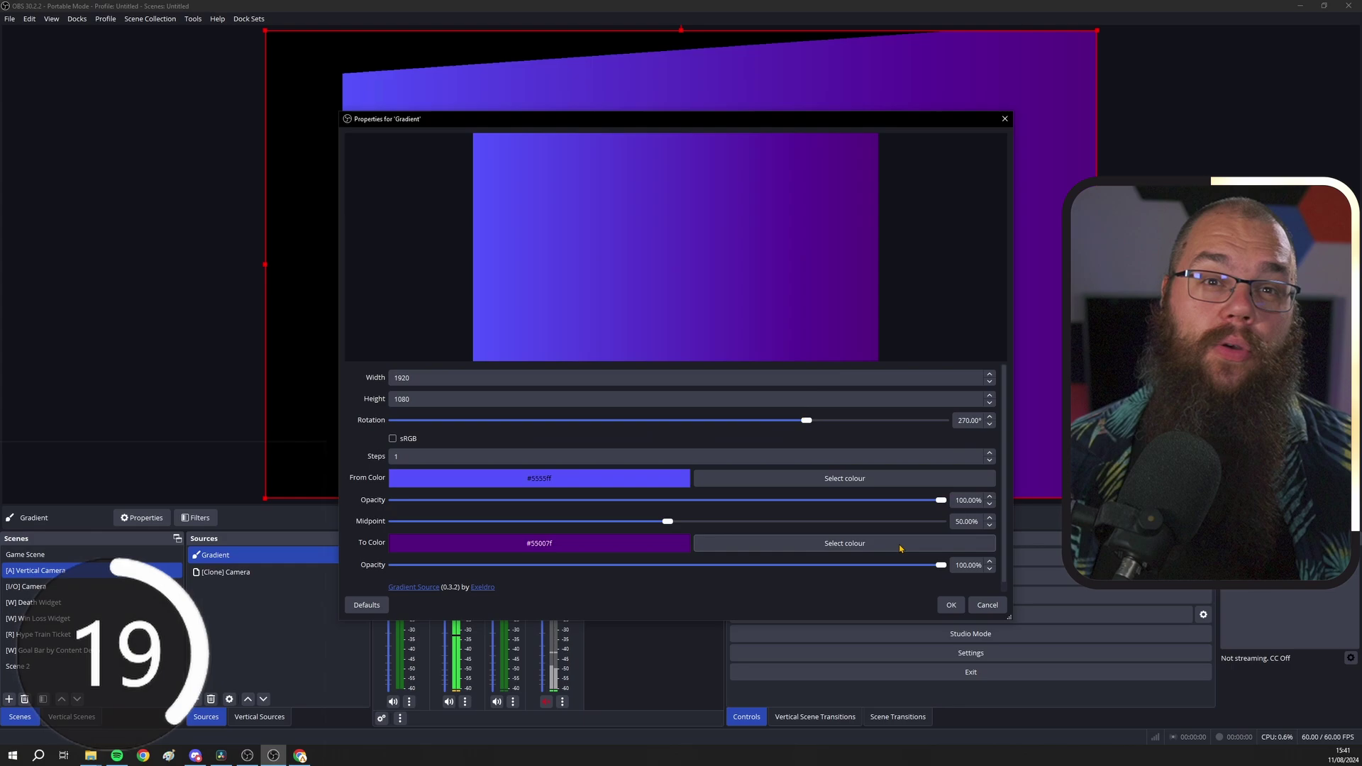
left_click(950, 606)
Step: Add an Advanced Mask filter to the gradient, using [Clone] Camera as the source mask
left_click(196, 517)
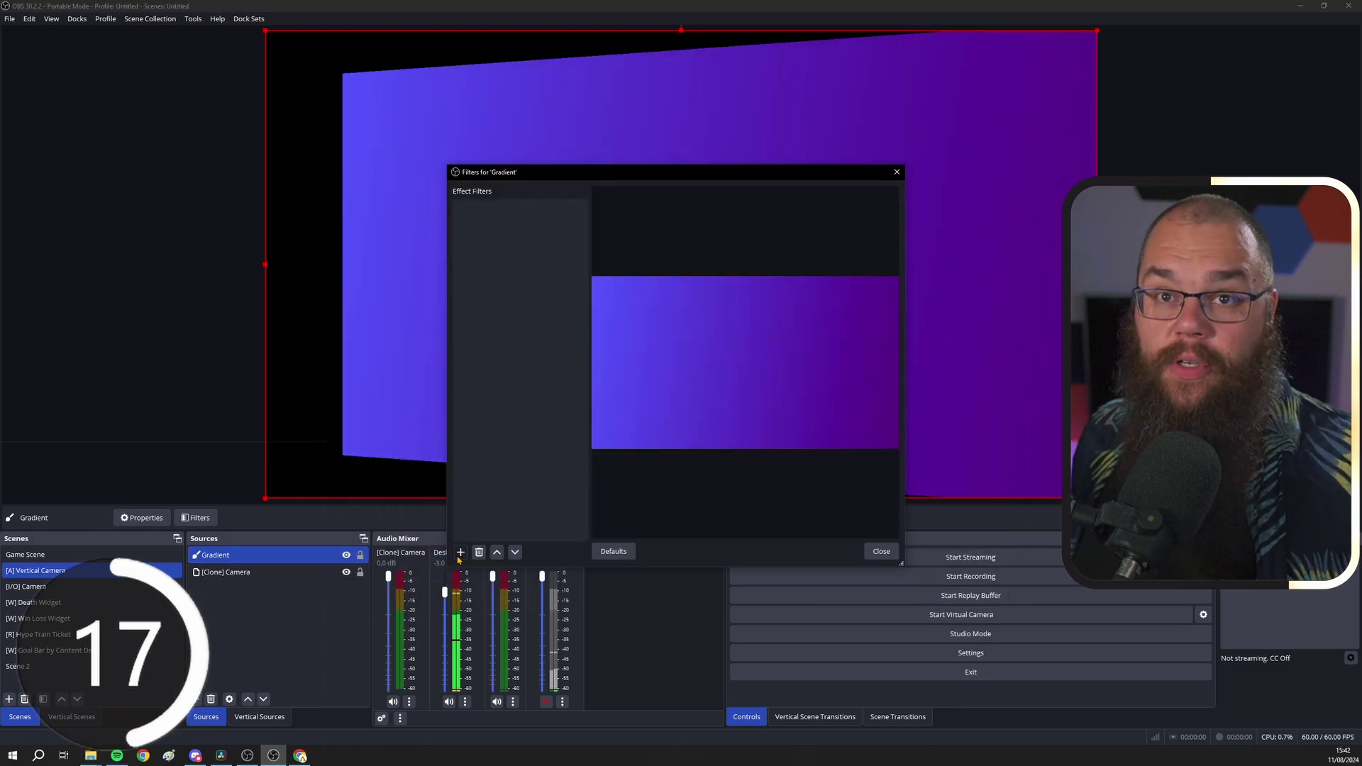
left_click(460, 552)
left_click(497, 187)
left_click(638, 383)
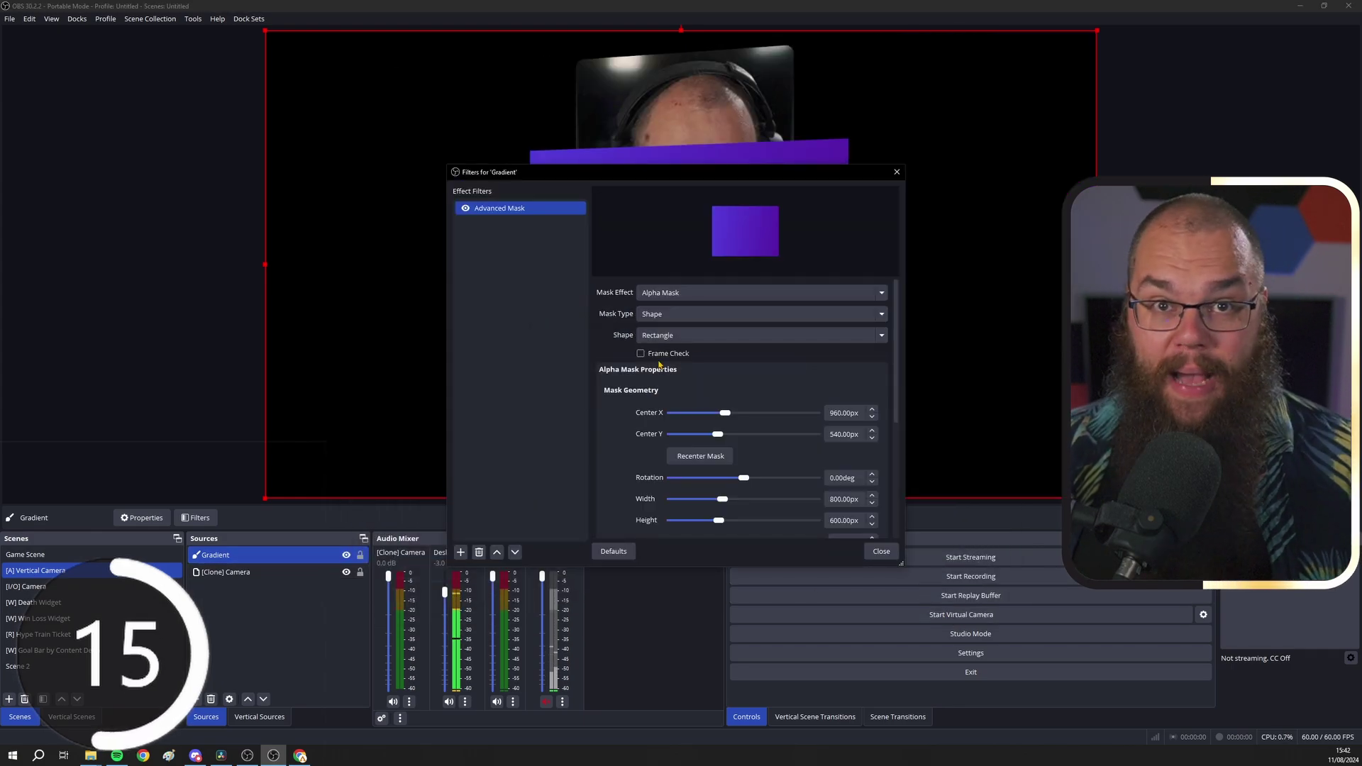
left_click(673, 313)
left_click(675, 337)
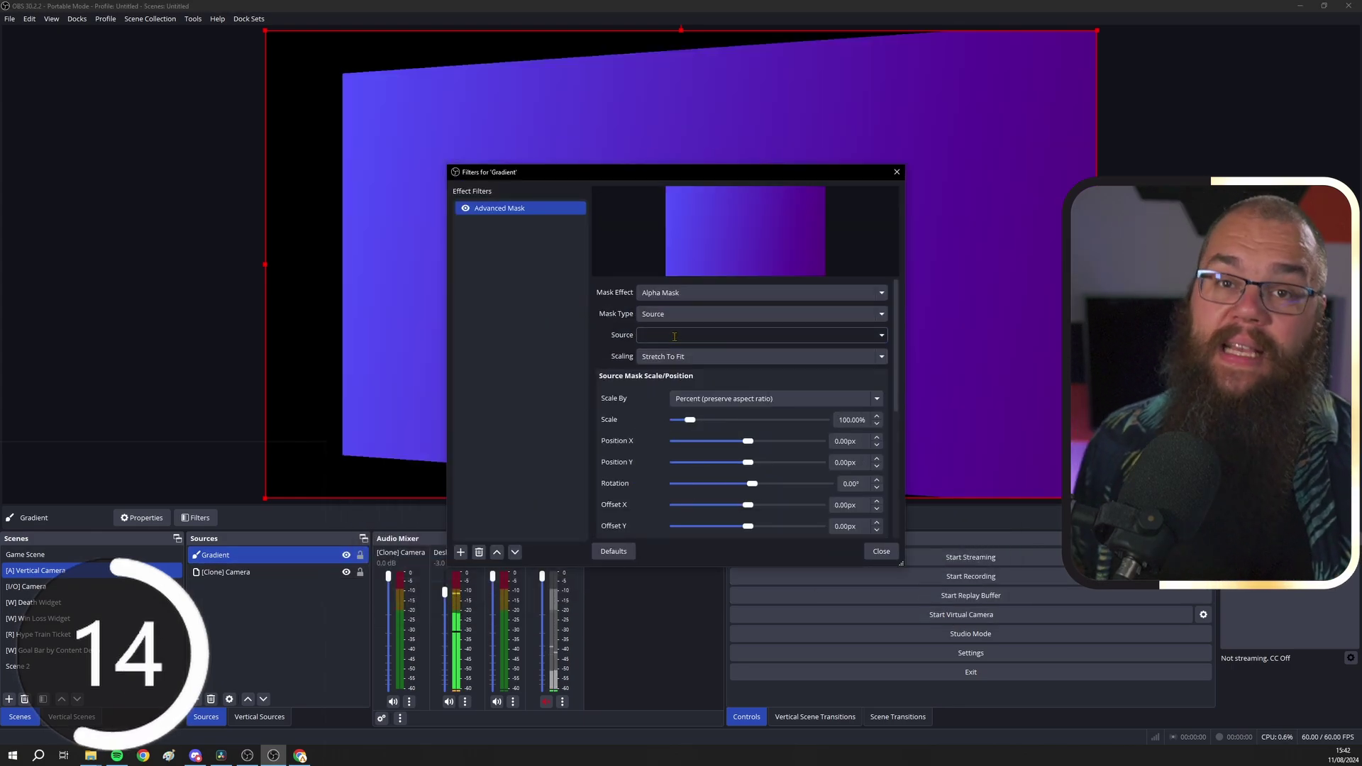
left_click(881, 336)
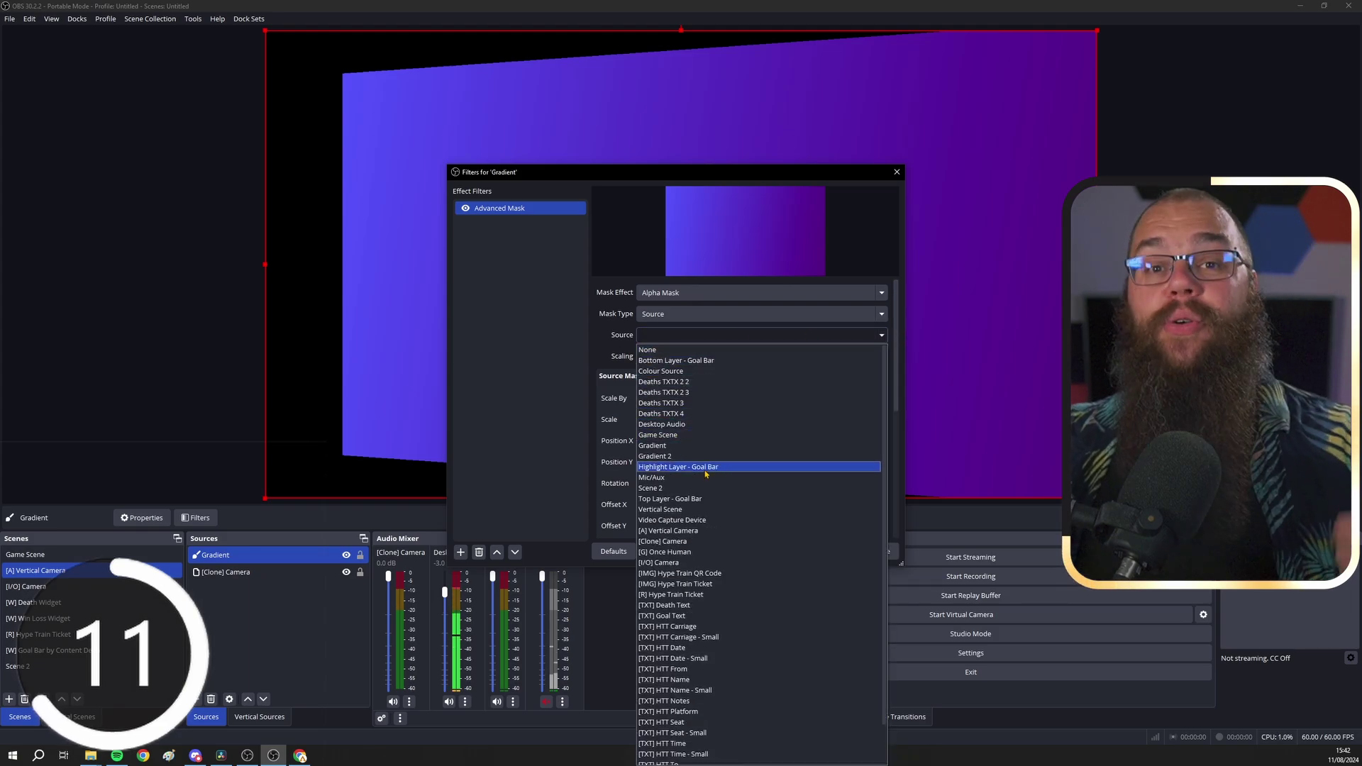
left_click(699, 541)
Step: Adjust the mask's scale and X position so the purple border sits behind the camera
mouse_move(619, 172)
left_mouse_down()
mouse_move(590, 302)
mouse_move(264, 99)
left_mouse_up()
scroll(308, 374, "down", 2)
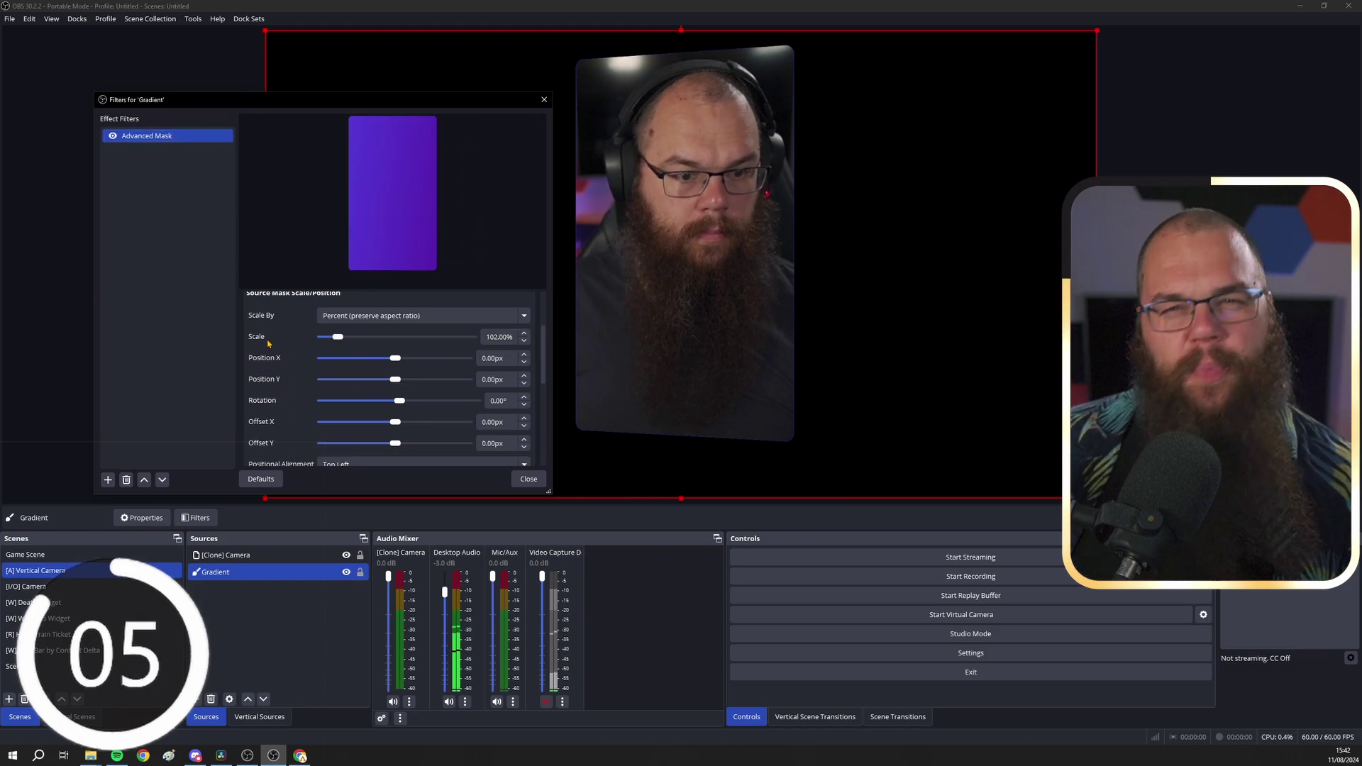
scroll(254, 304, "up", 2)
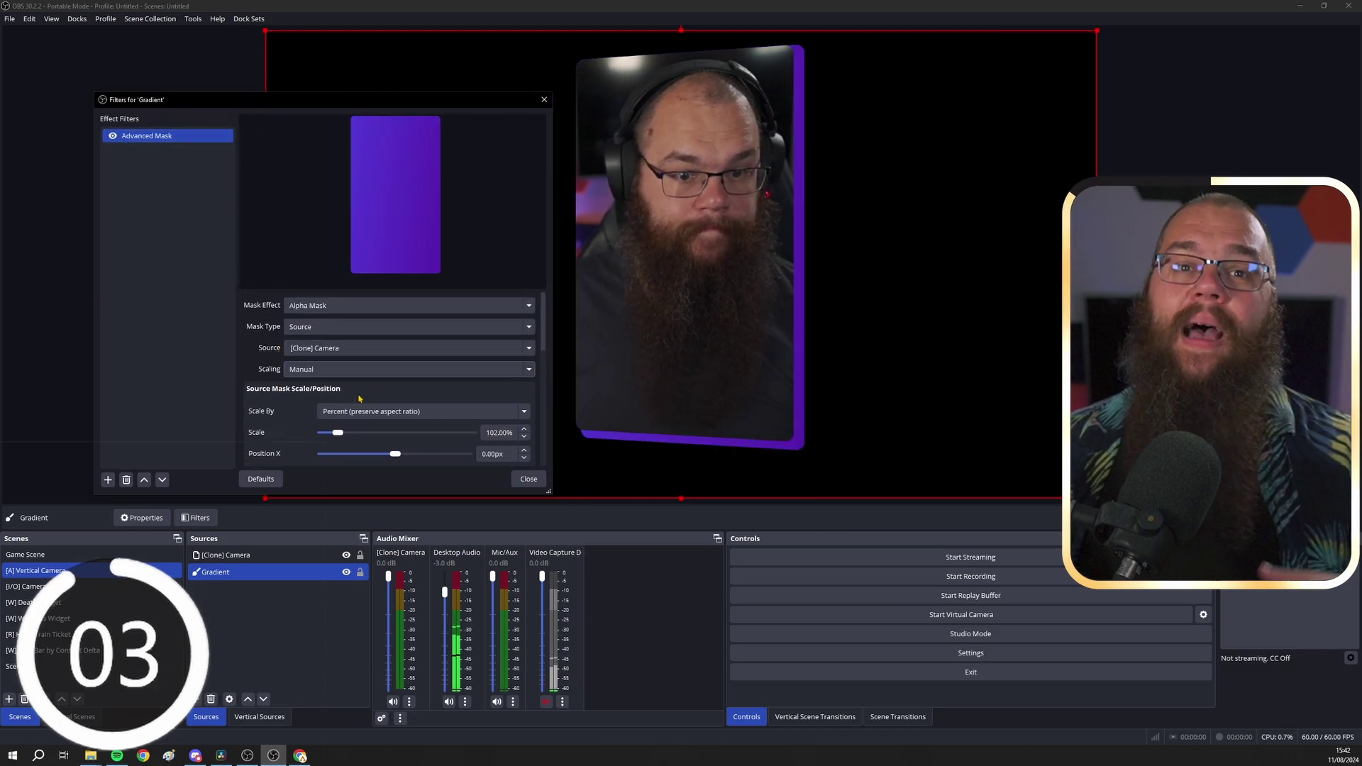
scroll(356, 397, "down", 1)
left_click_drag(395, 390, 397, 416)
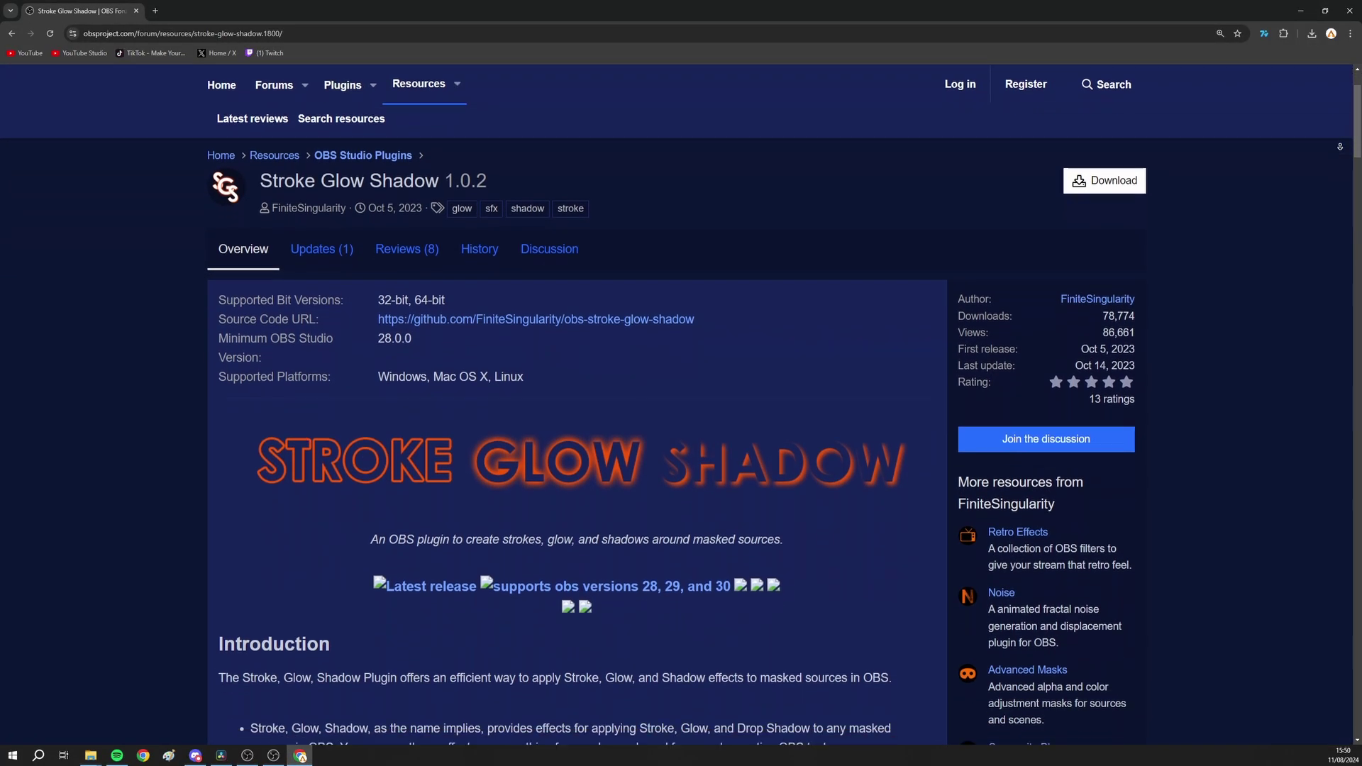
scroll(677, 404, "down", 5)
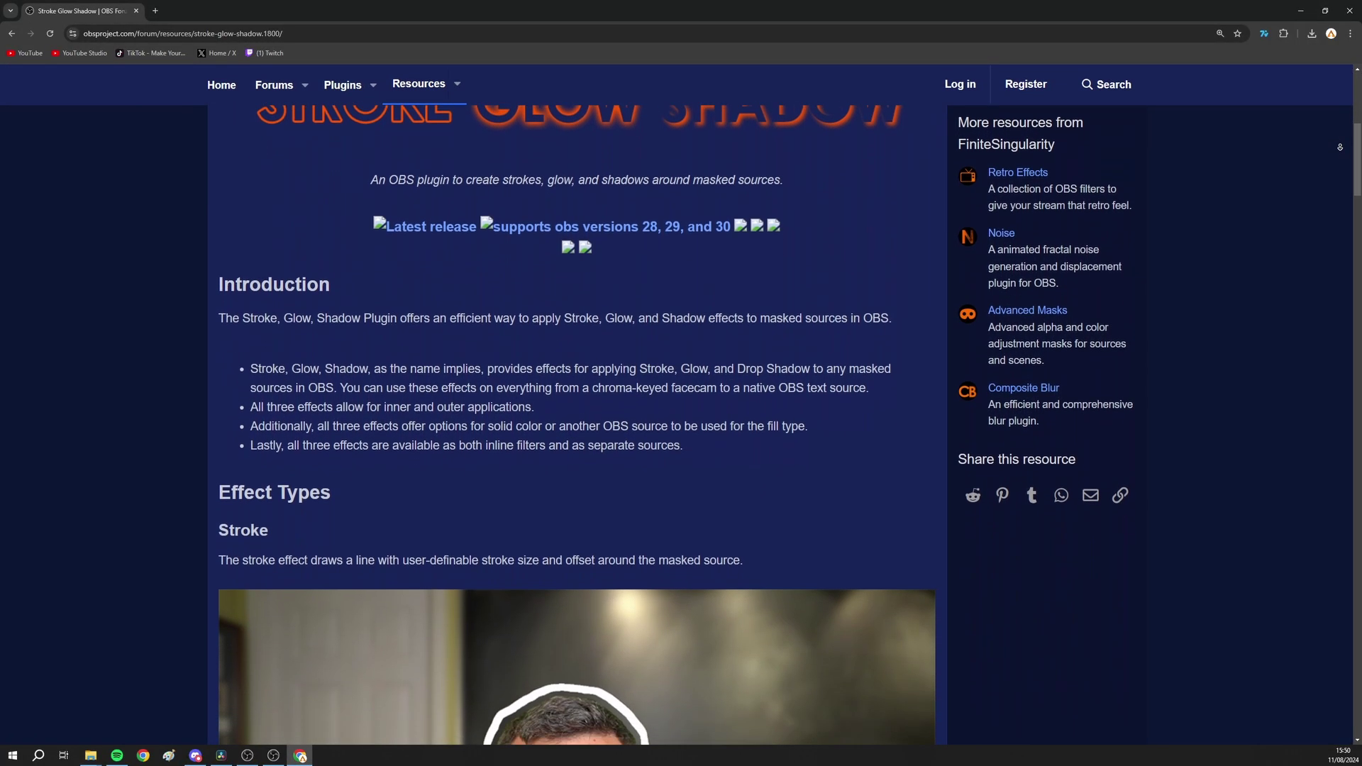
Step: Scroll down the Stroke Glow Shadow plugin page through its stroke, glow and shadow parameters
scroll(676, 405, "down", 3)
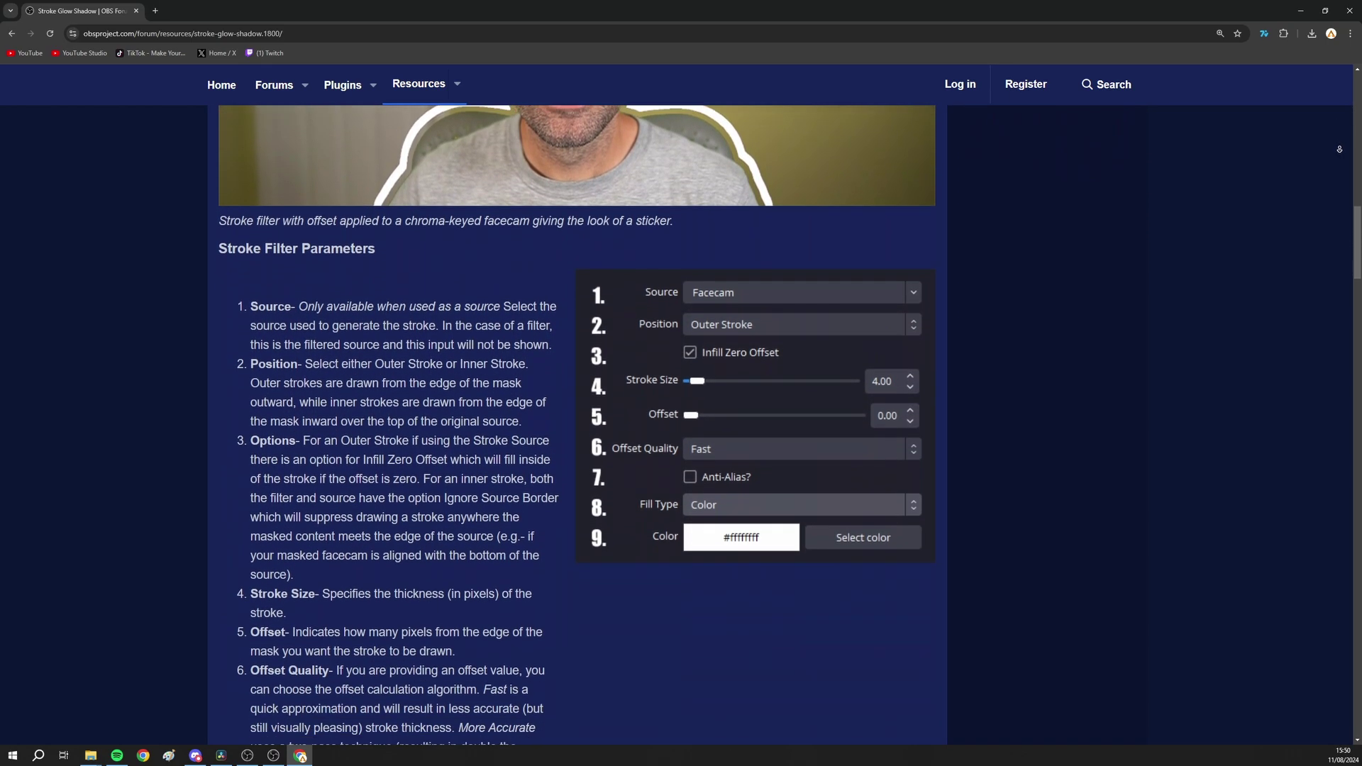
scroll(1339, 149, "down", 7)
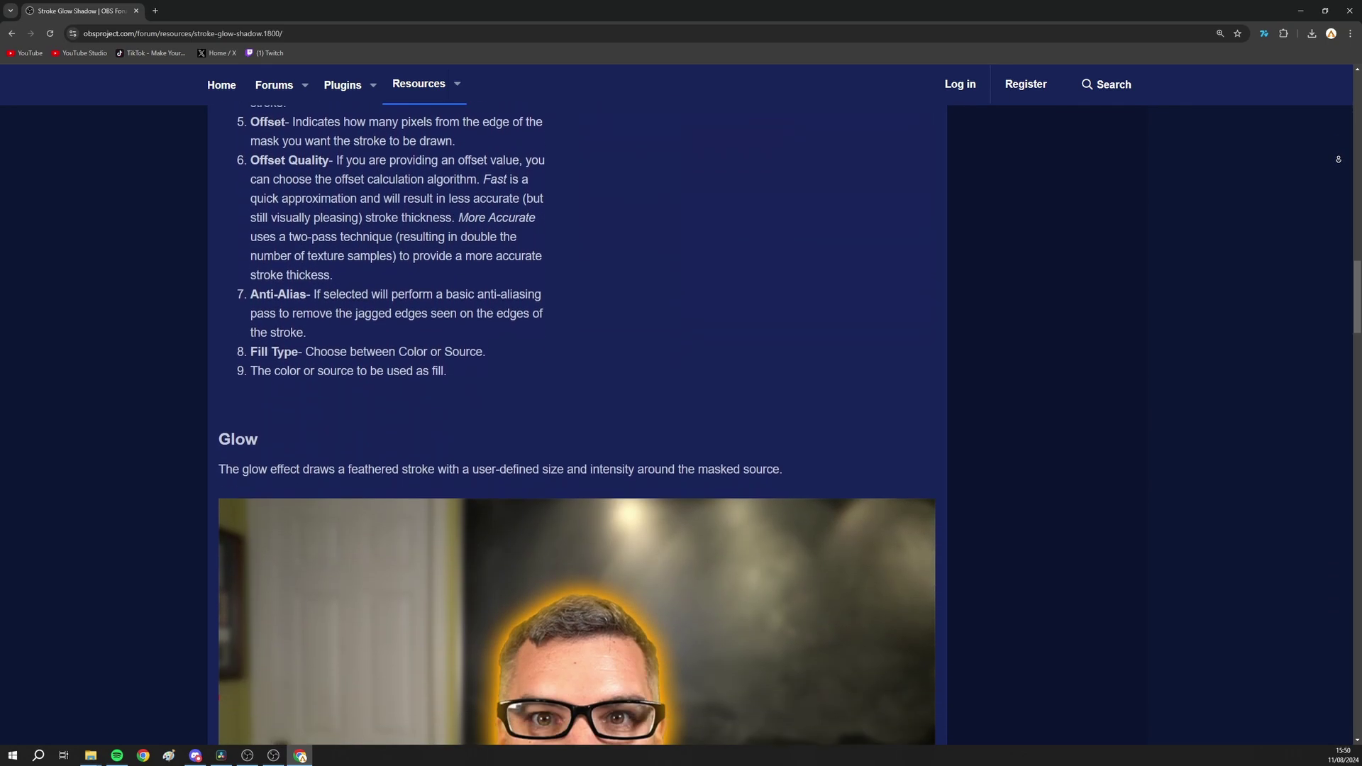
scroll(1338, 158, "down", 11)
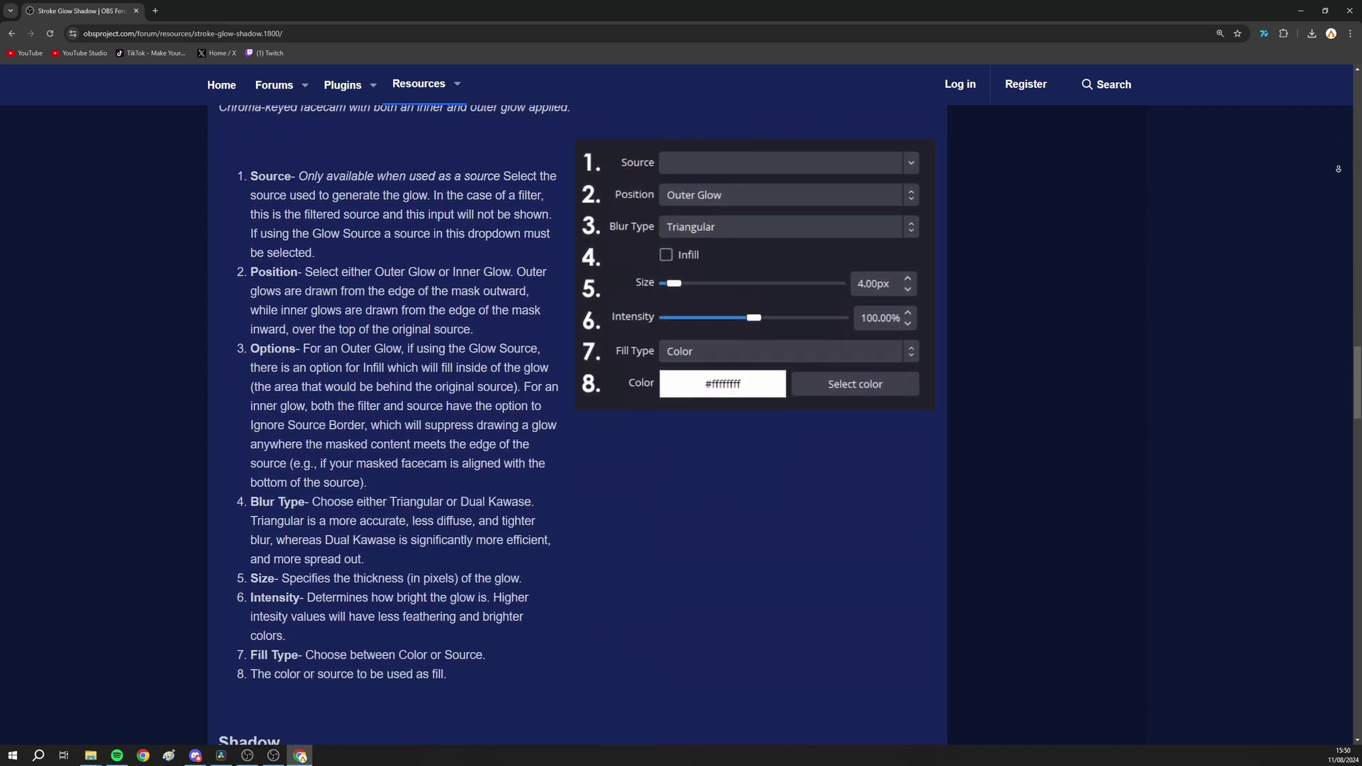
scroll(1337, 169, "down", 13)
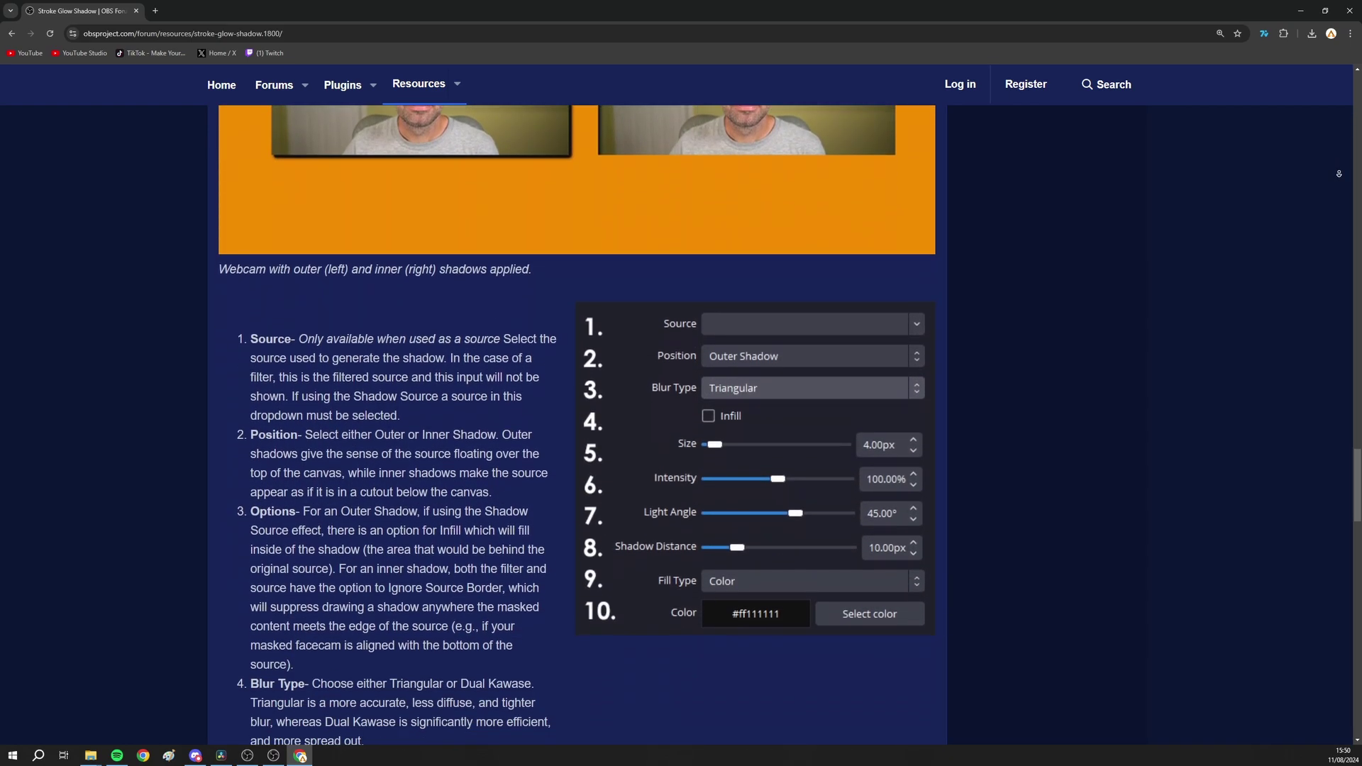
scroll(1338, 173, "down", 16)
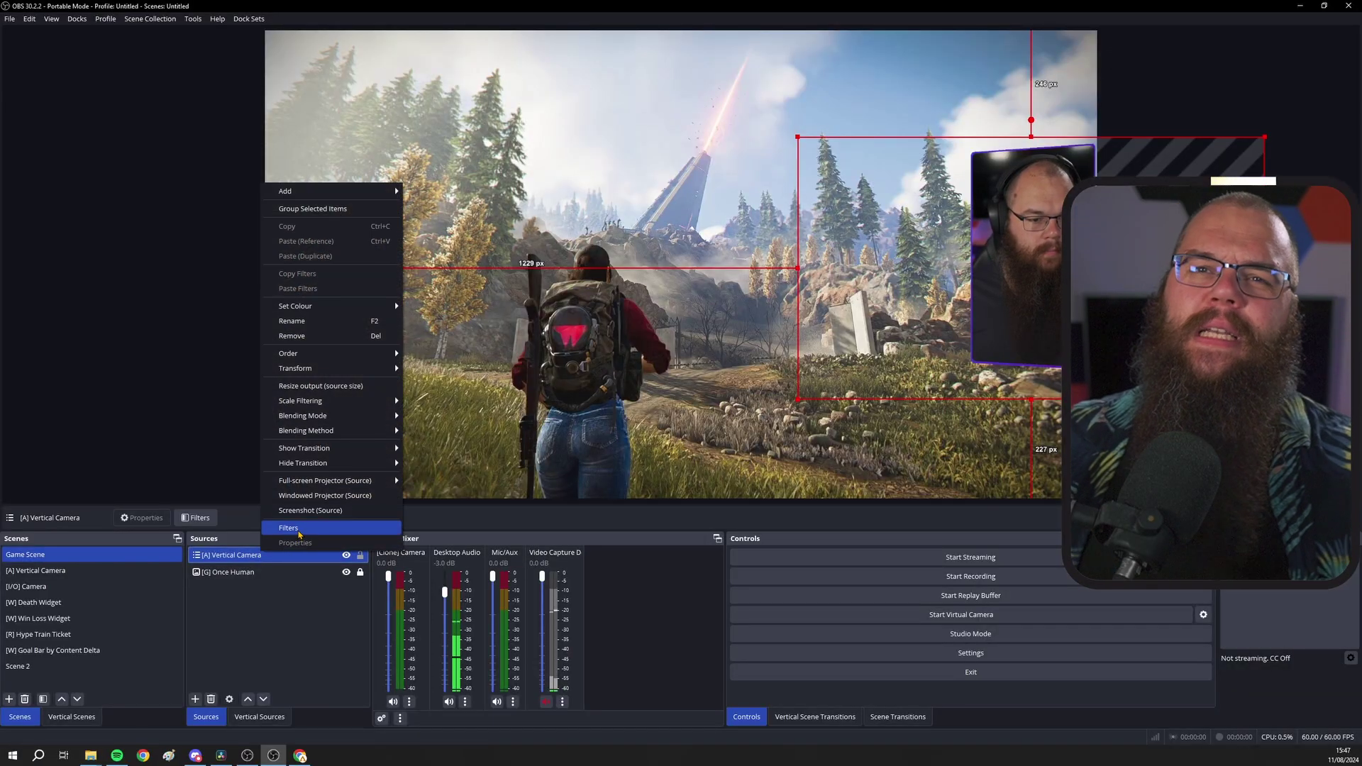
Step: Add a Shadow filter to the [A] Vertical Camera with a 12 px shadow distance
left_click(298, 529)
left_click(460, 553)
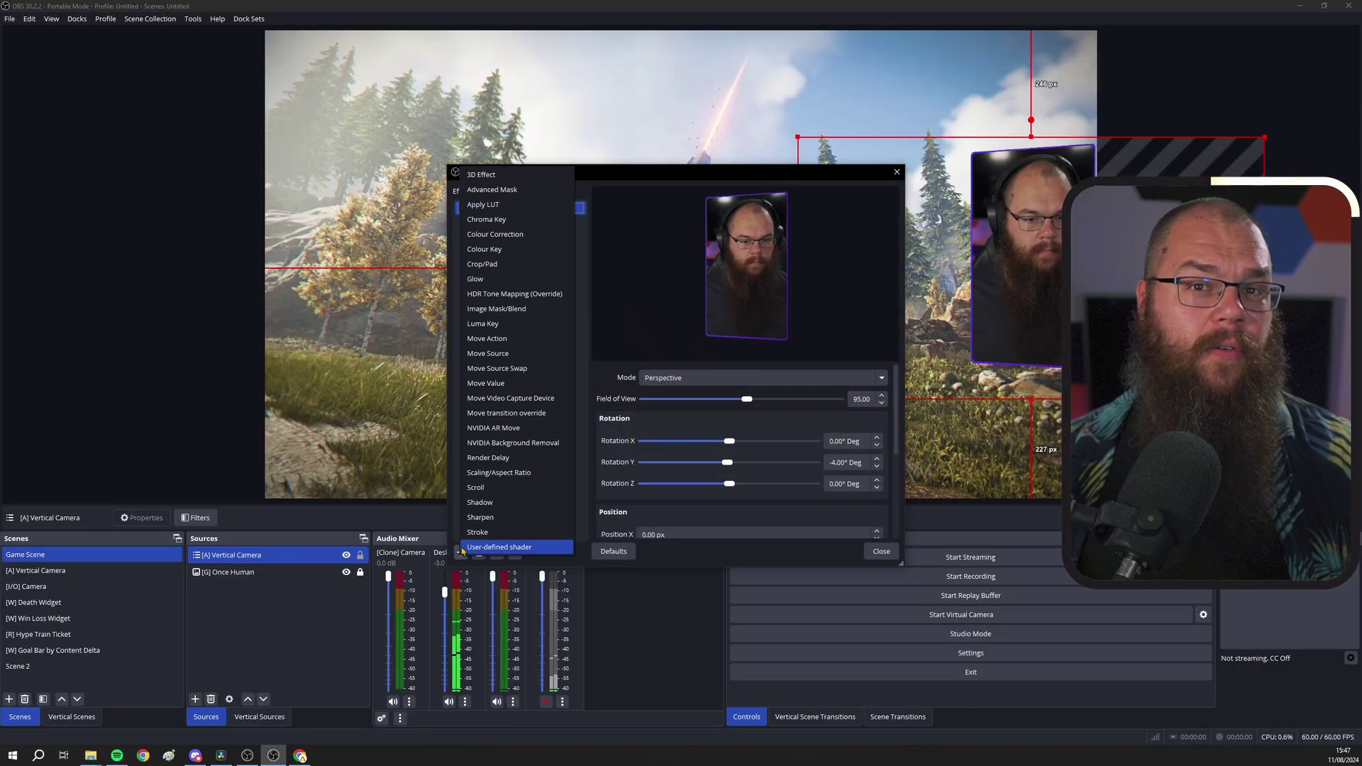
left_click(525, 500)
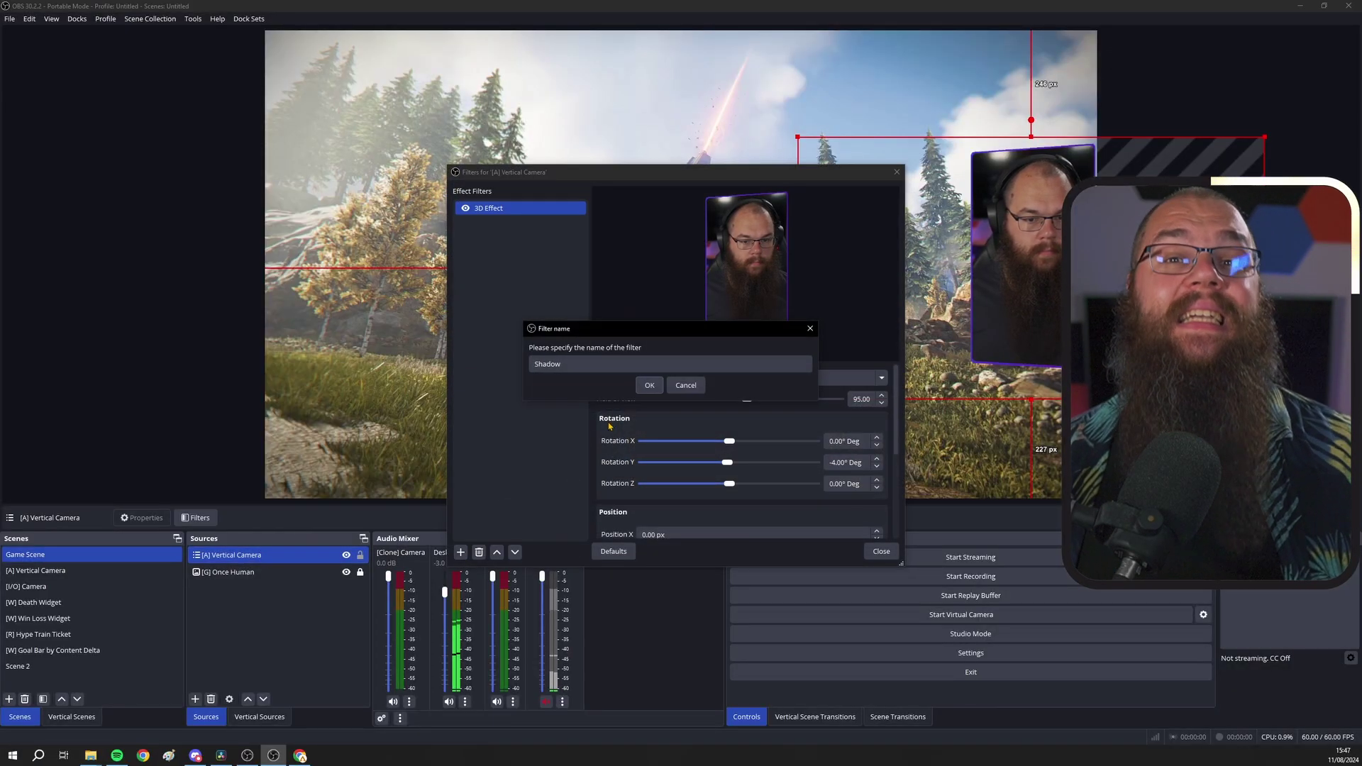
left_click(648, 386)
scroll(628, 395, "down", 2)
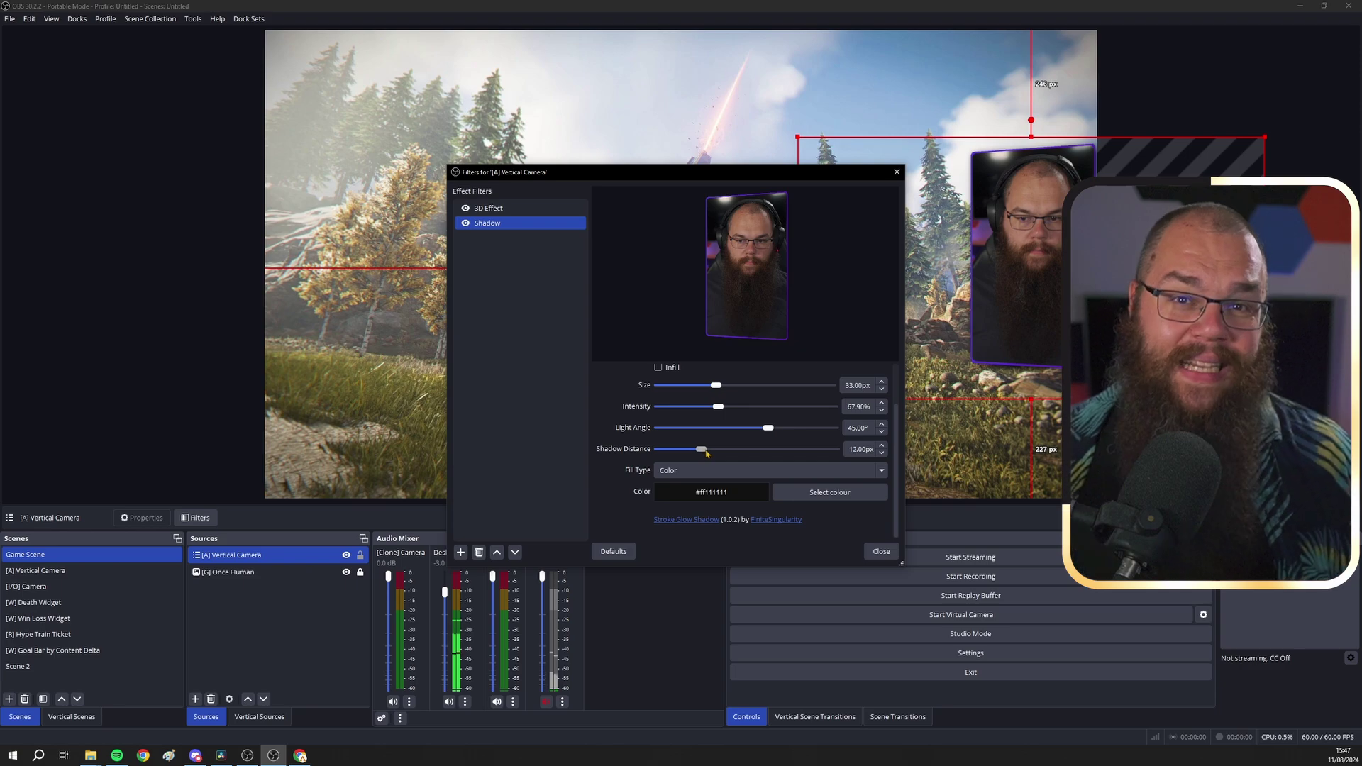
Step: Close the Filters dialog, nudge the Vertical Camera one step left, and deselect it
left_click(878, 551)
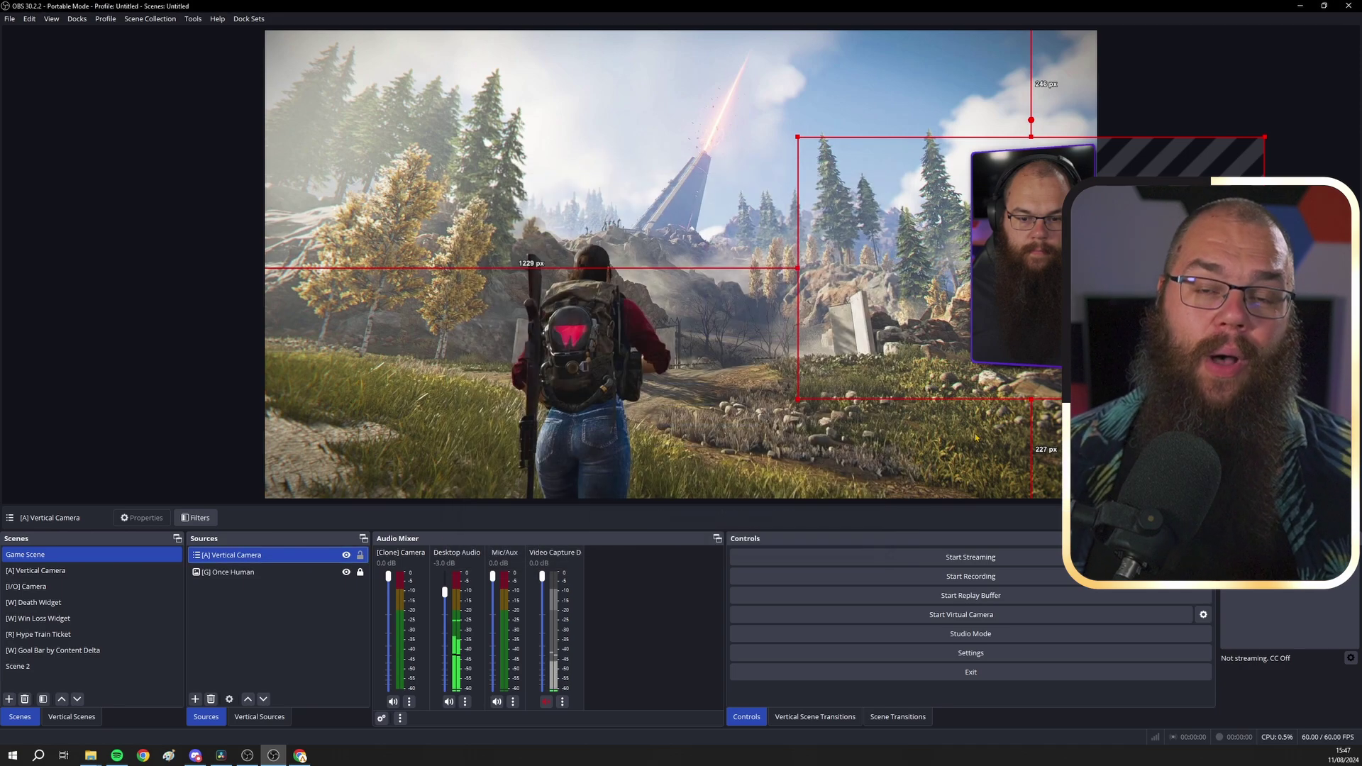
key("Left")
key("Left")
key("Left")
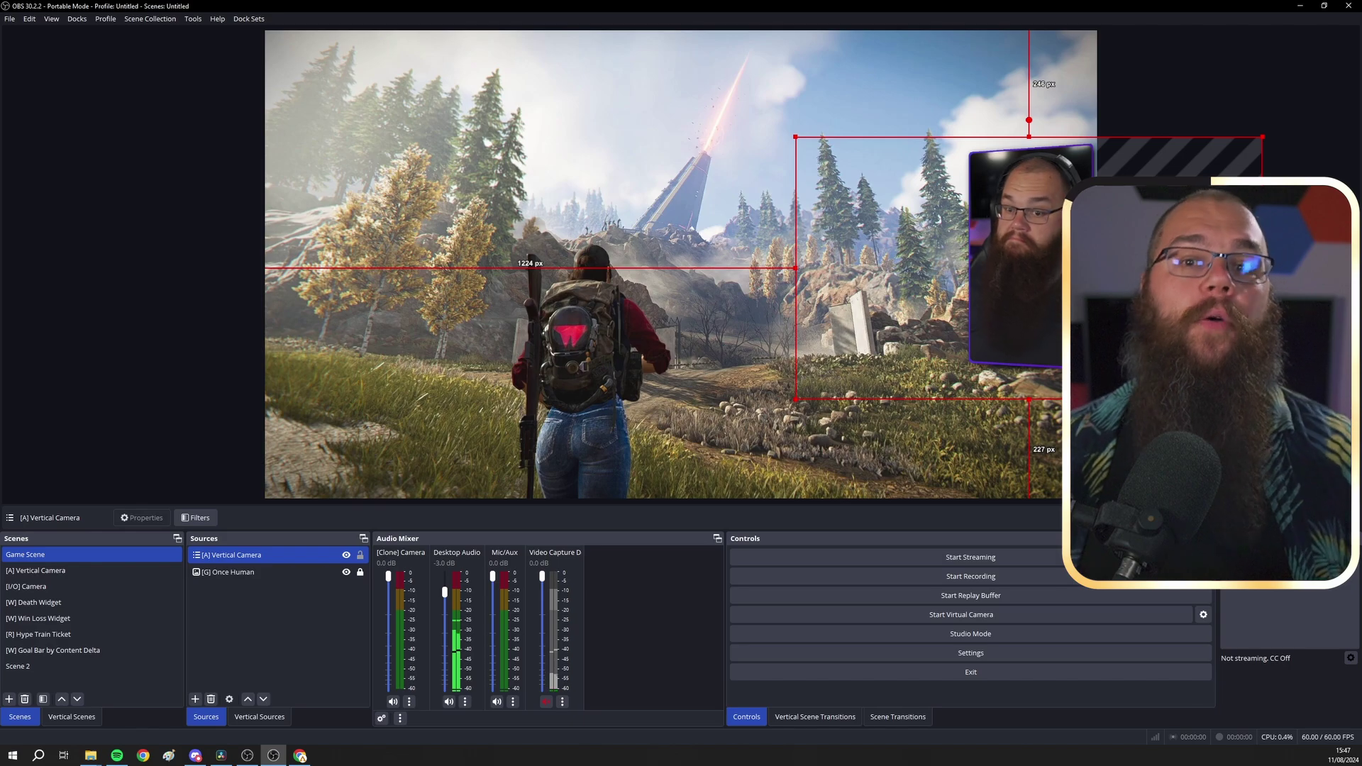
left_click(1135, 344)
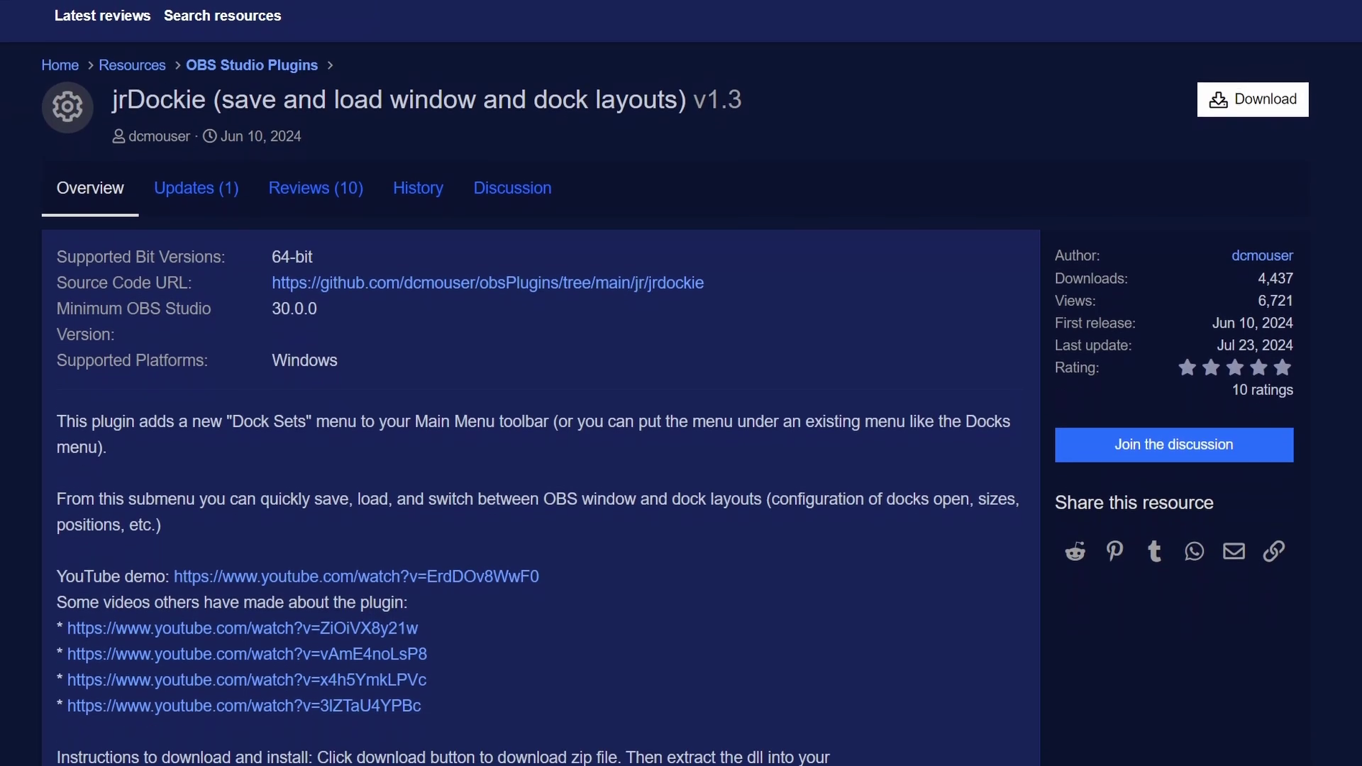
scroll(681, 383, "down", 8)
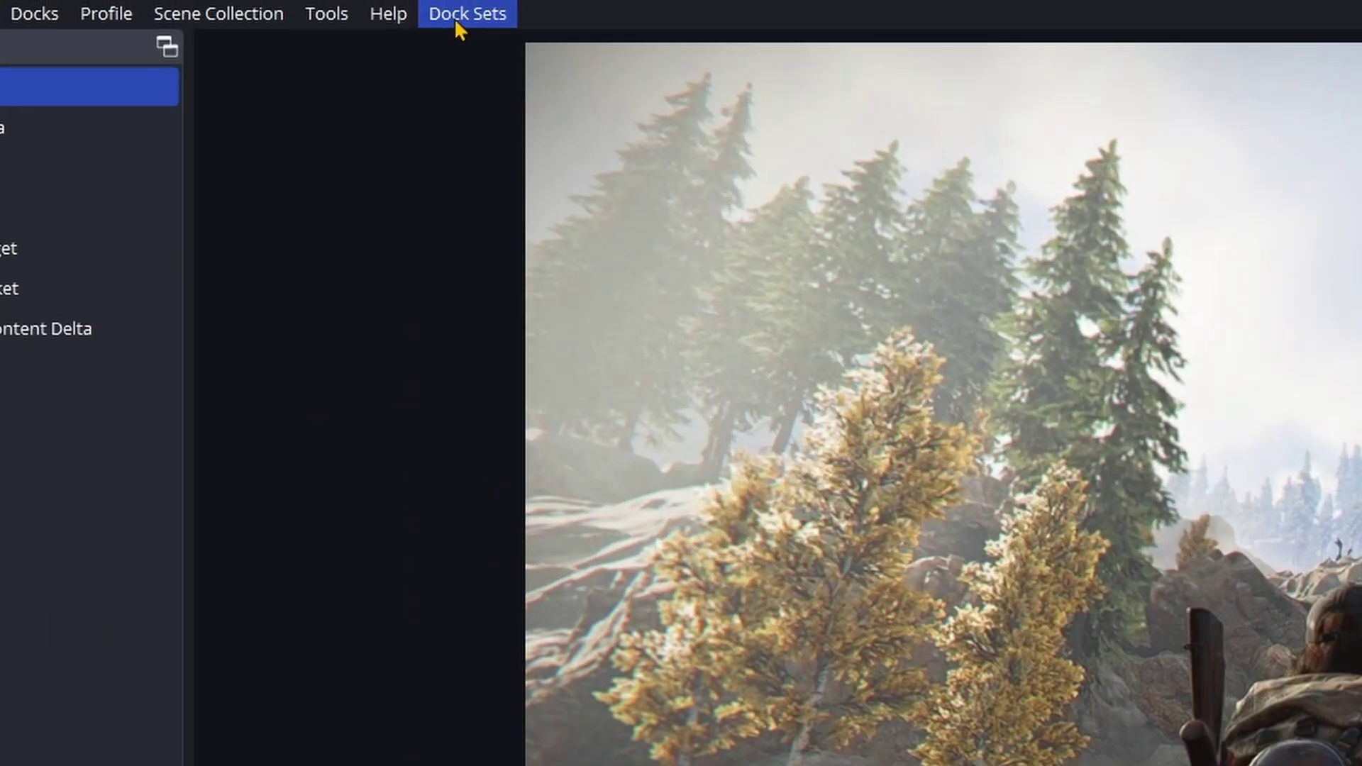
Step: Scroll the jrDockie page to its v1.3 update, then open OBS's Dock Sets menu
left_click(457, 21)
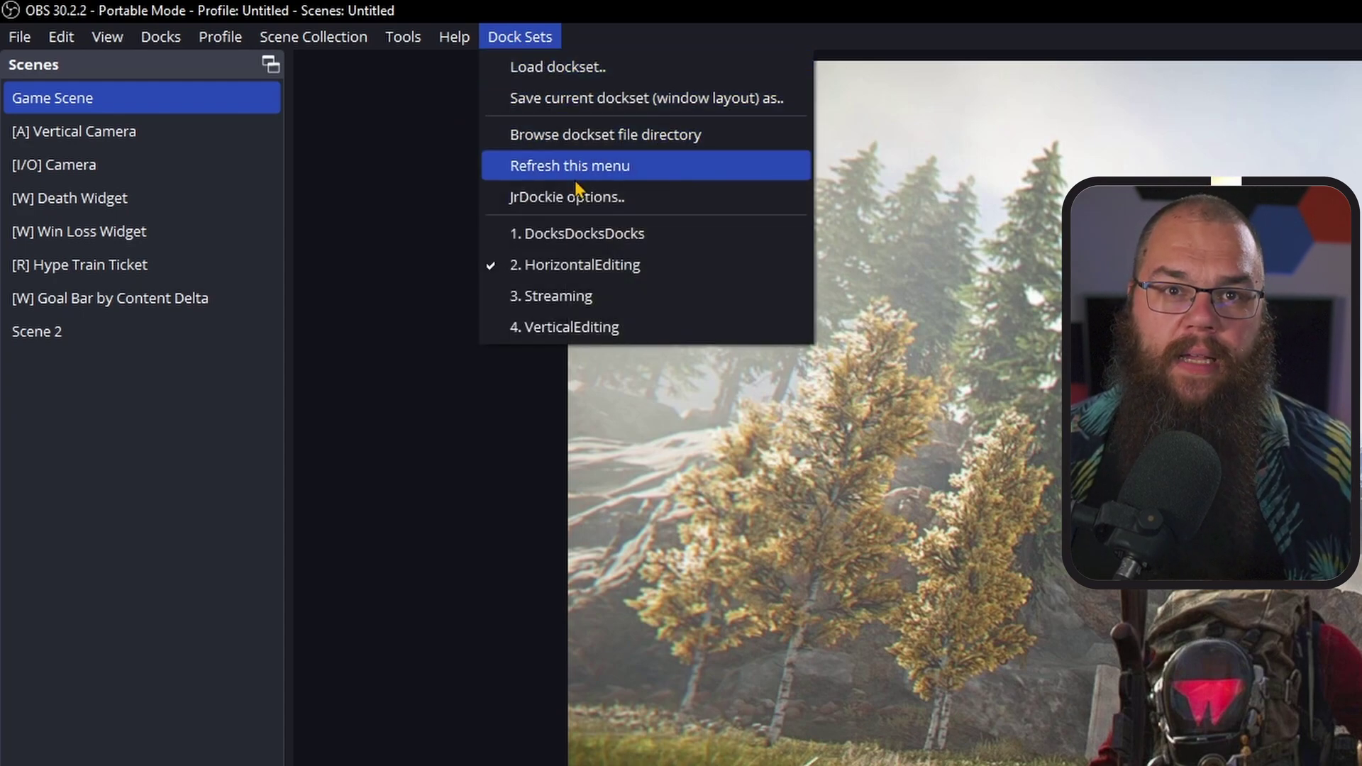
Step: Save the current window layout over HorizontalEditing.dockset
left_click(575, 100)
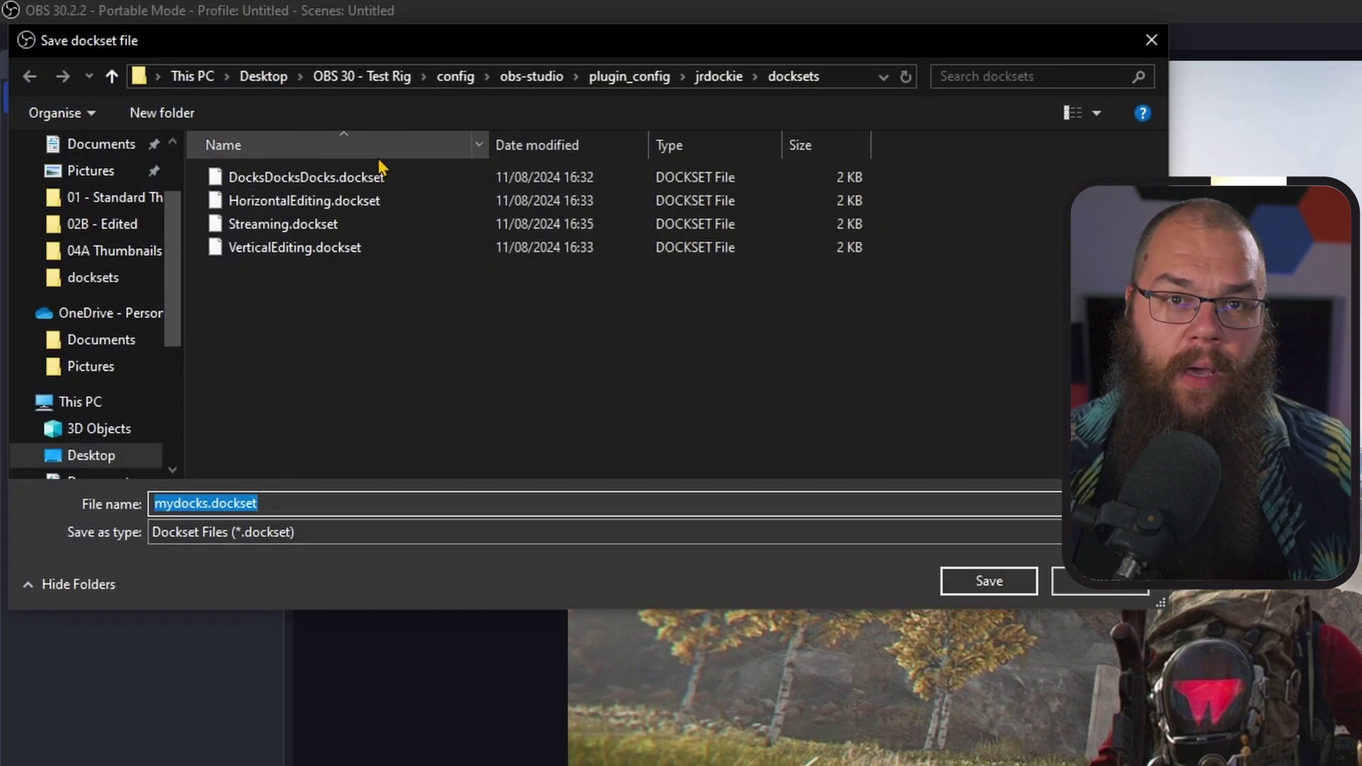
left_click(354, 202)
left_click(985, 590)
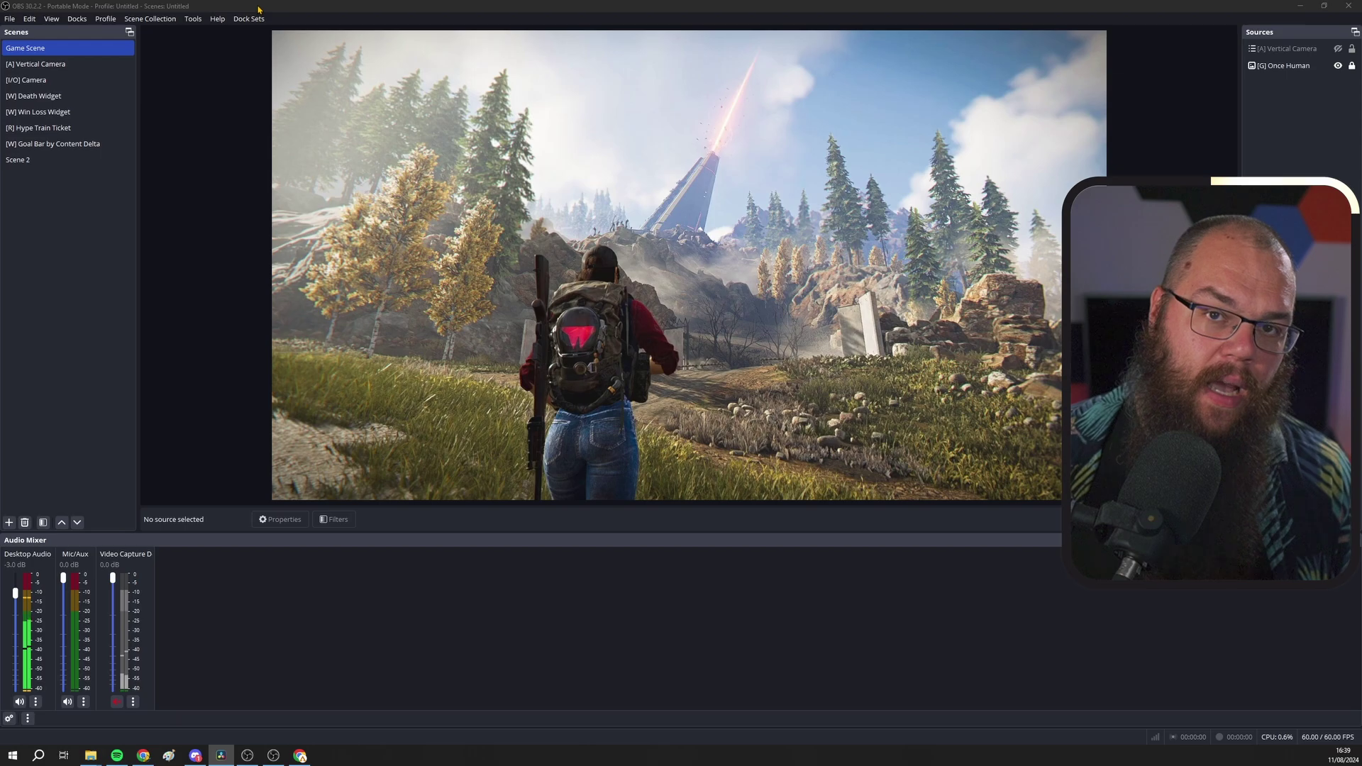
Step: Reposition and re-hide the Vertical Camera overlay, then load the 4. VerticalEditing dock set
left_click(259, 9)
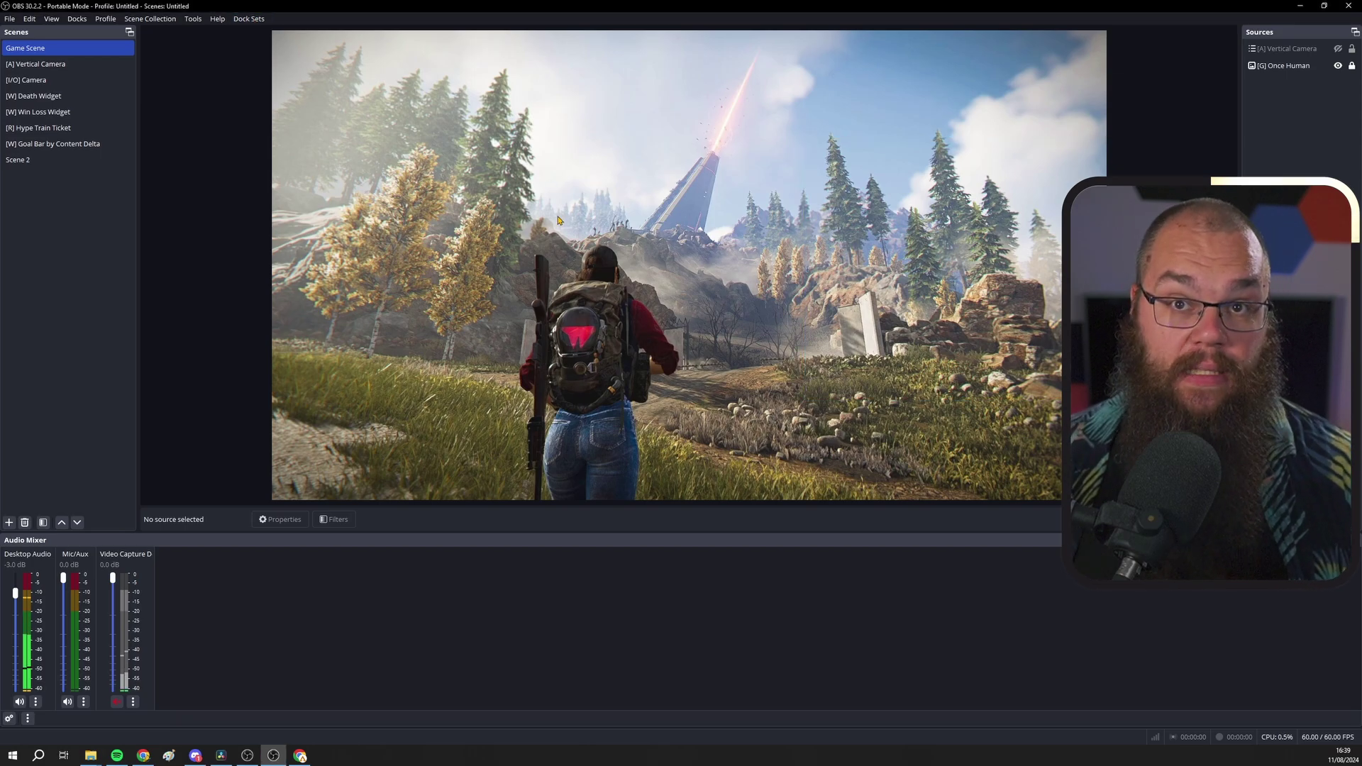
left_click(1337, 48)
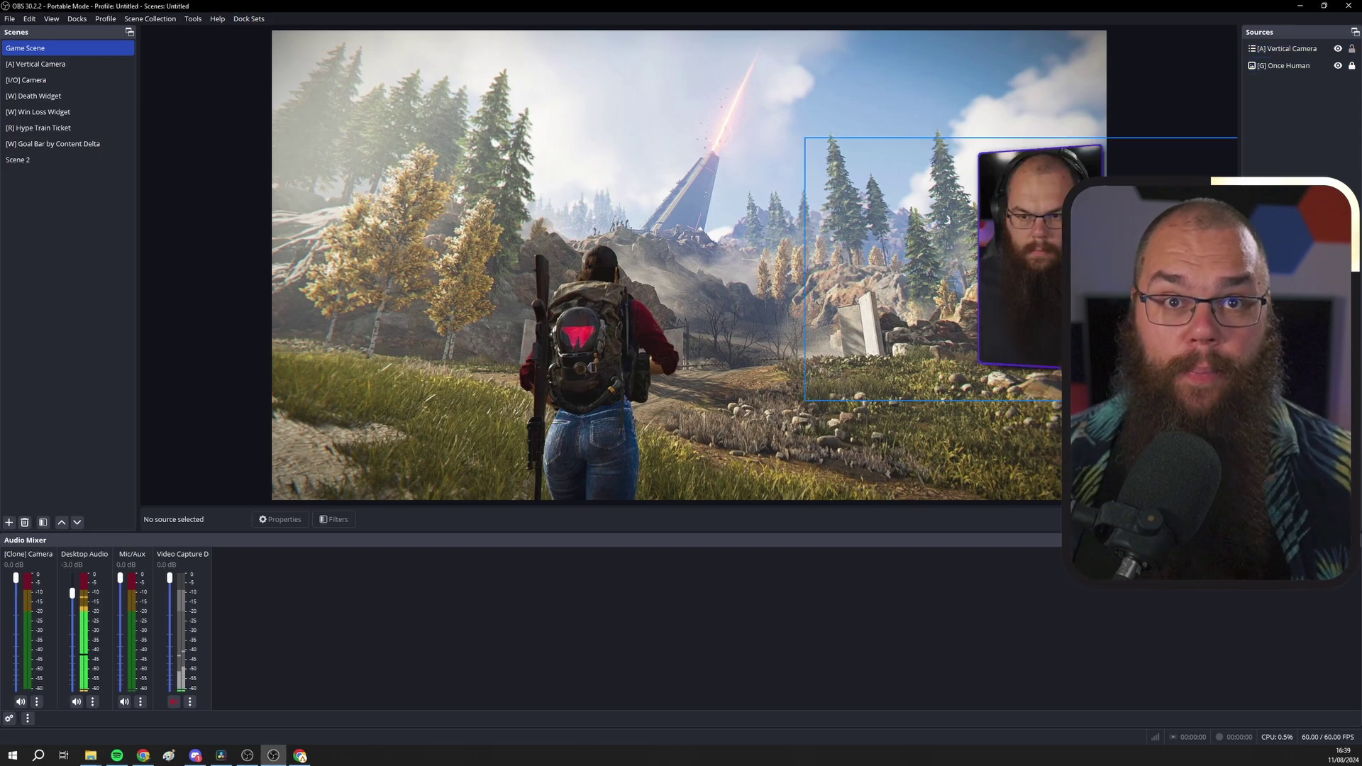
mouse_move(1018, 234)
left_mouse_down()
mouse_move(605, 234)
mouse_move(1055, 238)
left_mouse_up()
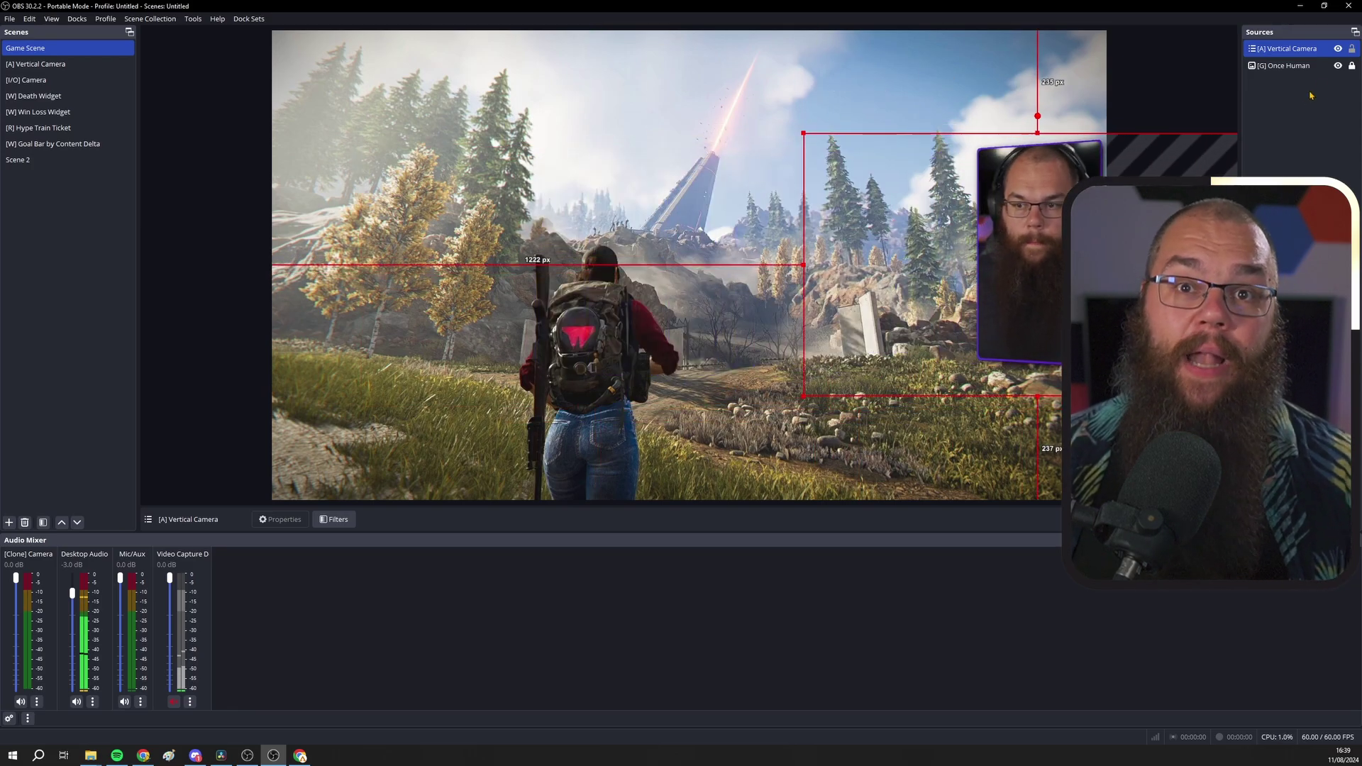
left_click(1337, 48)
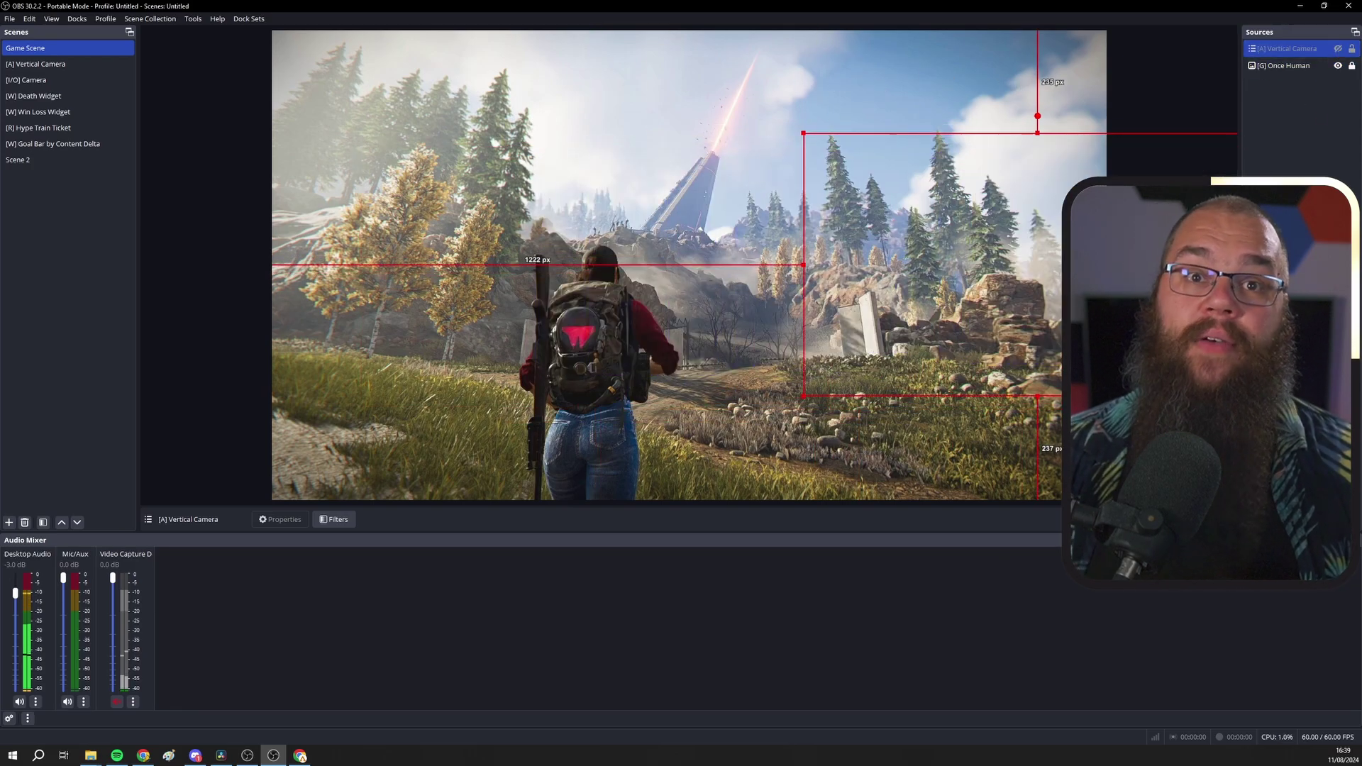
key("Escape")
left_click(249, 18)
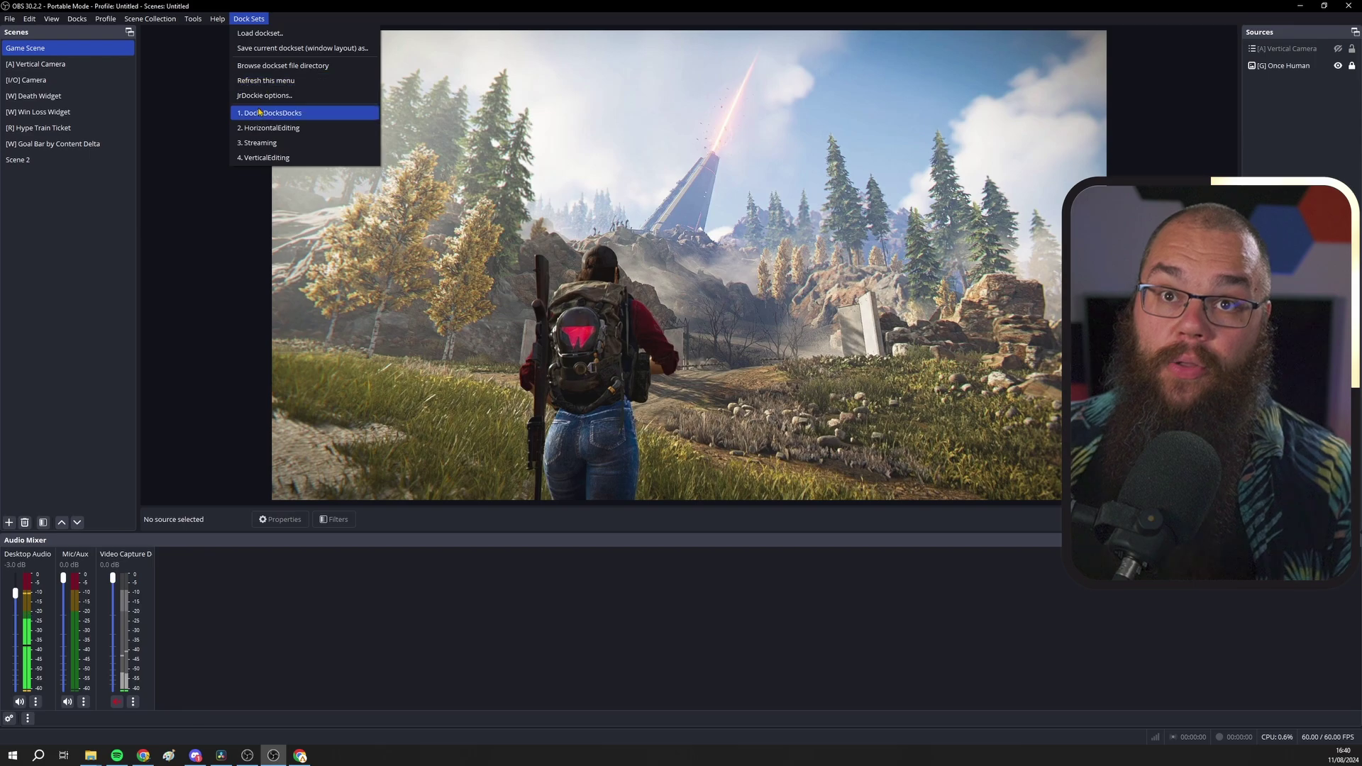
left_click(259, 159)
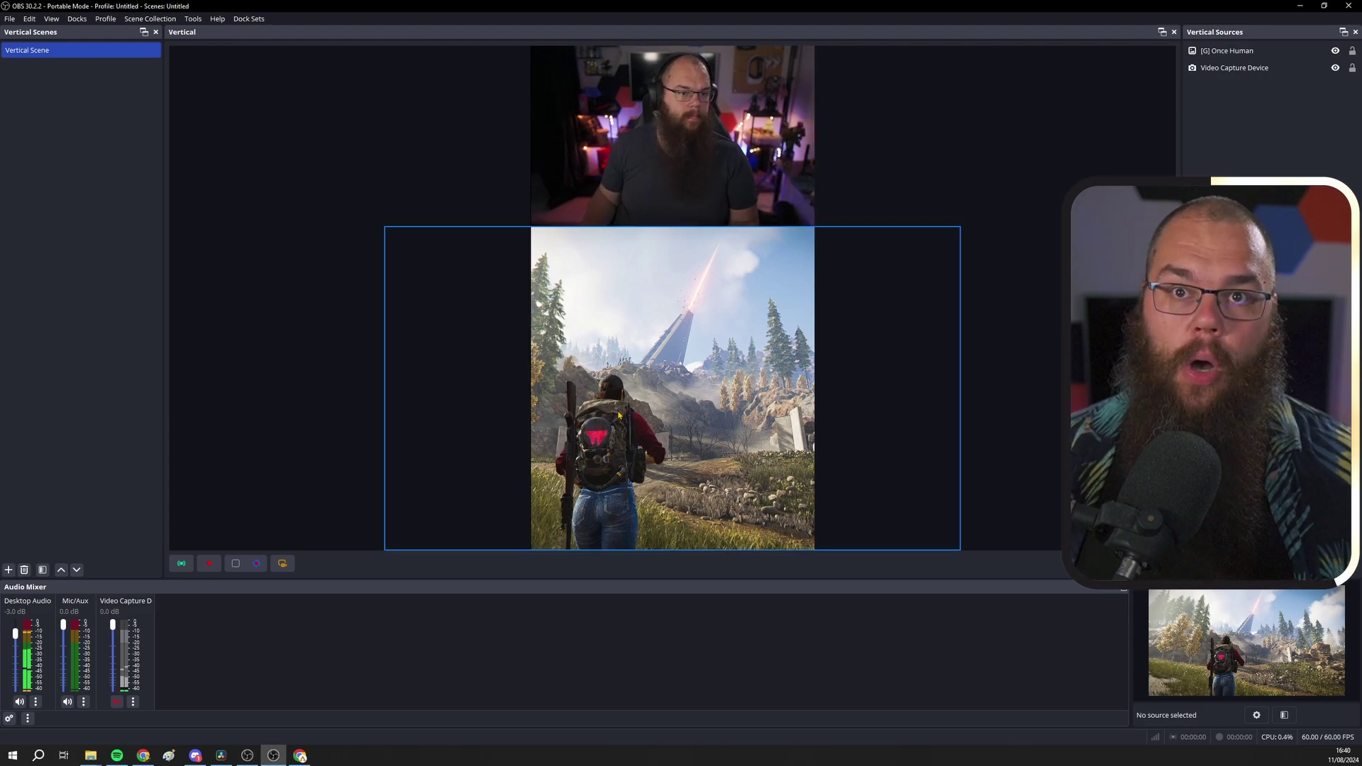
Step: Load the 1. DocksDocksDocks dock set with Twitch, chat and stats docks
left_click(258, 20)
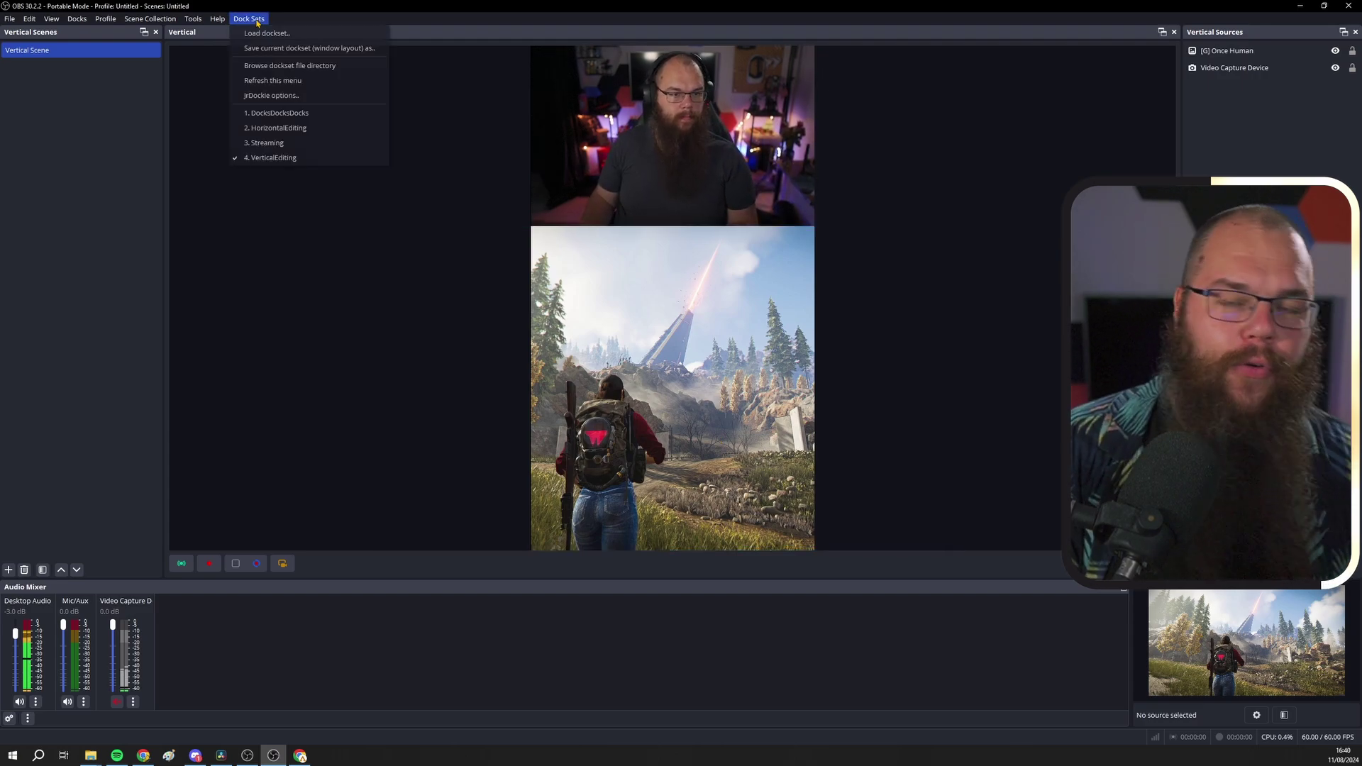
left_click(279, 113)
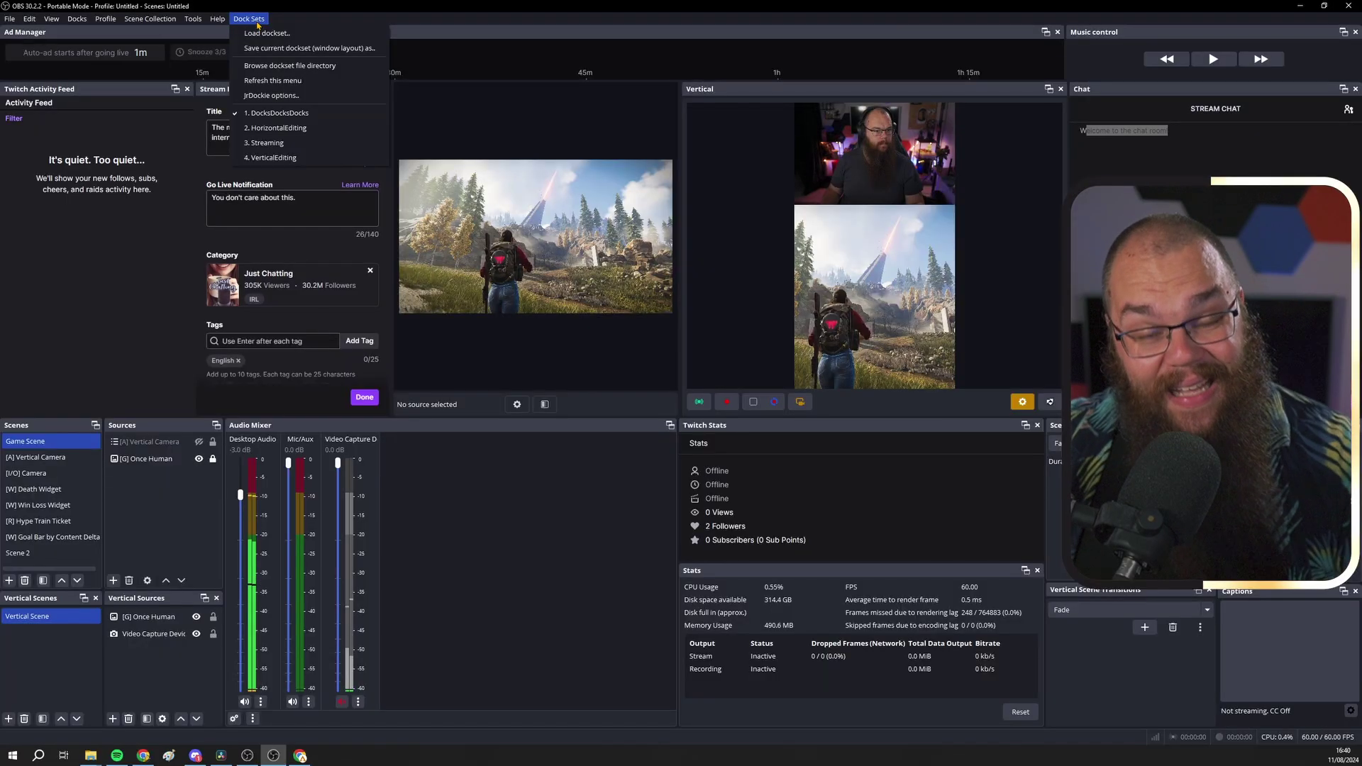
Step: Load the 3. Streaming dock set with chat, activity feed and large preview
left_click(276, 144)
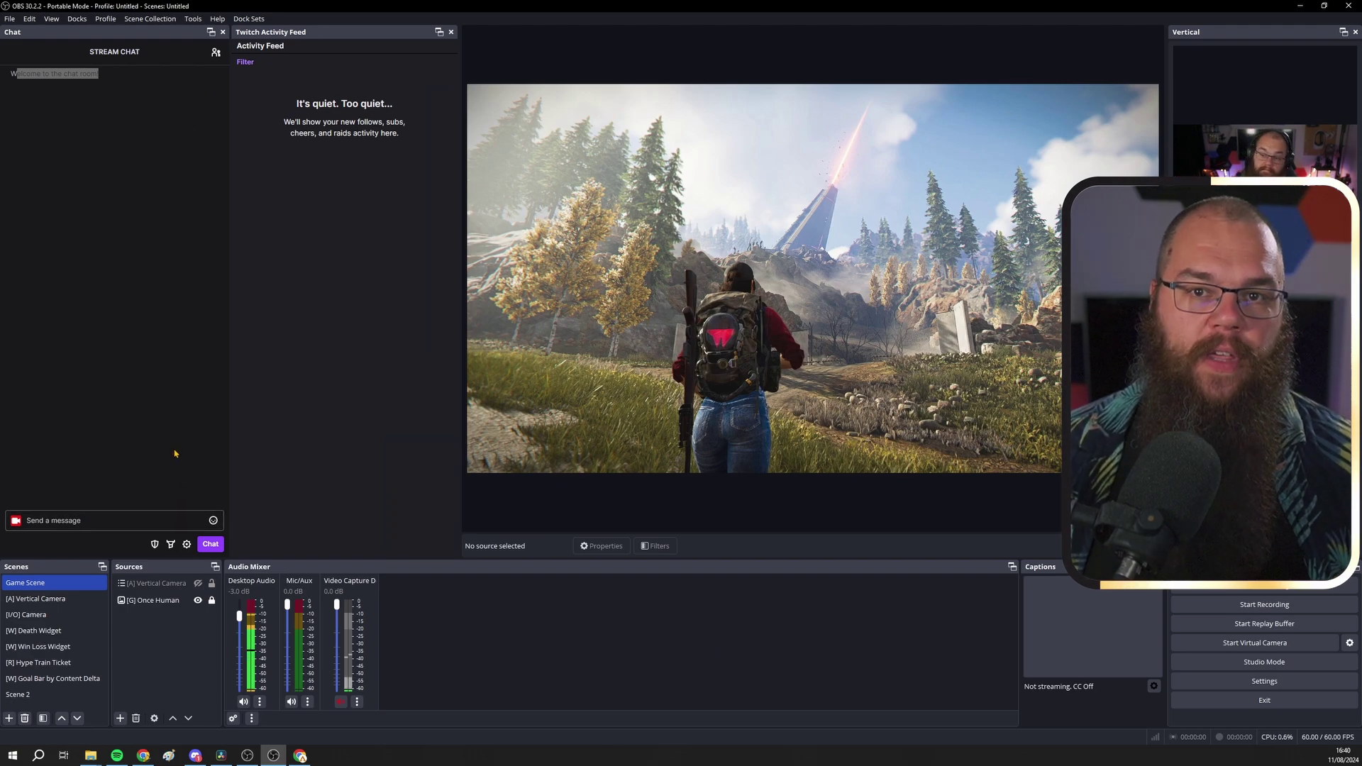
left_click(8, 20)
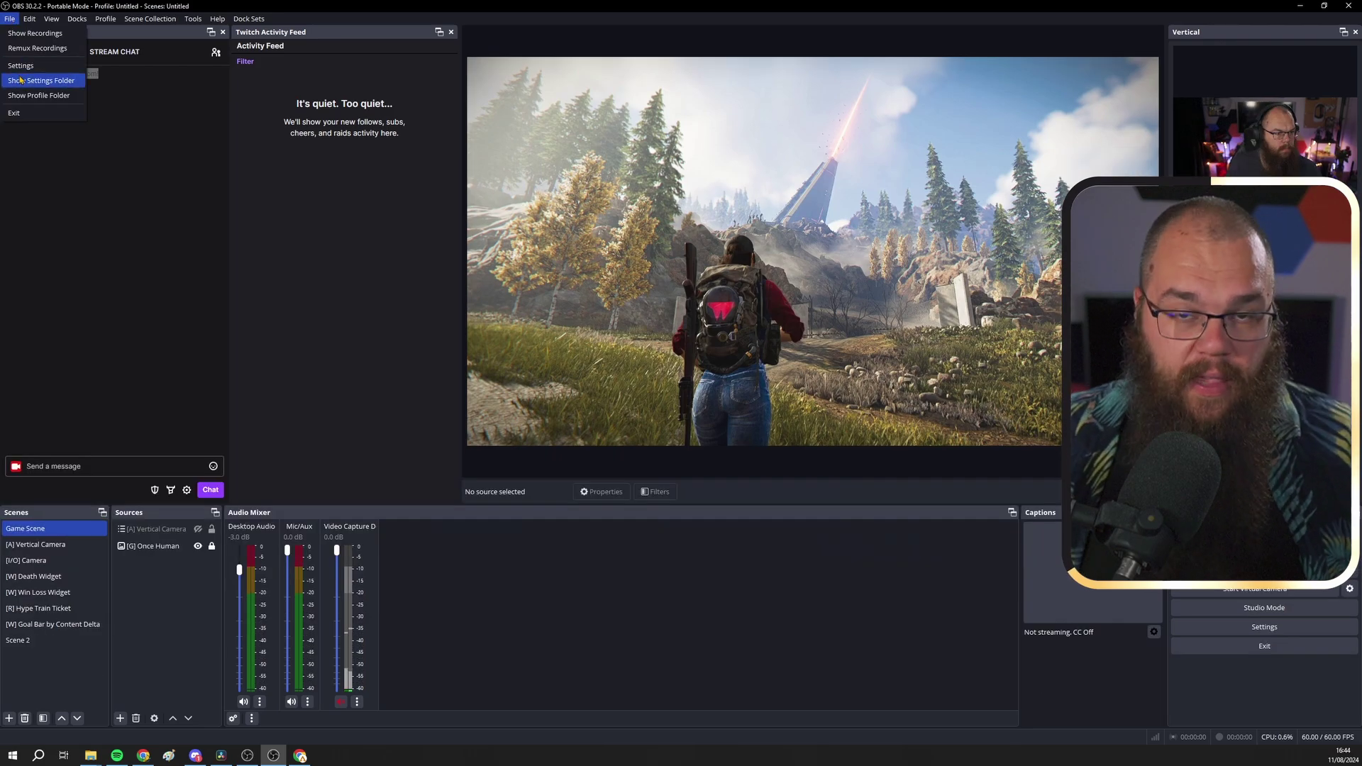
left_click(21, 66)
left_click(500, 287)
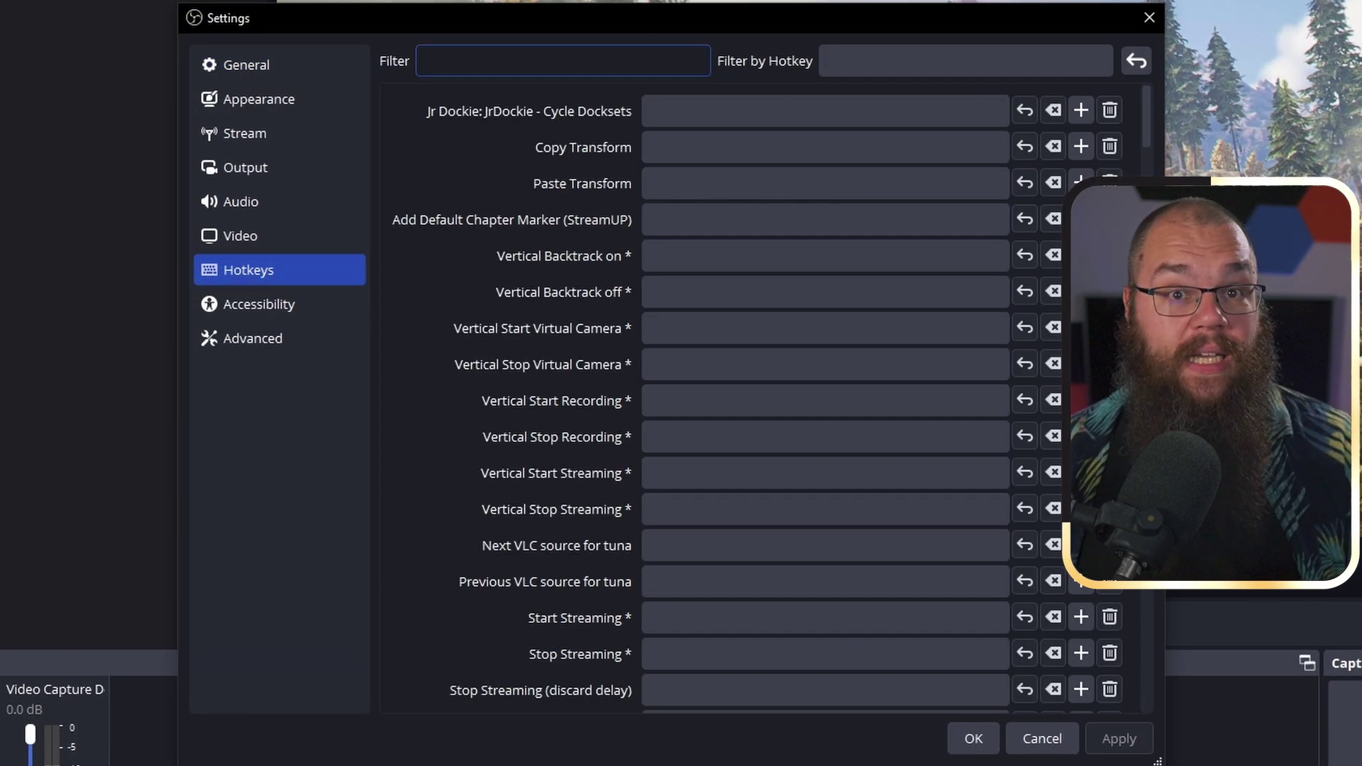
type("jrDockie")
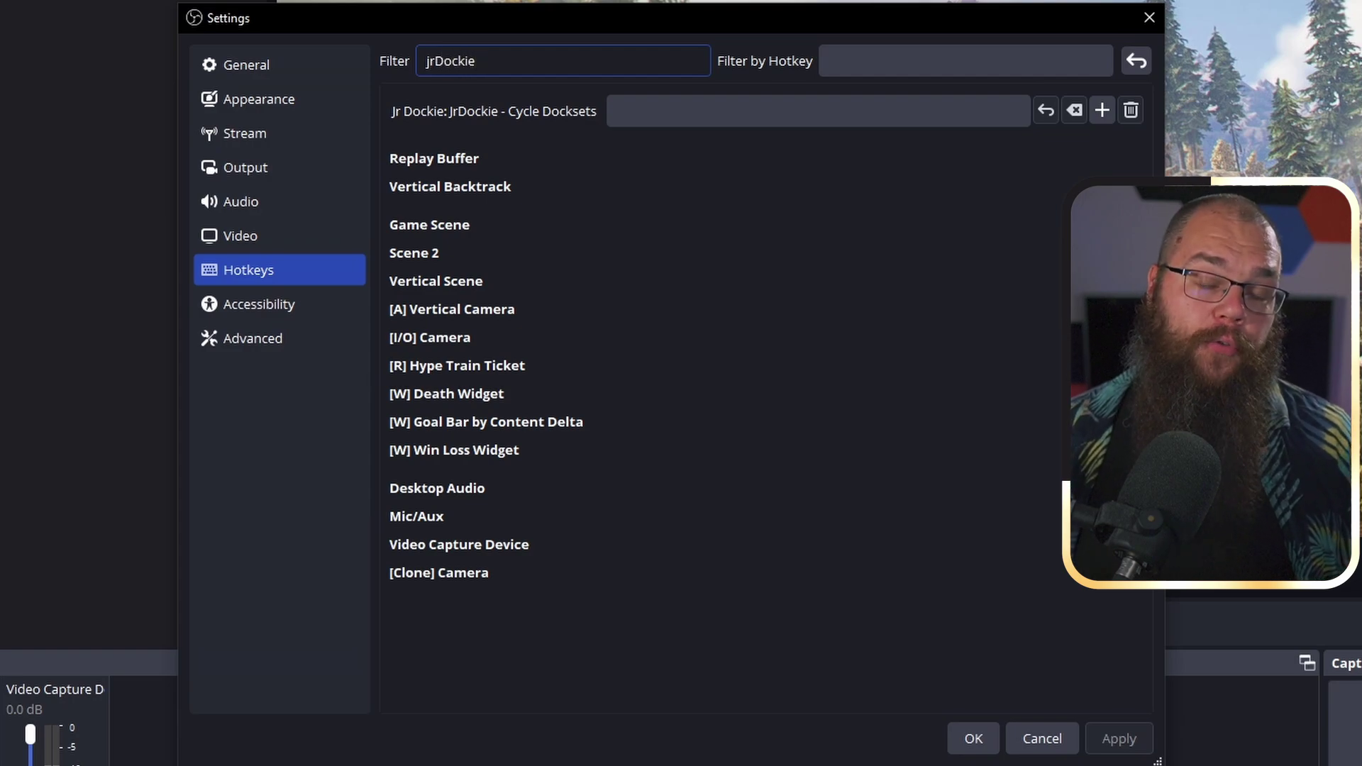
left_click(644, 107)
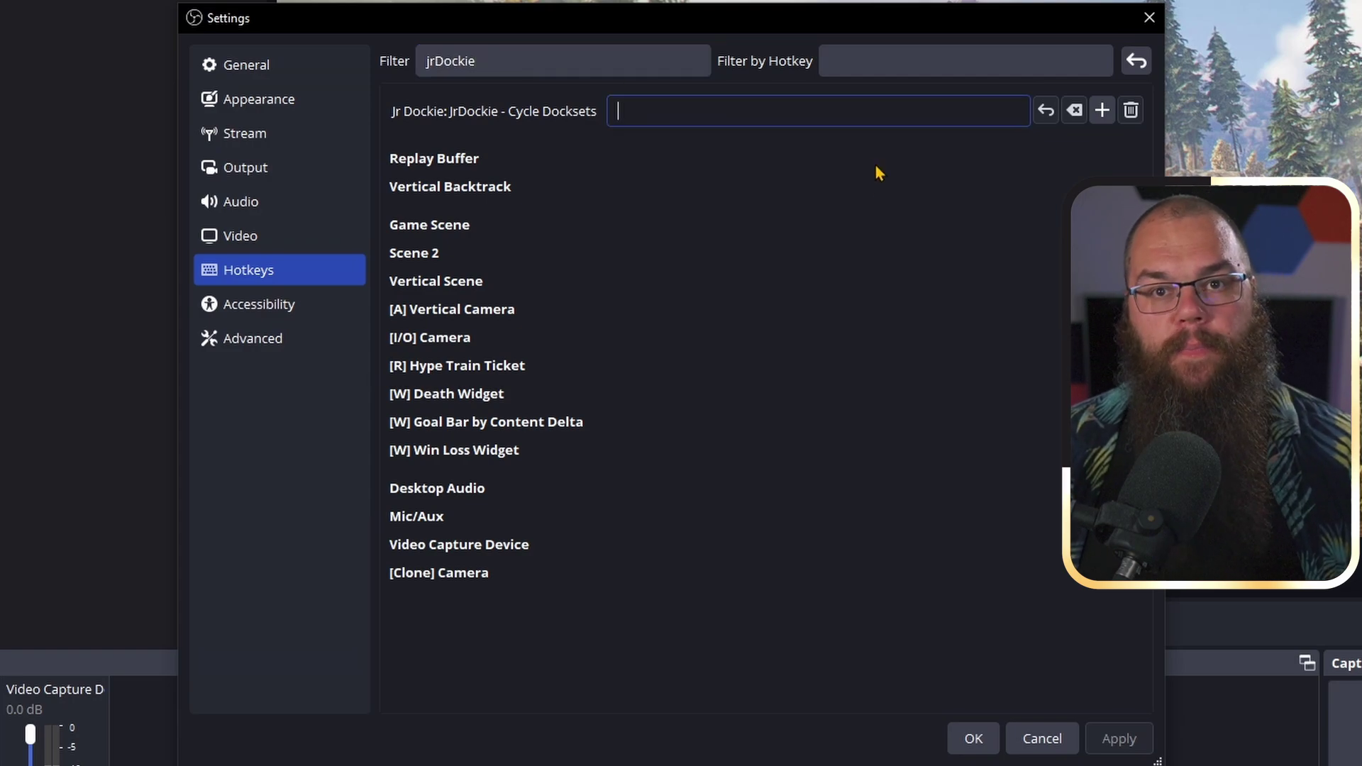
left_click(1042, 738)
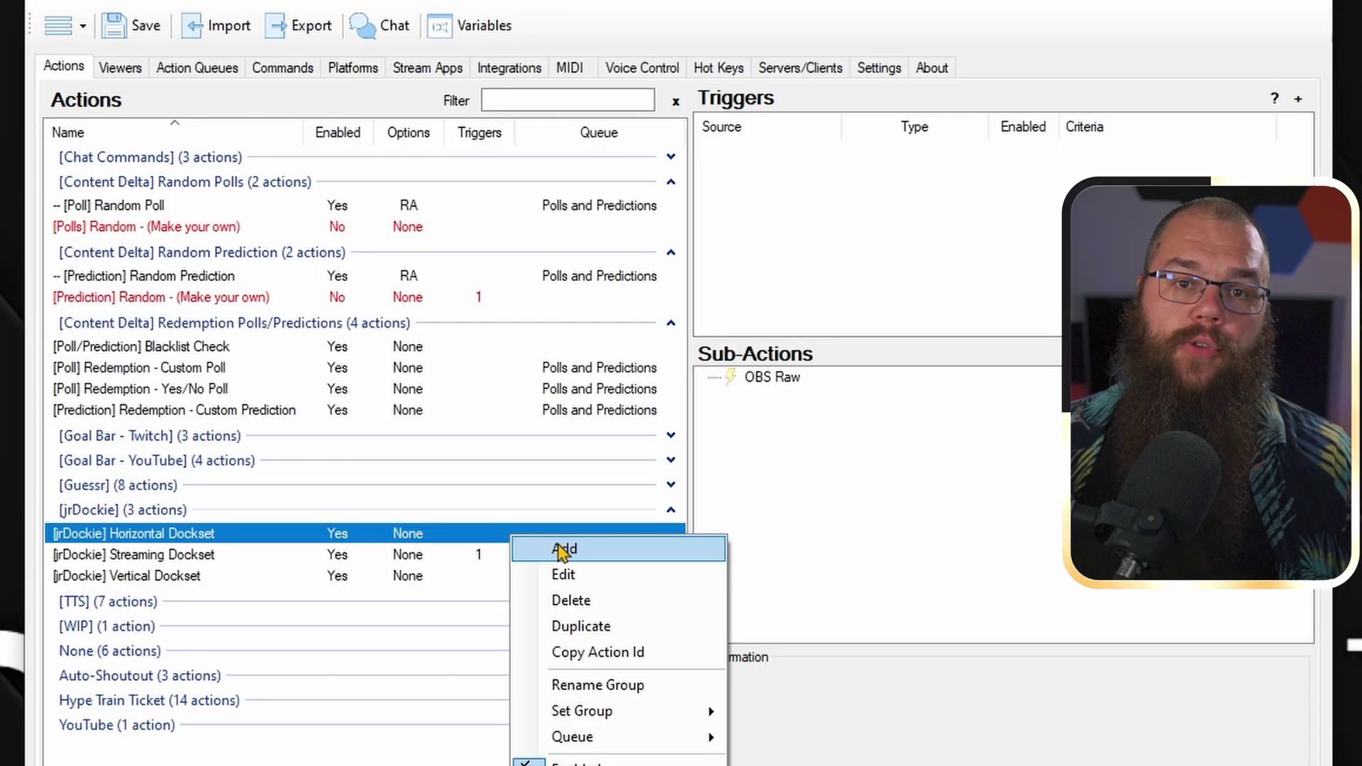
Step: Add a new action named '[jrDockie] Docks Dockset' to the jrDockie group
left_click(539, 547)
type("[jr")
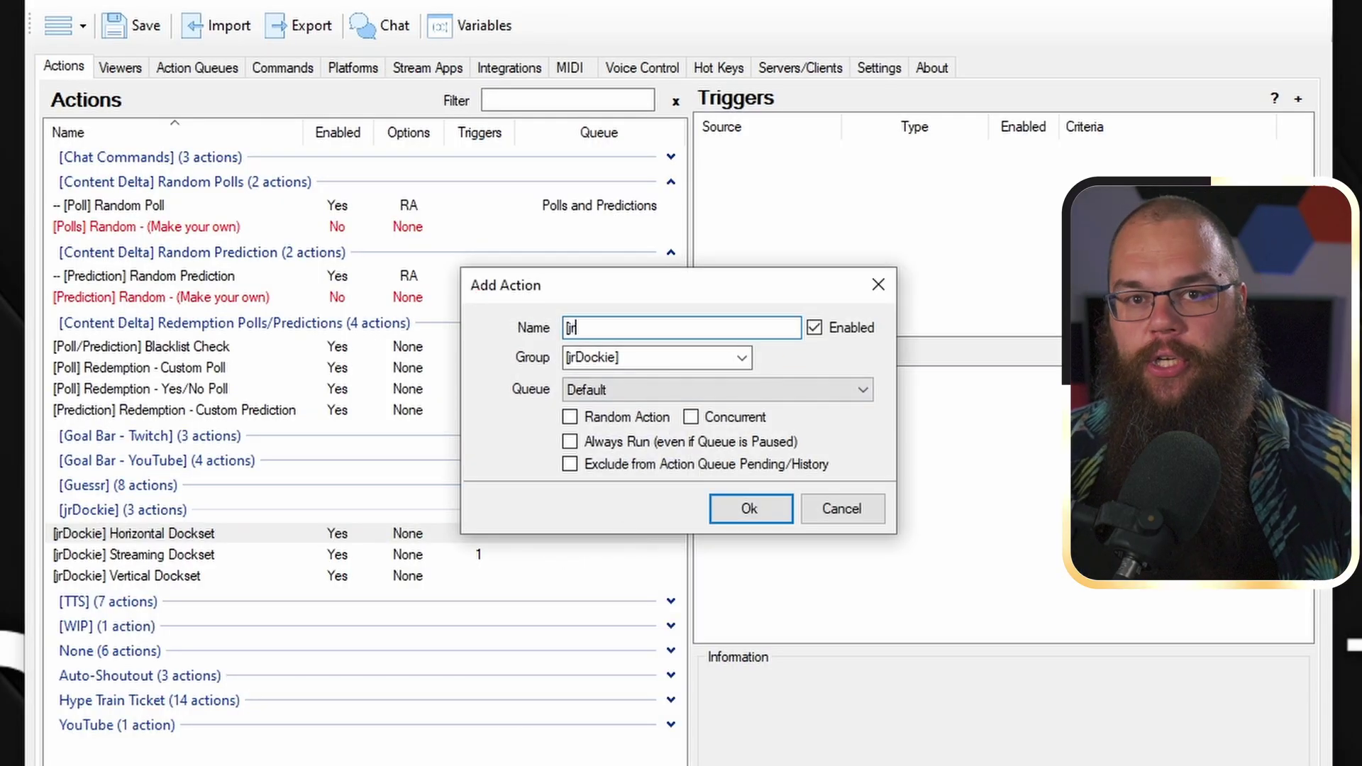
type("Dockie] Dockie")
key("BackSpace")
key("BackSpace")
type("s Dockset")
key("Return")
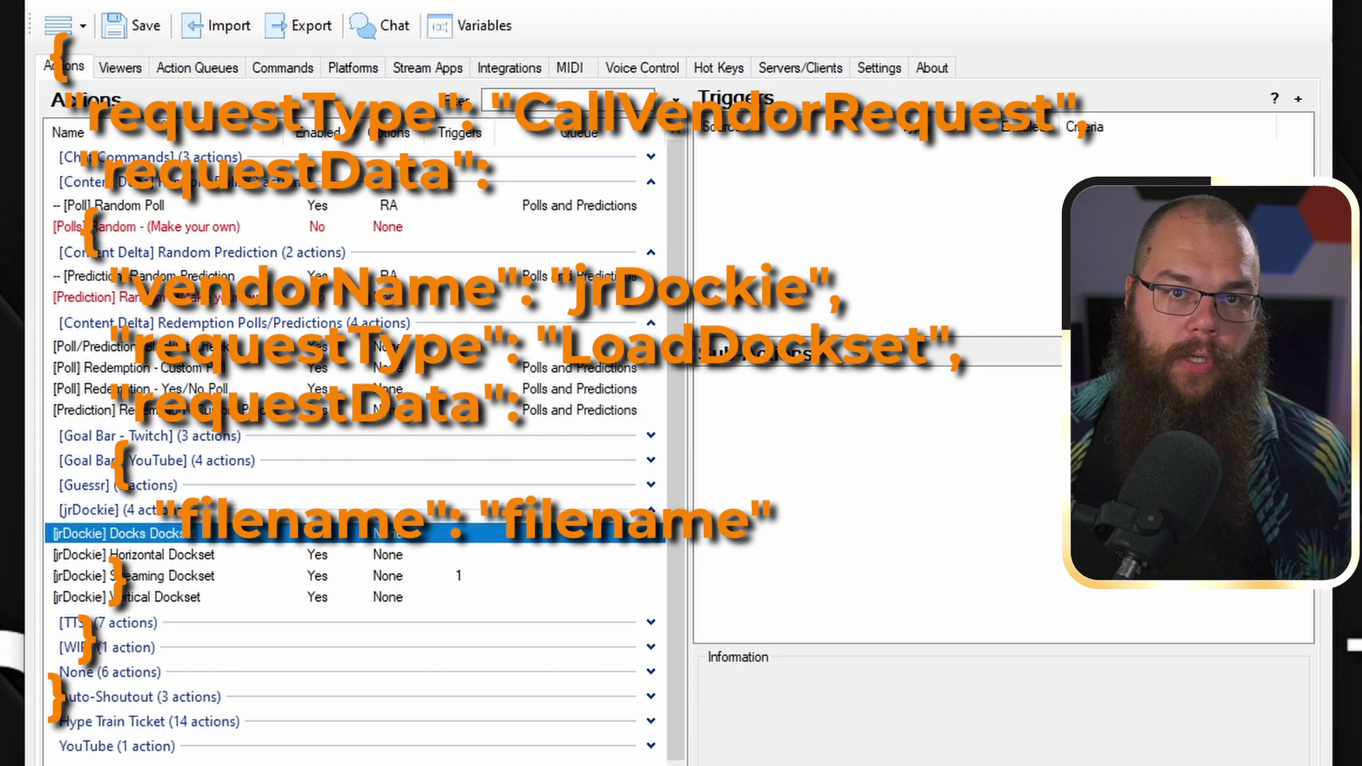
Step: Give the action an OBS Raw sub-action calling LoadDockset with the Docks dockset filename
right_click(789, 469)
mouse_move(843, 567)
left_click(1069, 620)
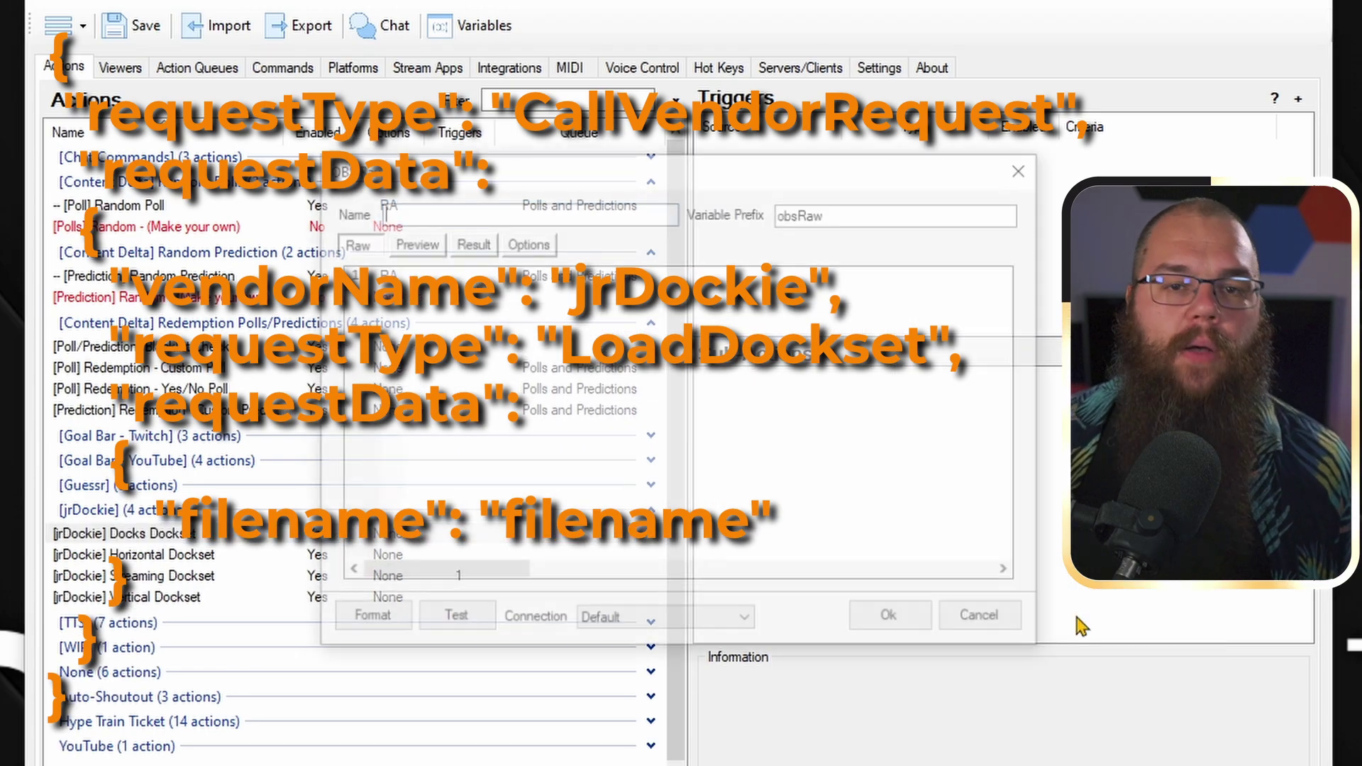
double_click(644, 376)
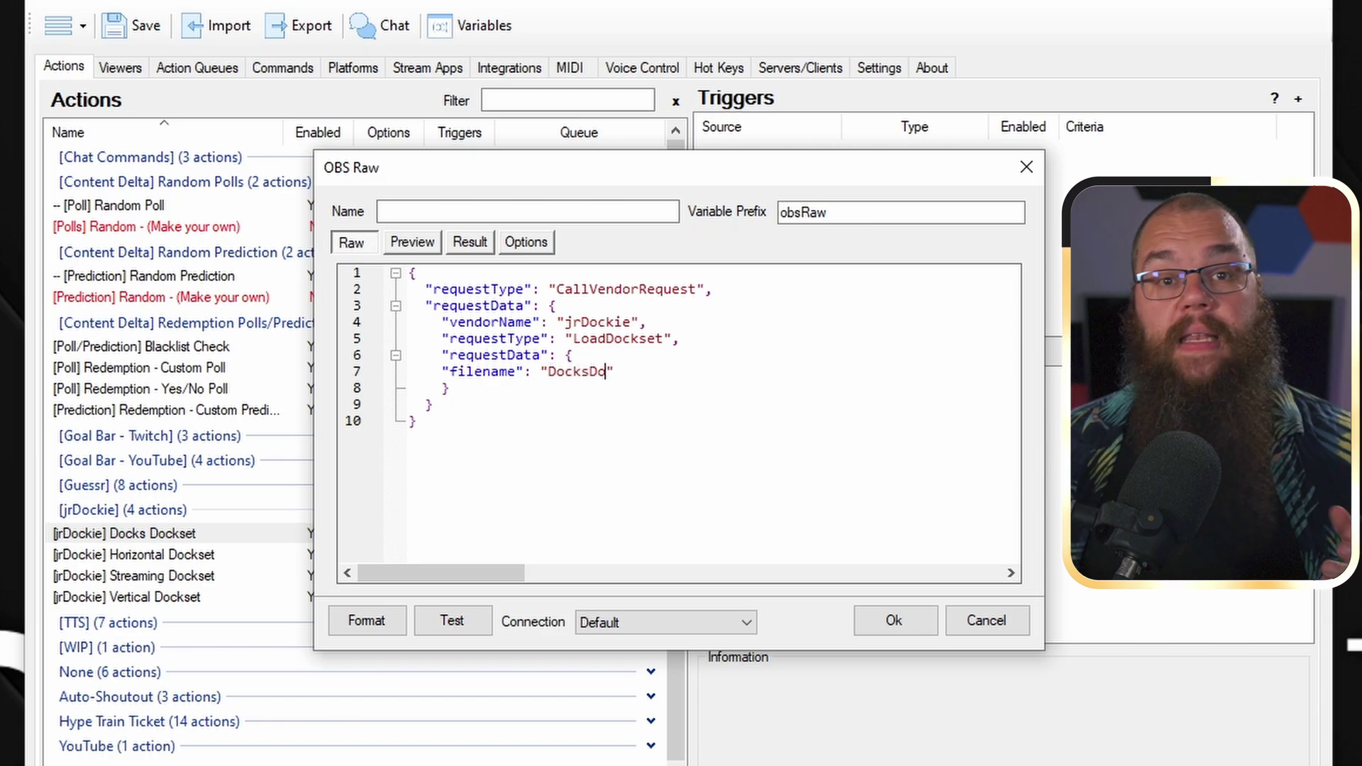
left_click(894, 620)
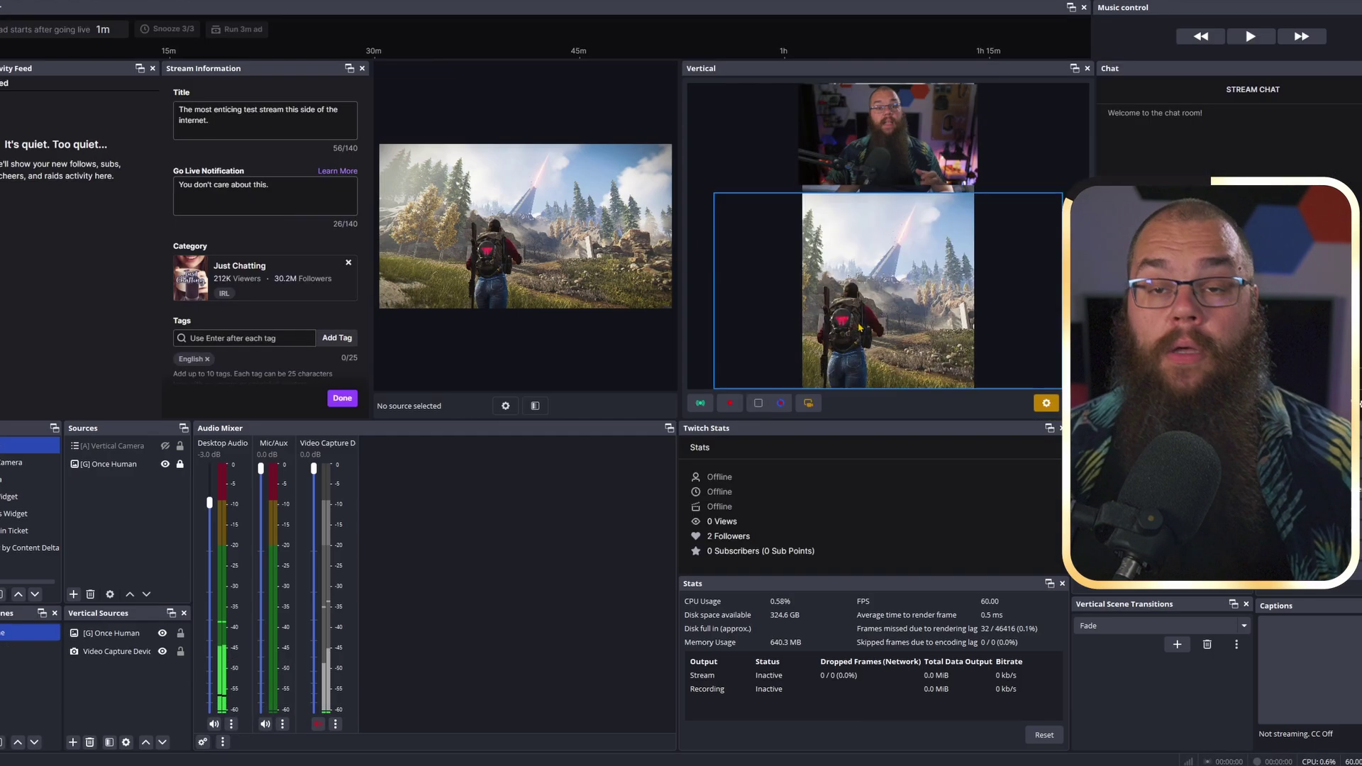
left_click(265, 120)
Step: Retitle the stream 'Is this a stream or am I just kidding?', fixing the typo, and save it
key("ctrl+a")
type("Is this a steram")
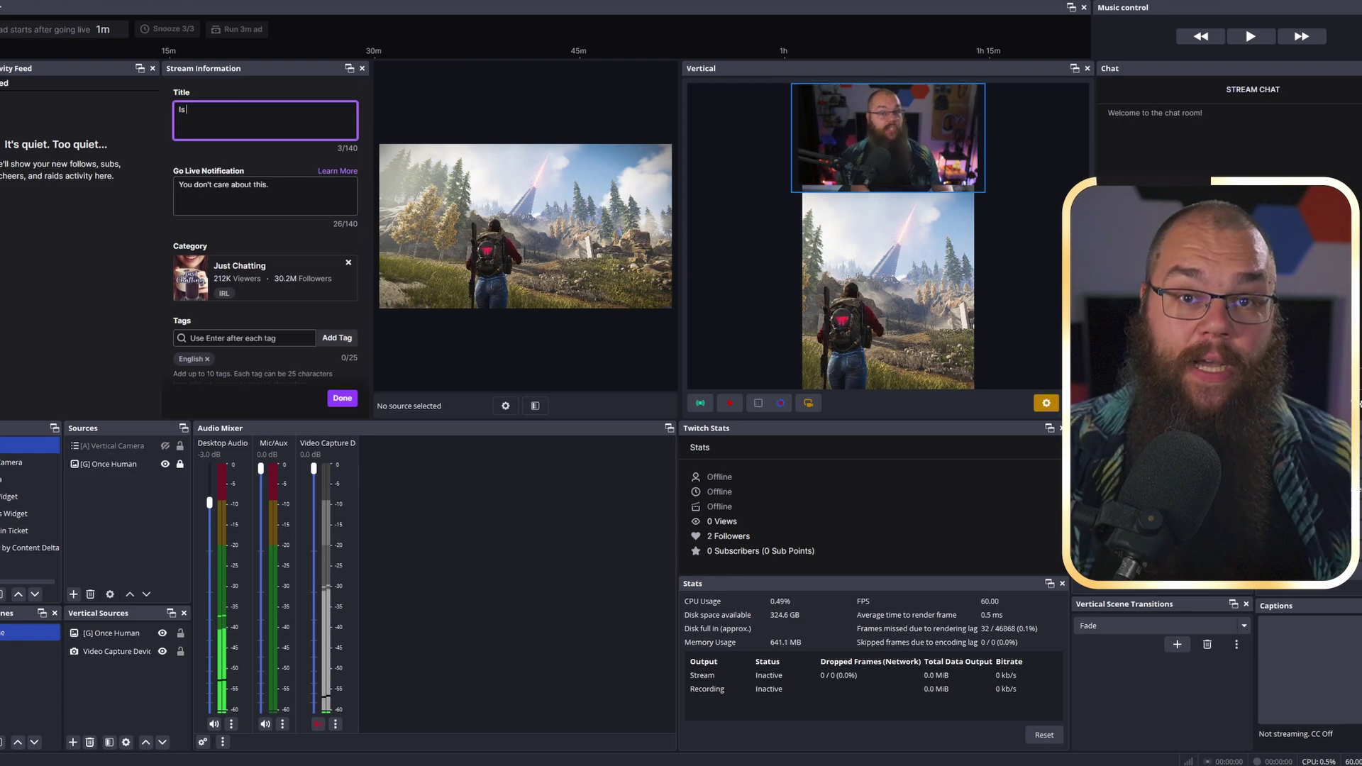
key("BackSpace")
key("BackSpace")
key("BackSpace")
key("BackSpace")
type("ream or am")
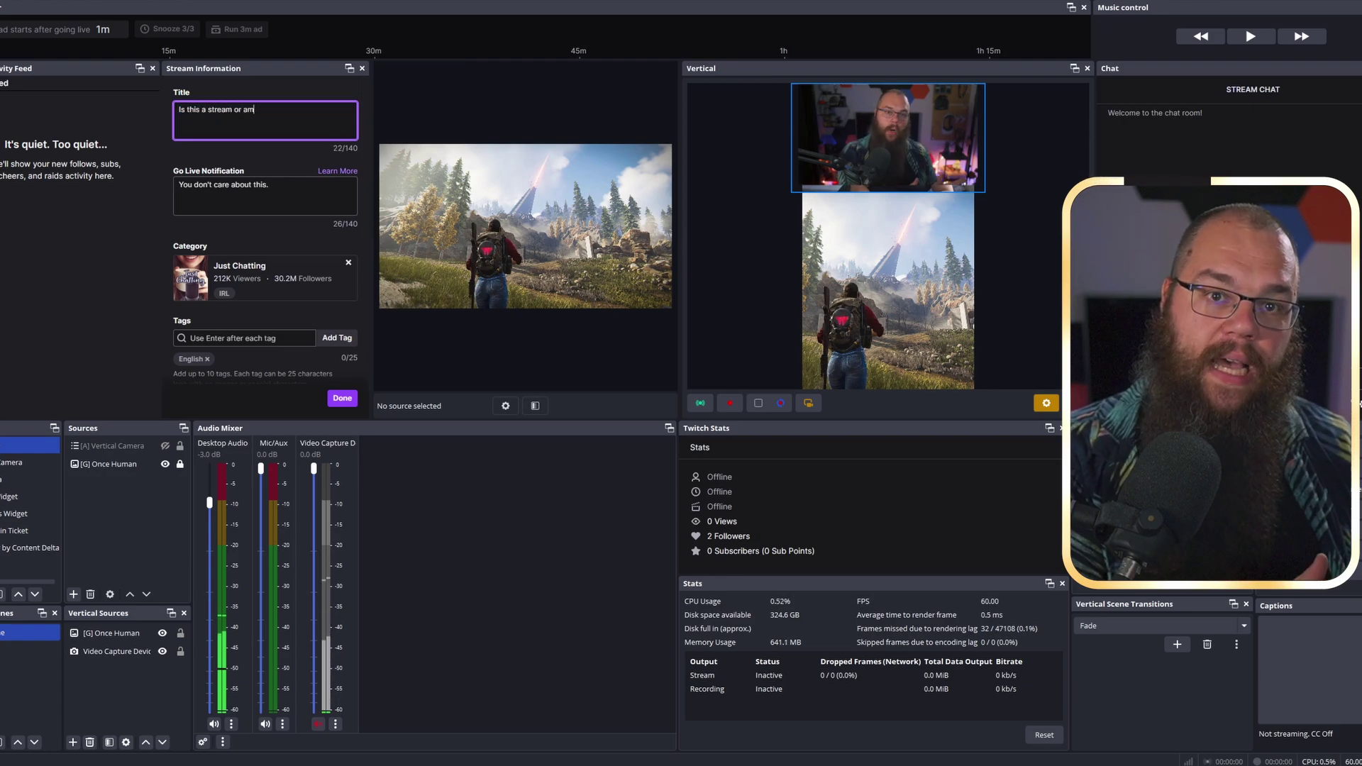
type(" I just talking?")
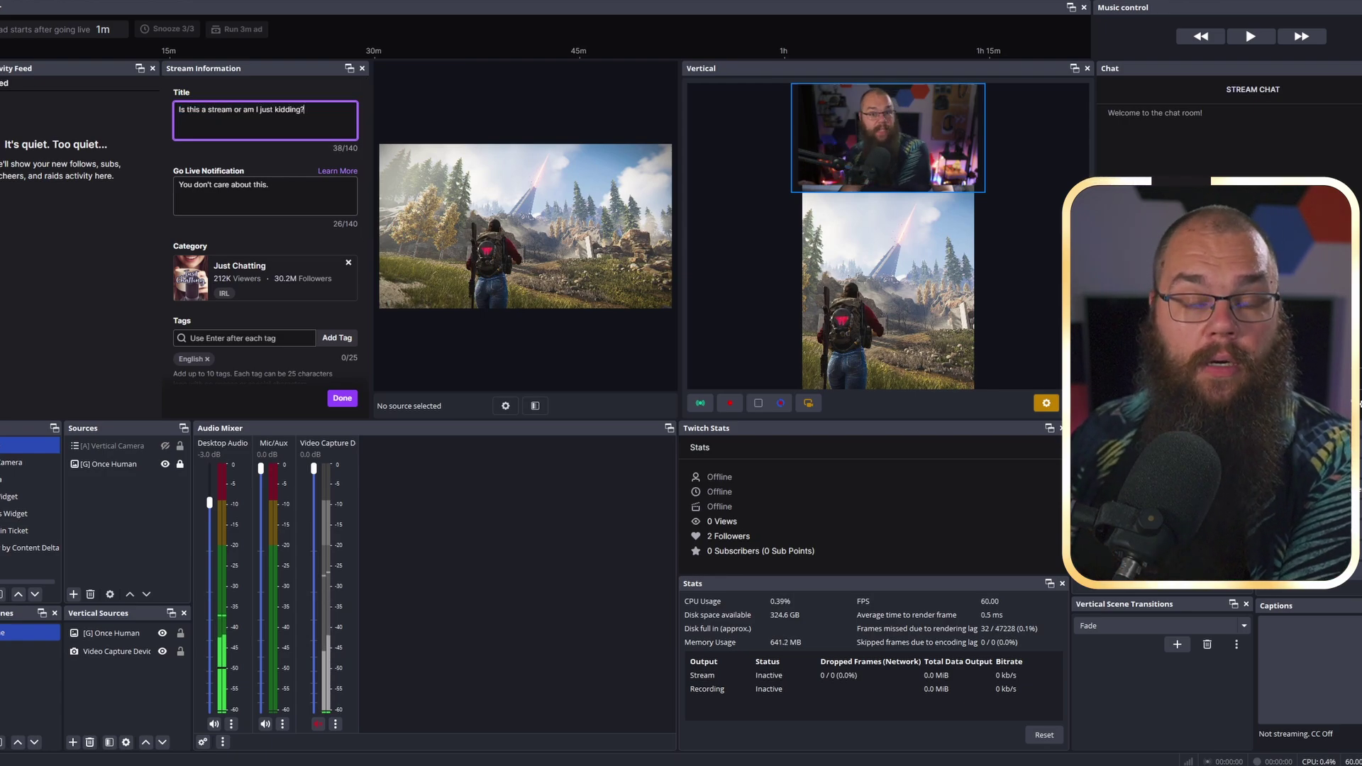
left_click(342, 398)
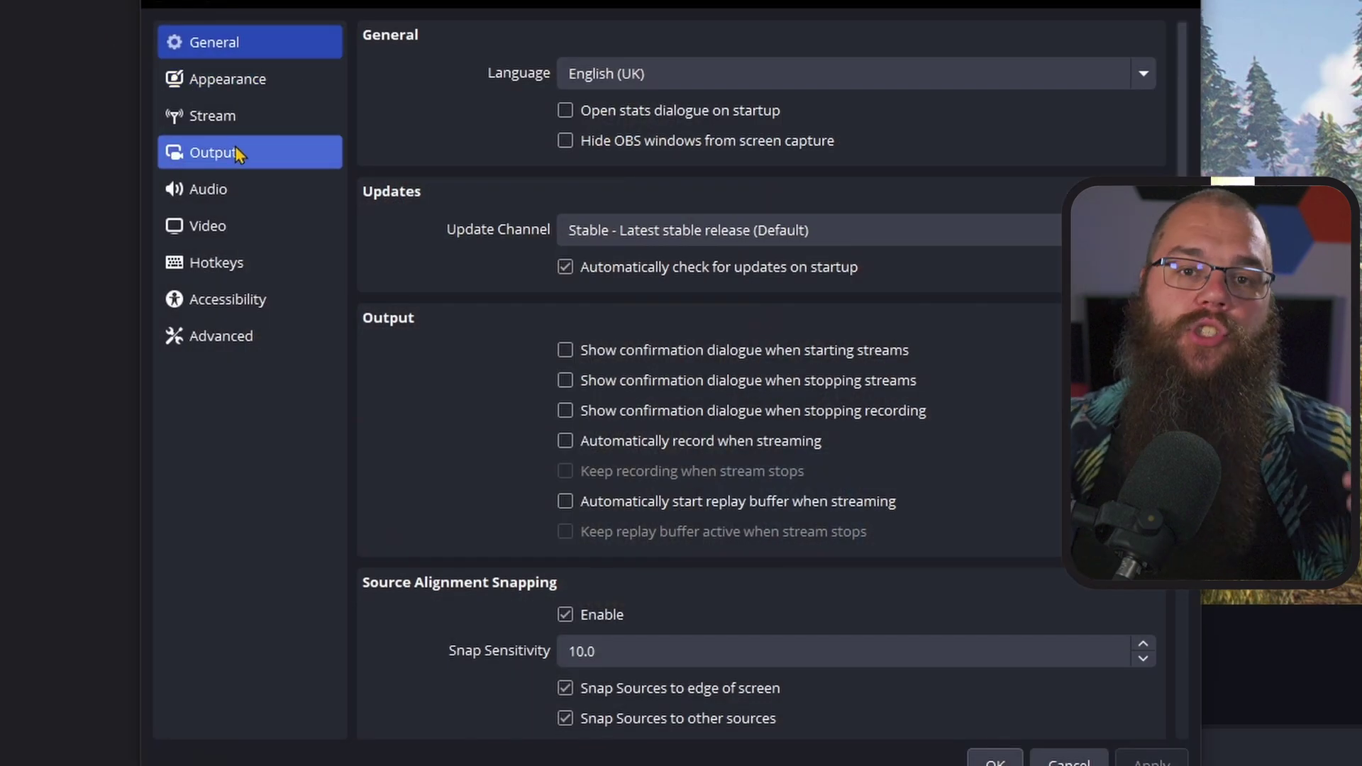
Step: Open the Output settings' Recording tab and the Recording Format list to confirm Hybrid MP4
left_click(254, 151)
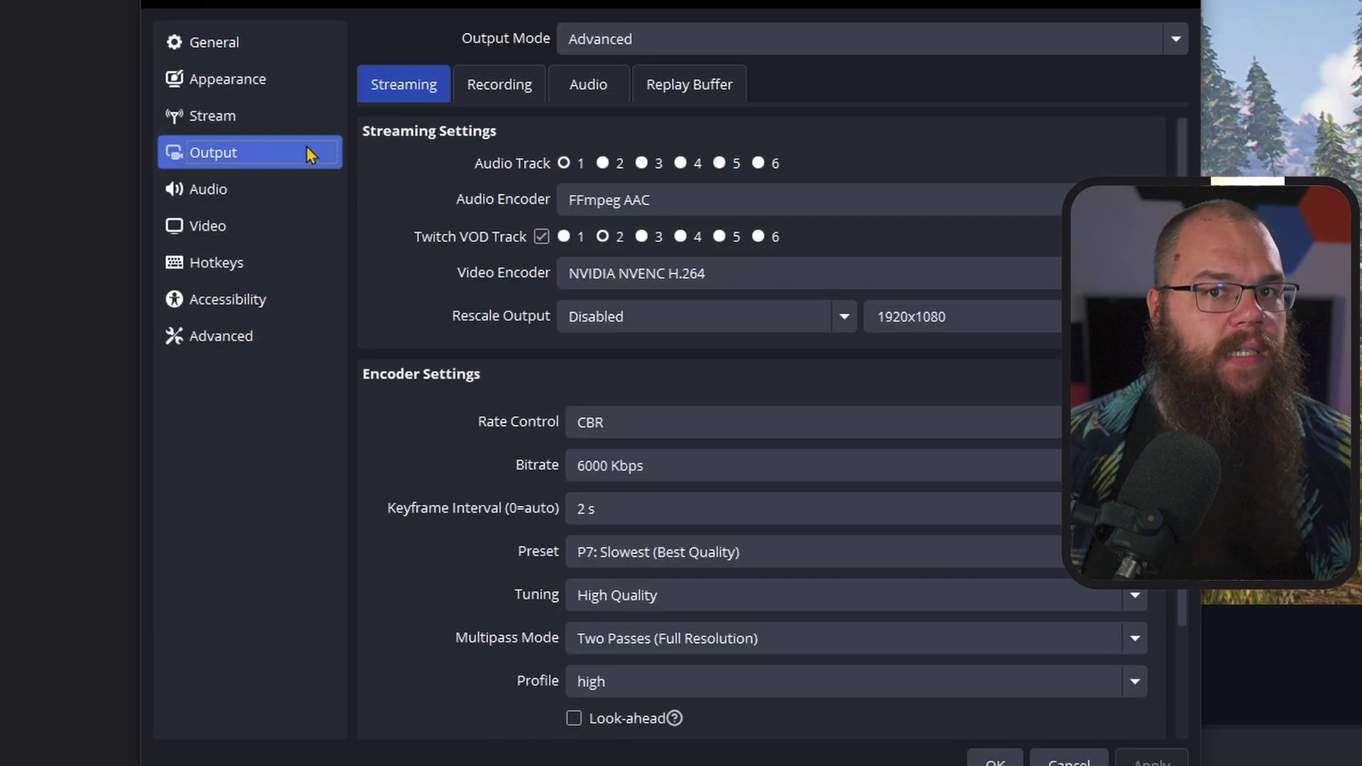
left_click(480, 82)
left_click(599, 288)
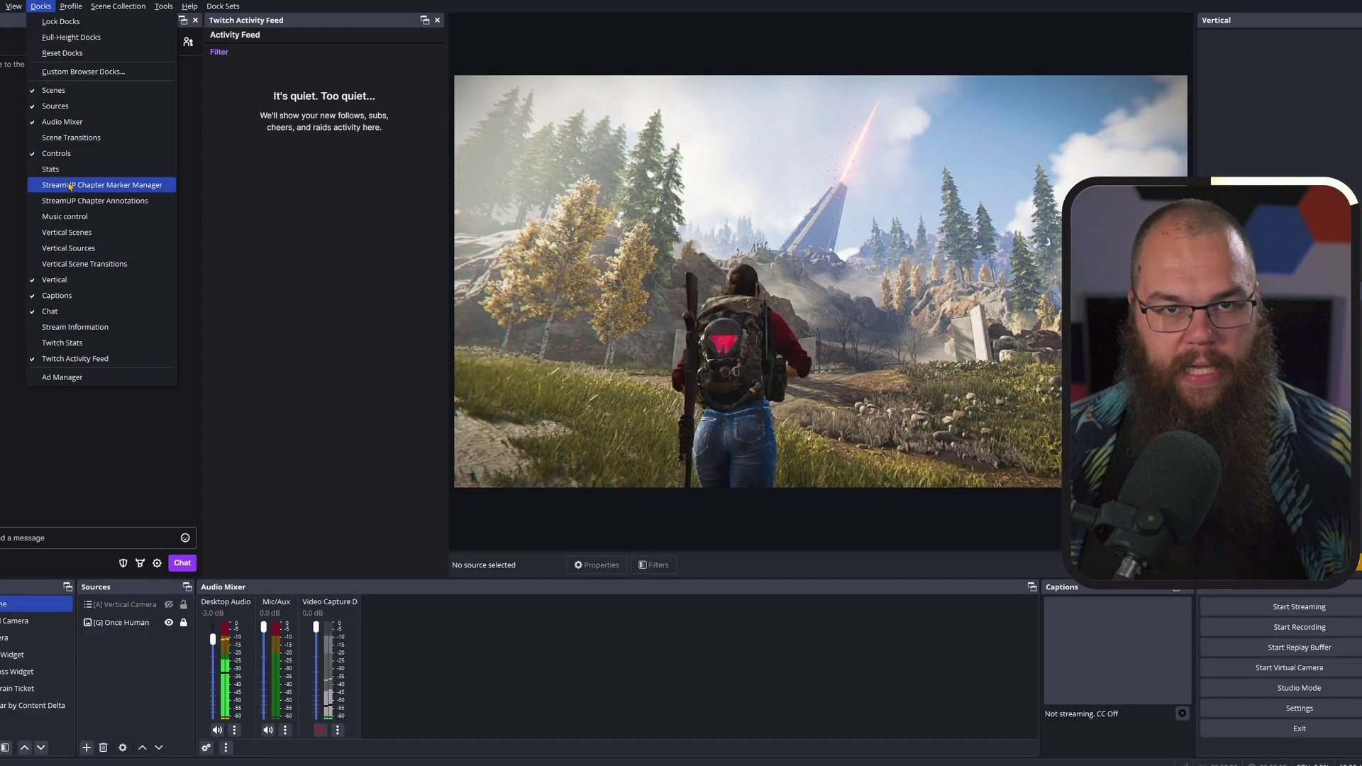
Step: Show the StreamUP Chapter Marker Manager dock and review its chapter settings
left_click(69, 185)
left_click(797, 305)
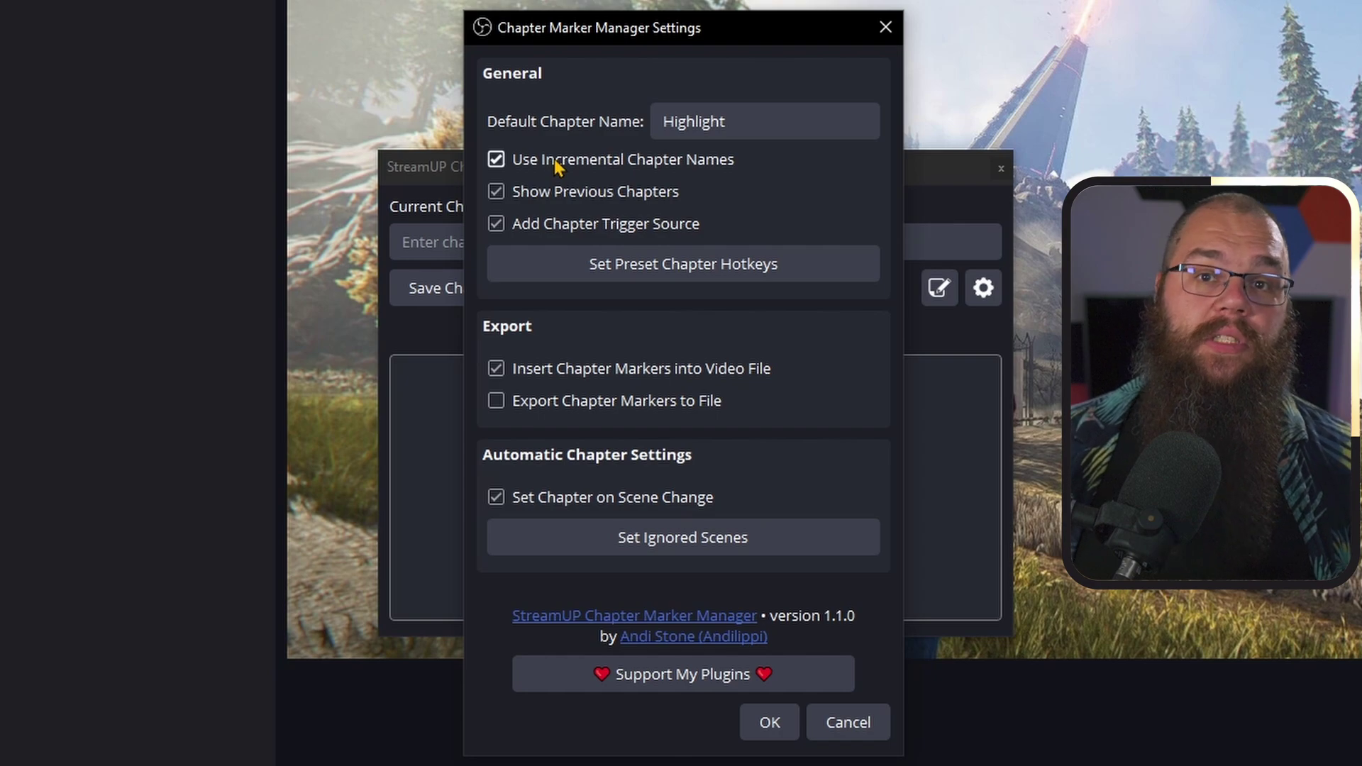
mouse_move(560, 206)
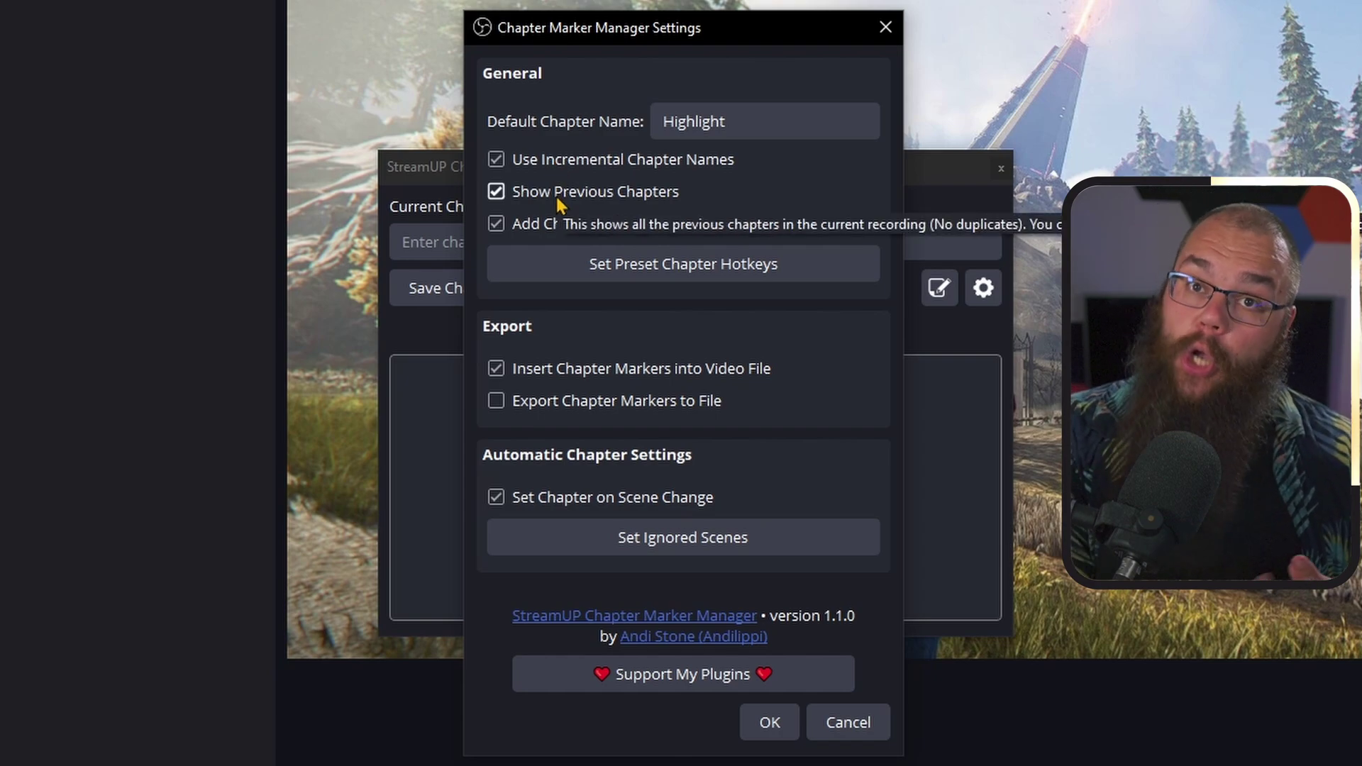
mouse_move(522, 382)
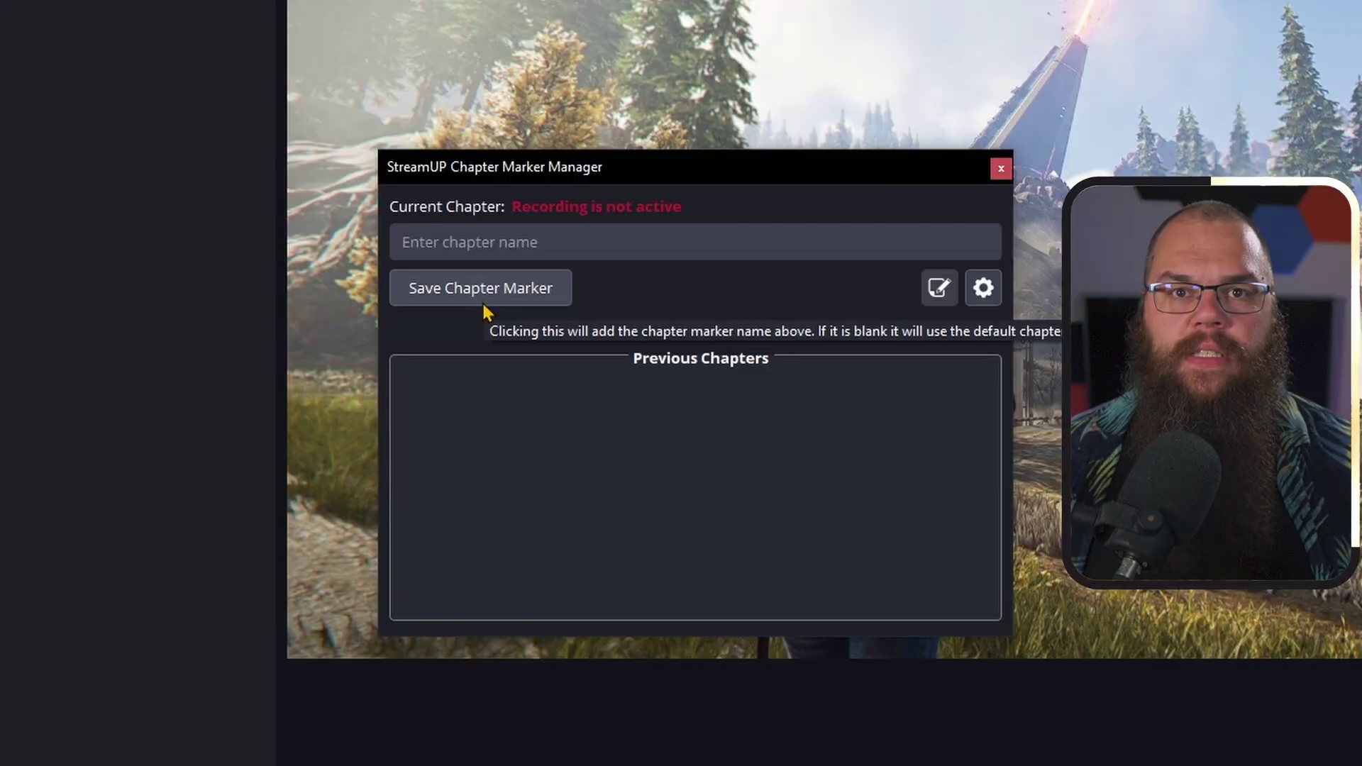
Step: Save a 'Short Potential' chapter marker while recording, then save it again from Previous Chapters
left_click(483, 303)
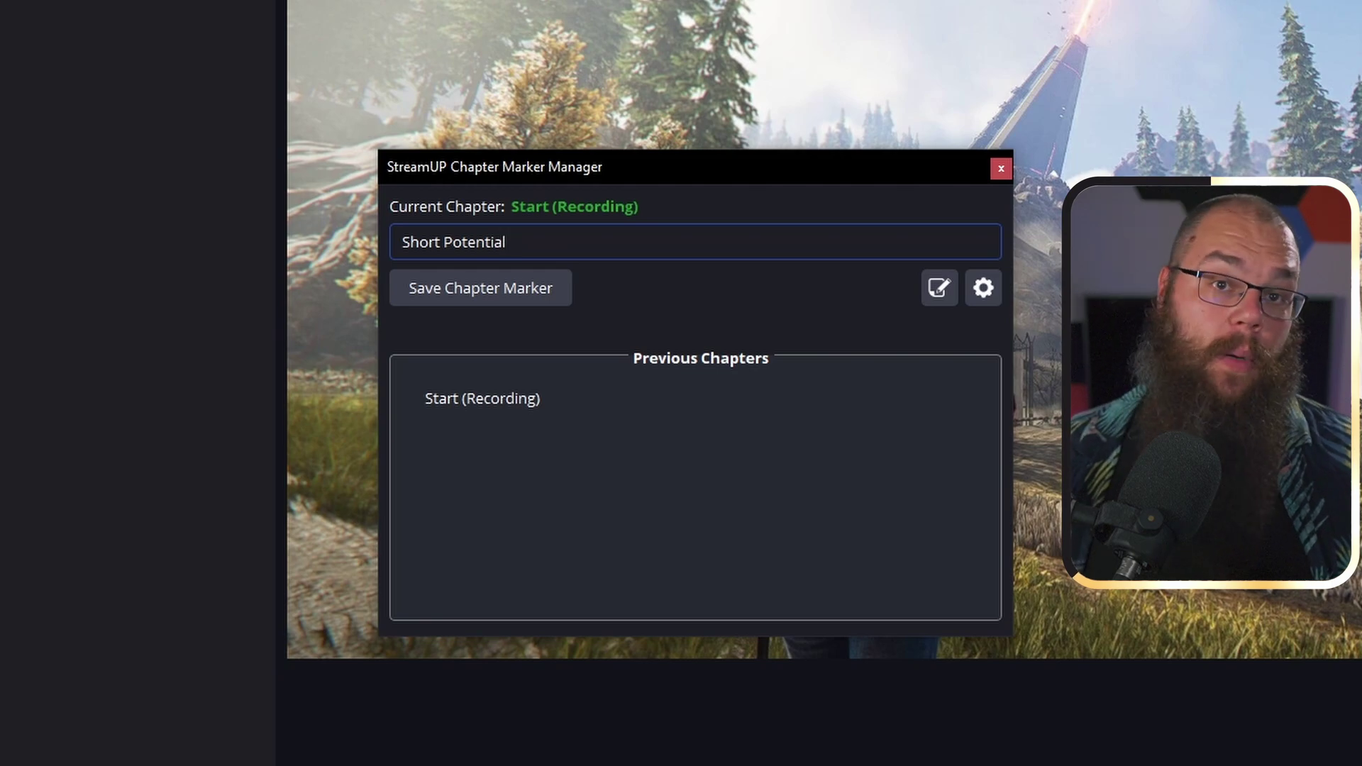
left_click(548, 293)
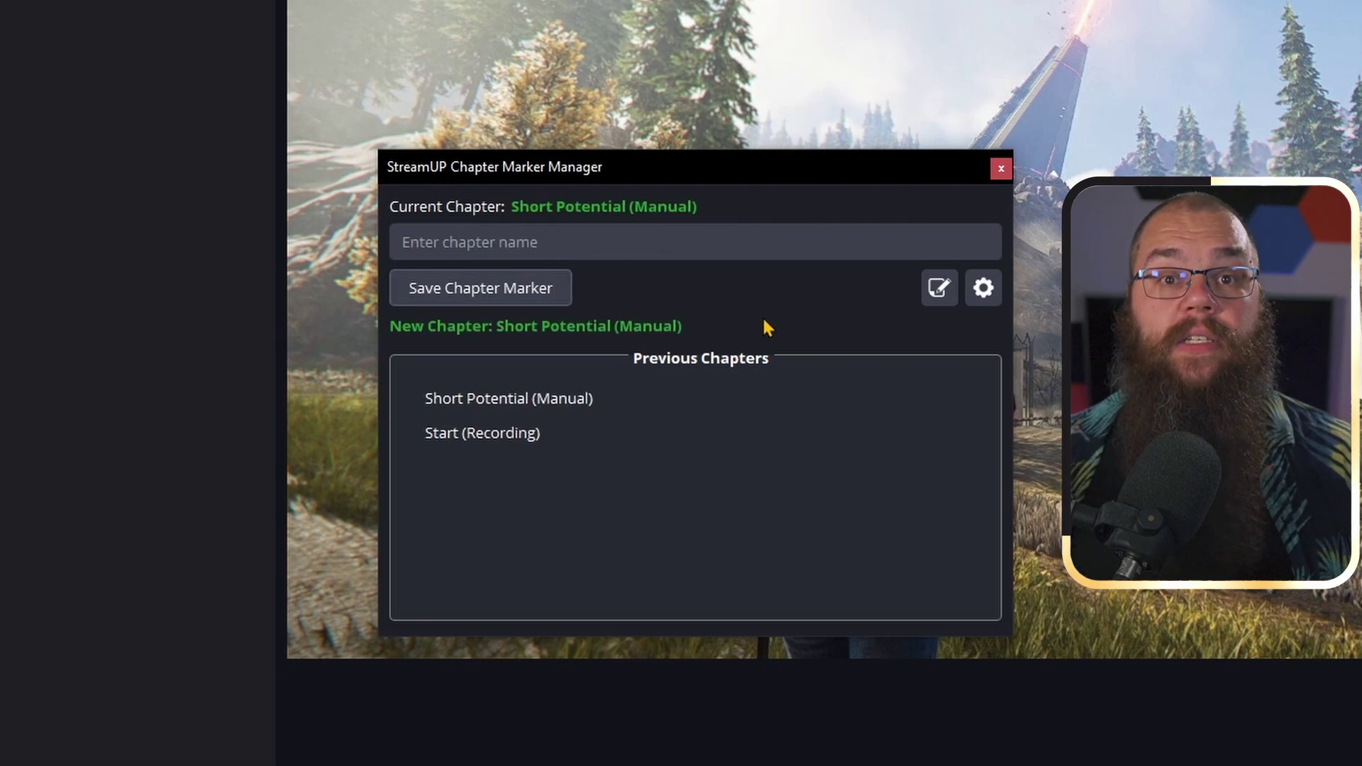
double_click(565, 398)
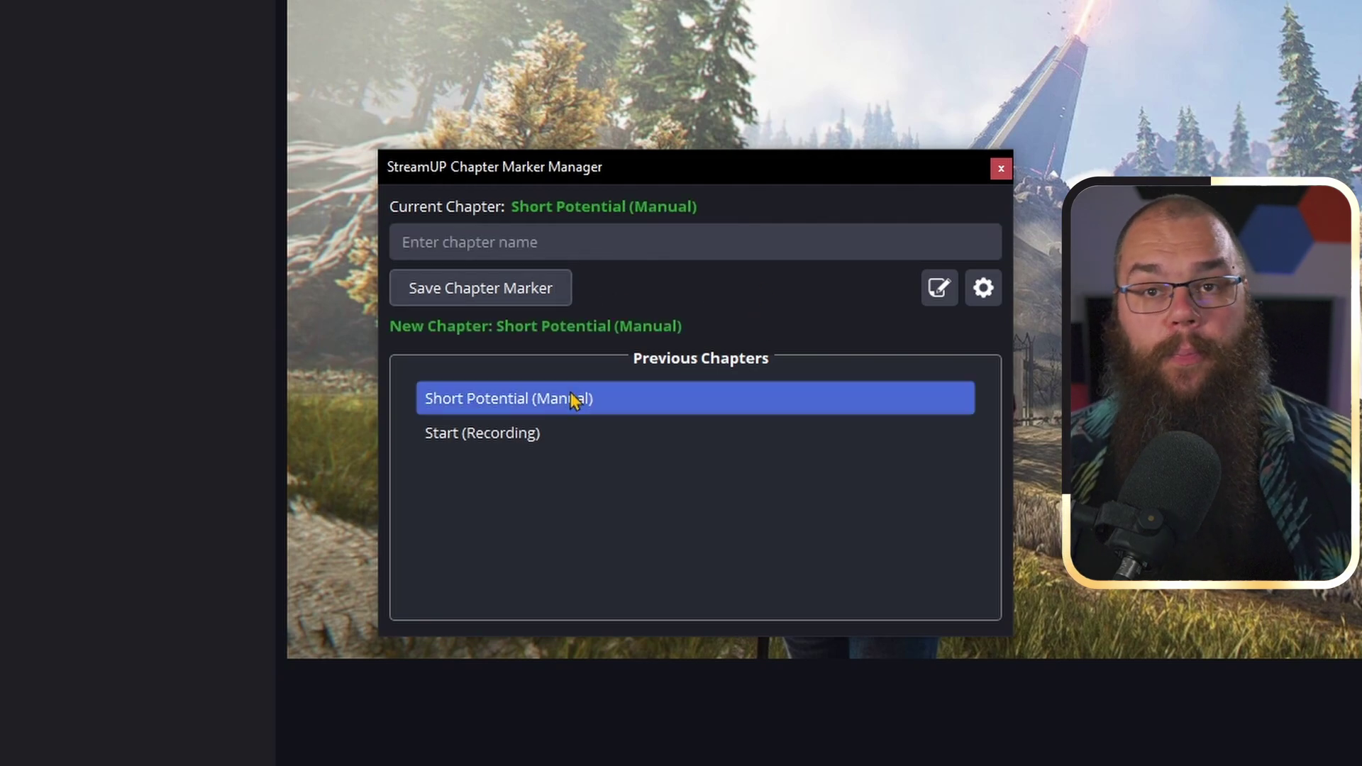
left_click(525, 291)
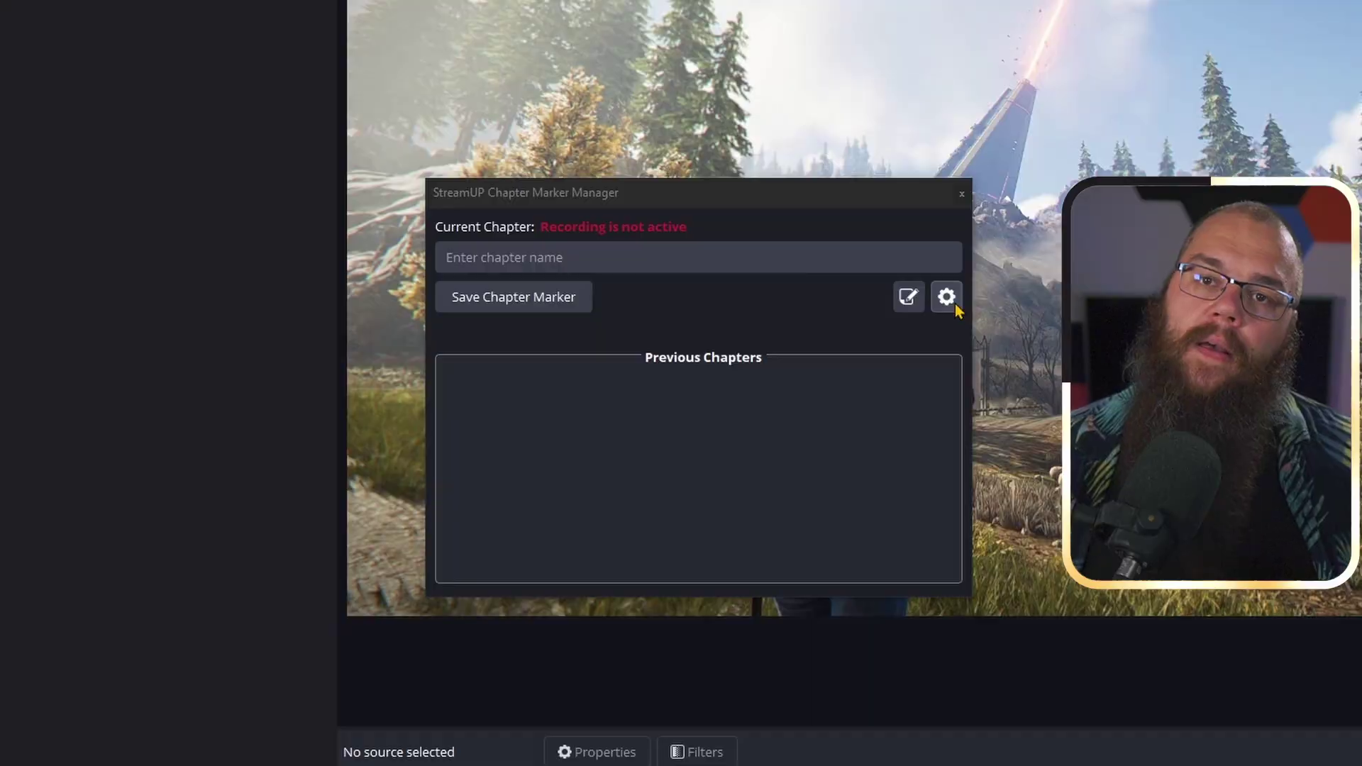
Step: Add 'Chapter: Short Potential' to the preset chapter hotkeys and confirm both dialogs
left_click(946, 297)
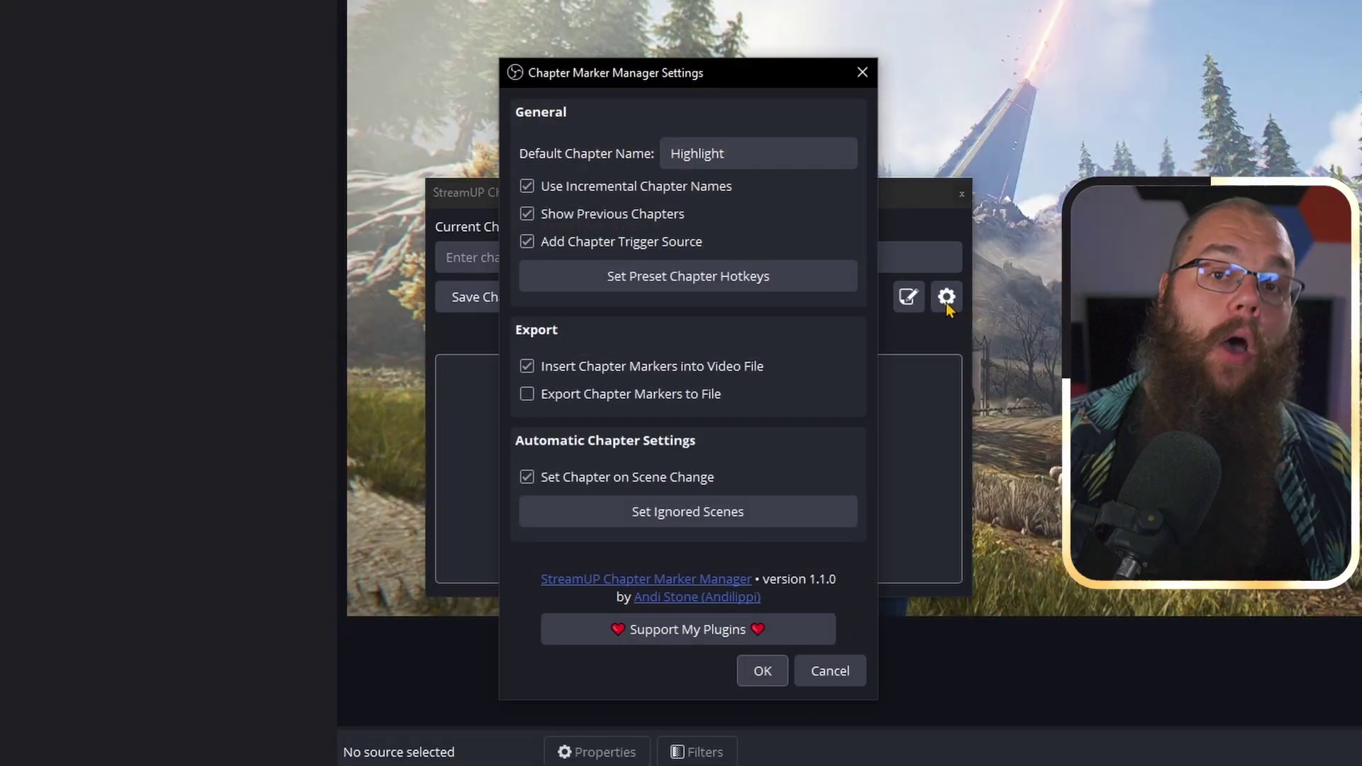
left_click(715, 284)
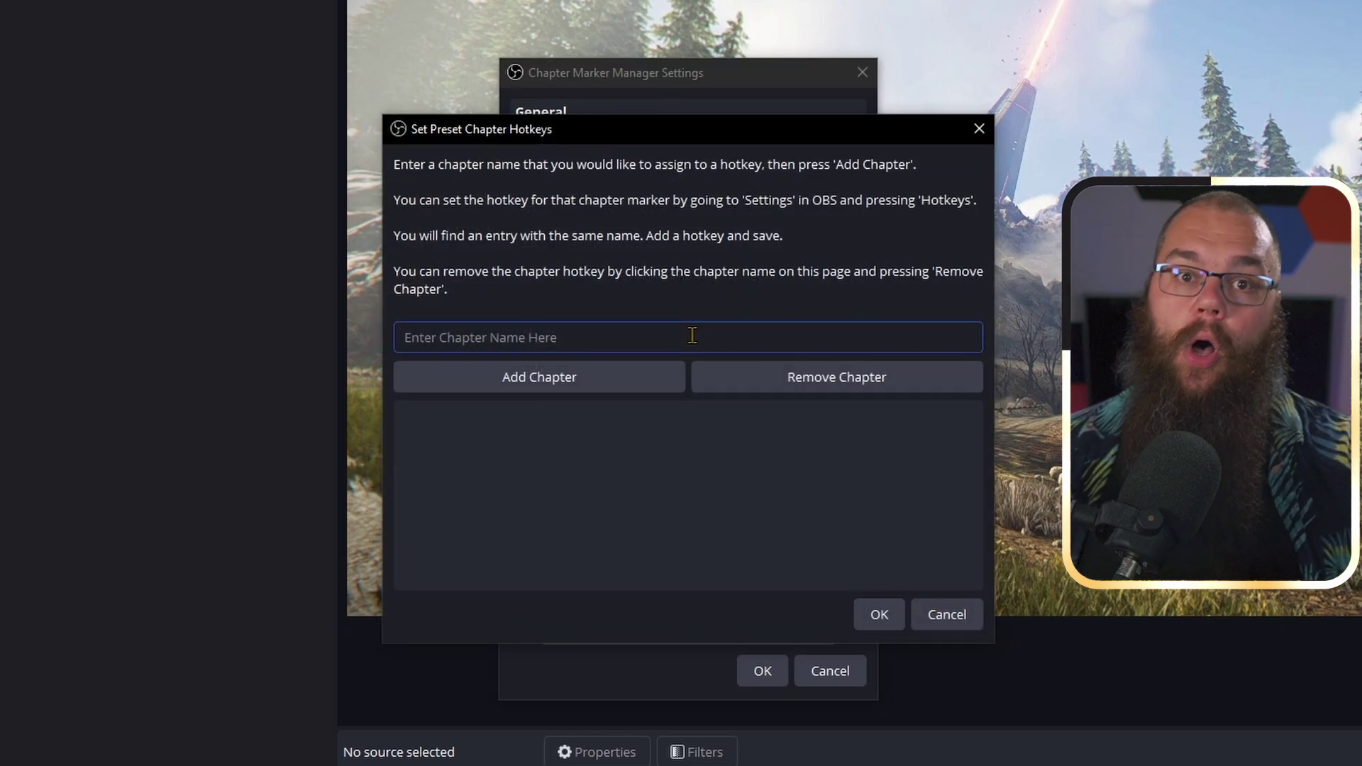
type("Chapter: Short Potential")
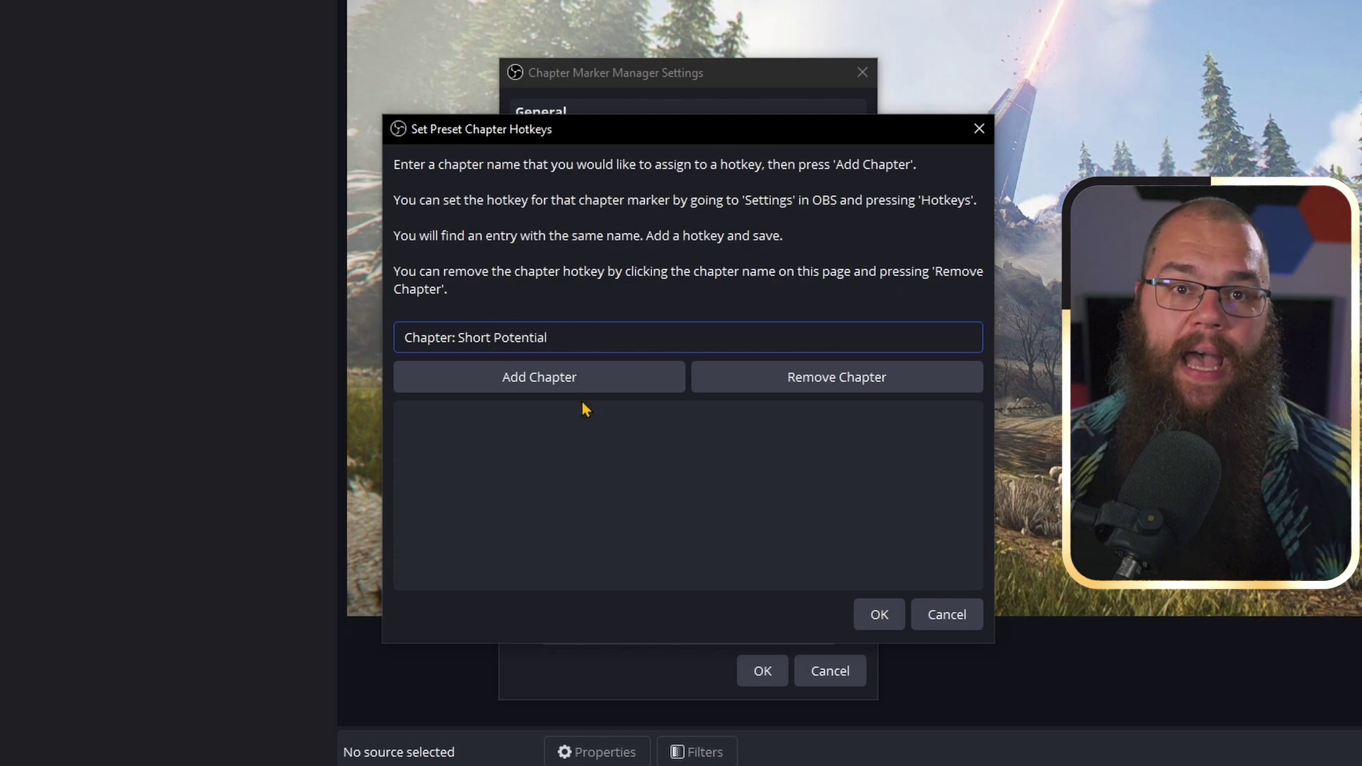
left_click(580, 383)
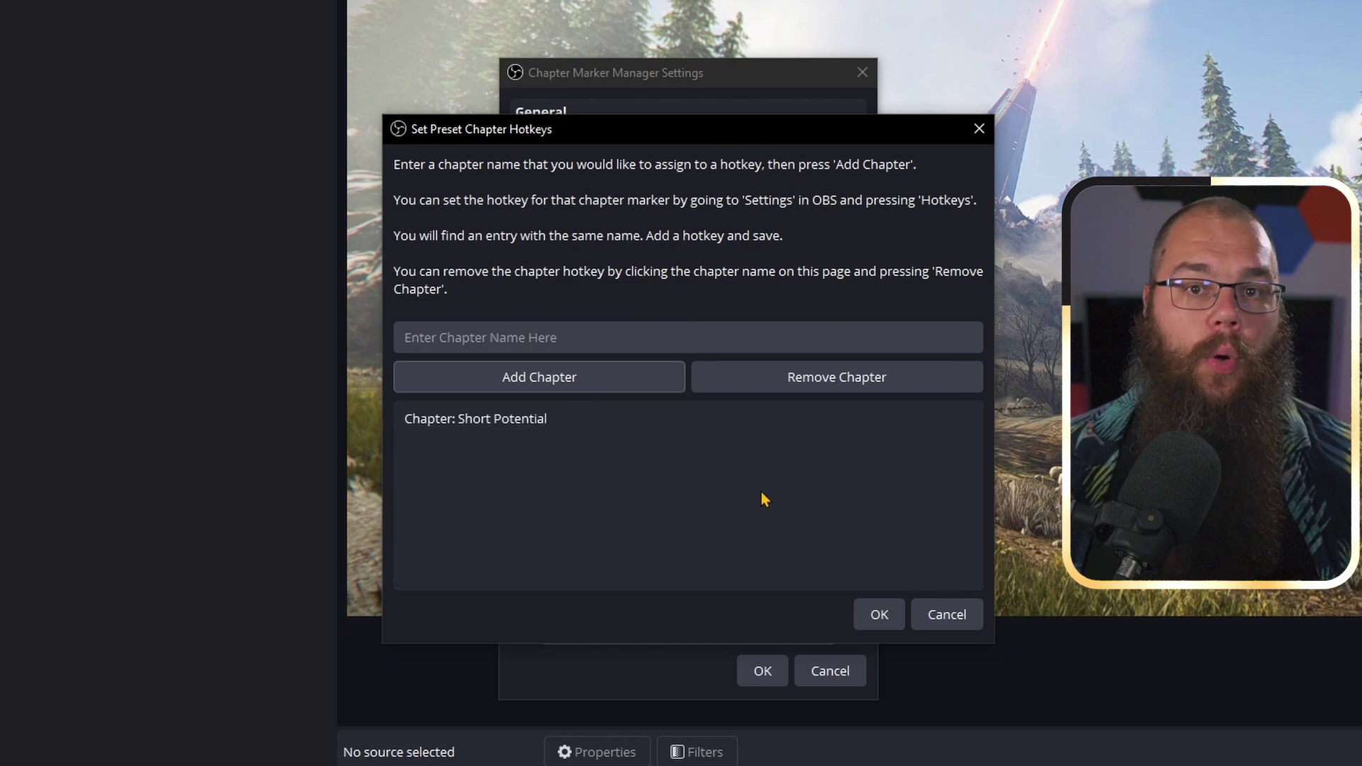
left_click(878, 616)
left_click(762, 671)
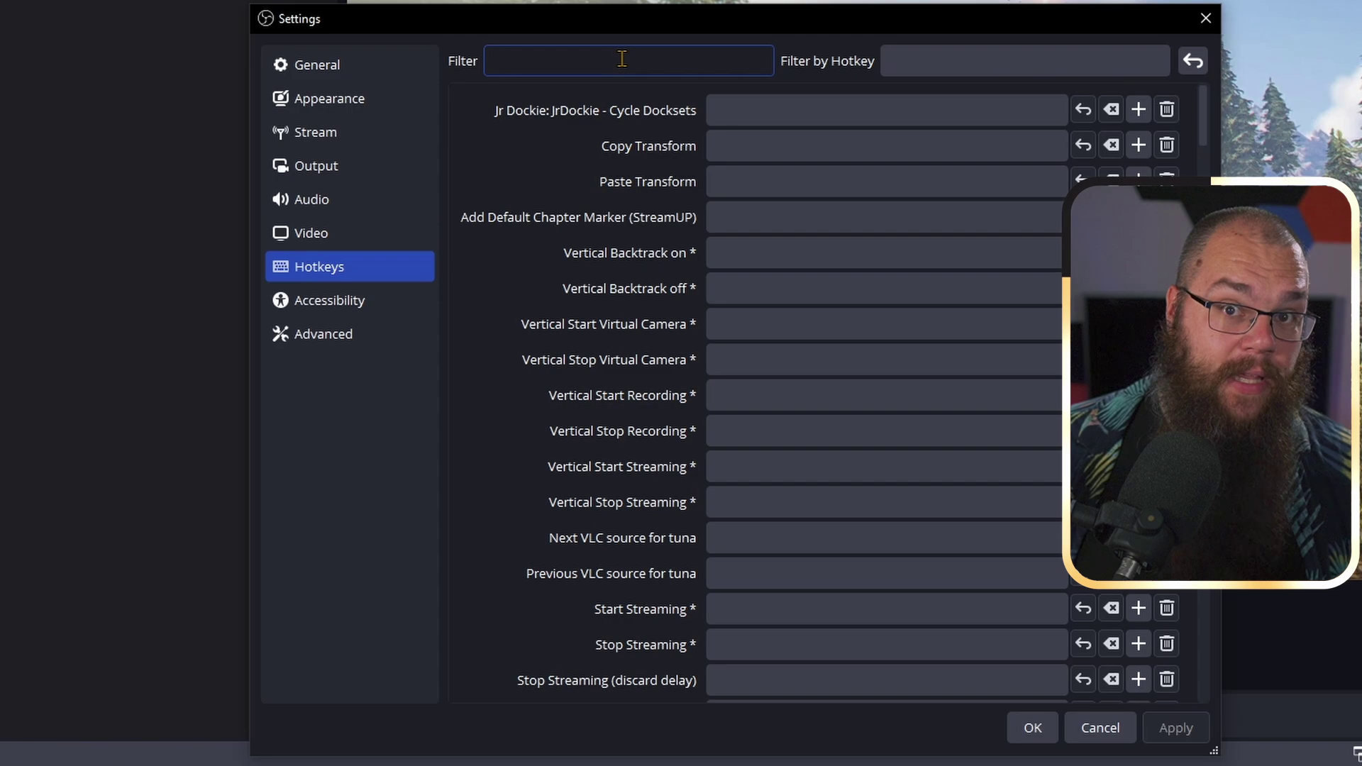
Step: Filter the Hotkeys page by 'Cha' to list the chapter hotkeys, then close Settings
type("Chapter")
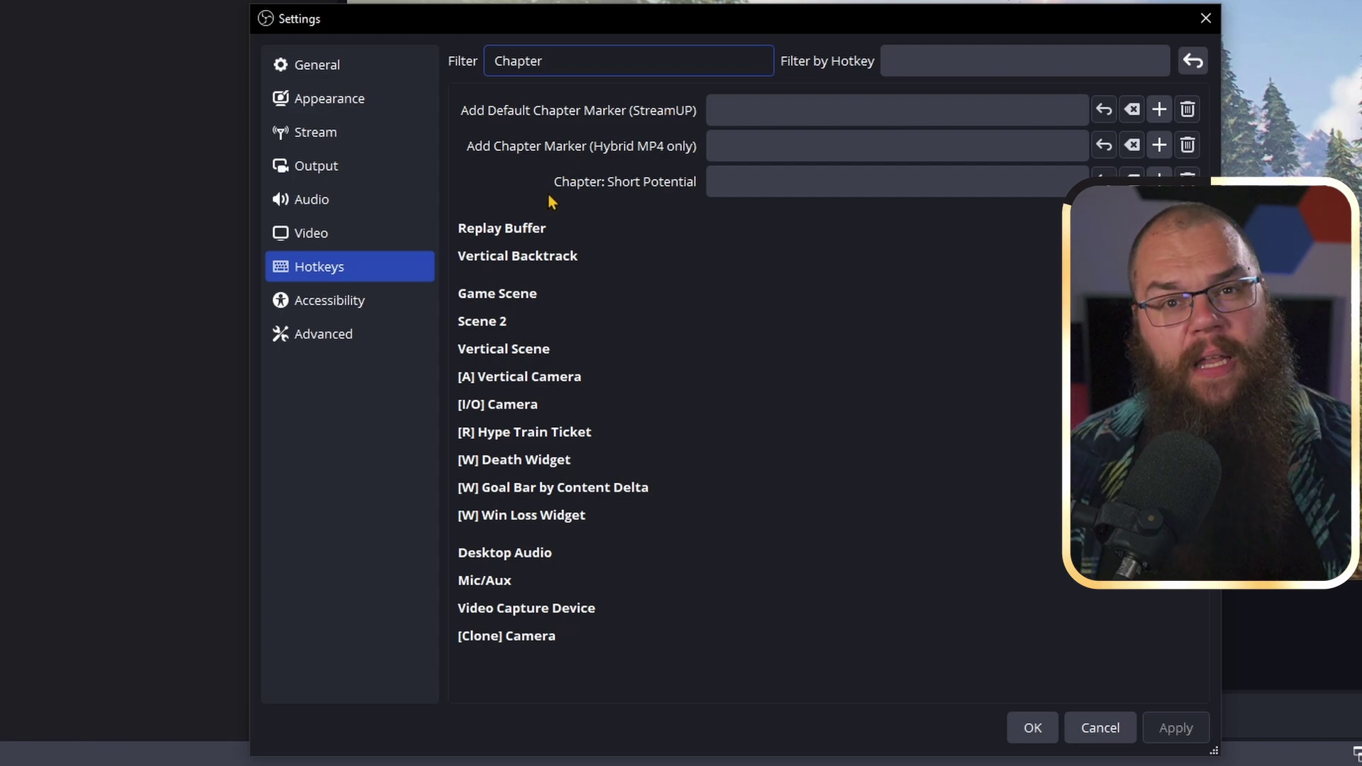
left_click(1041, 739)
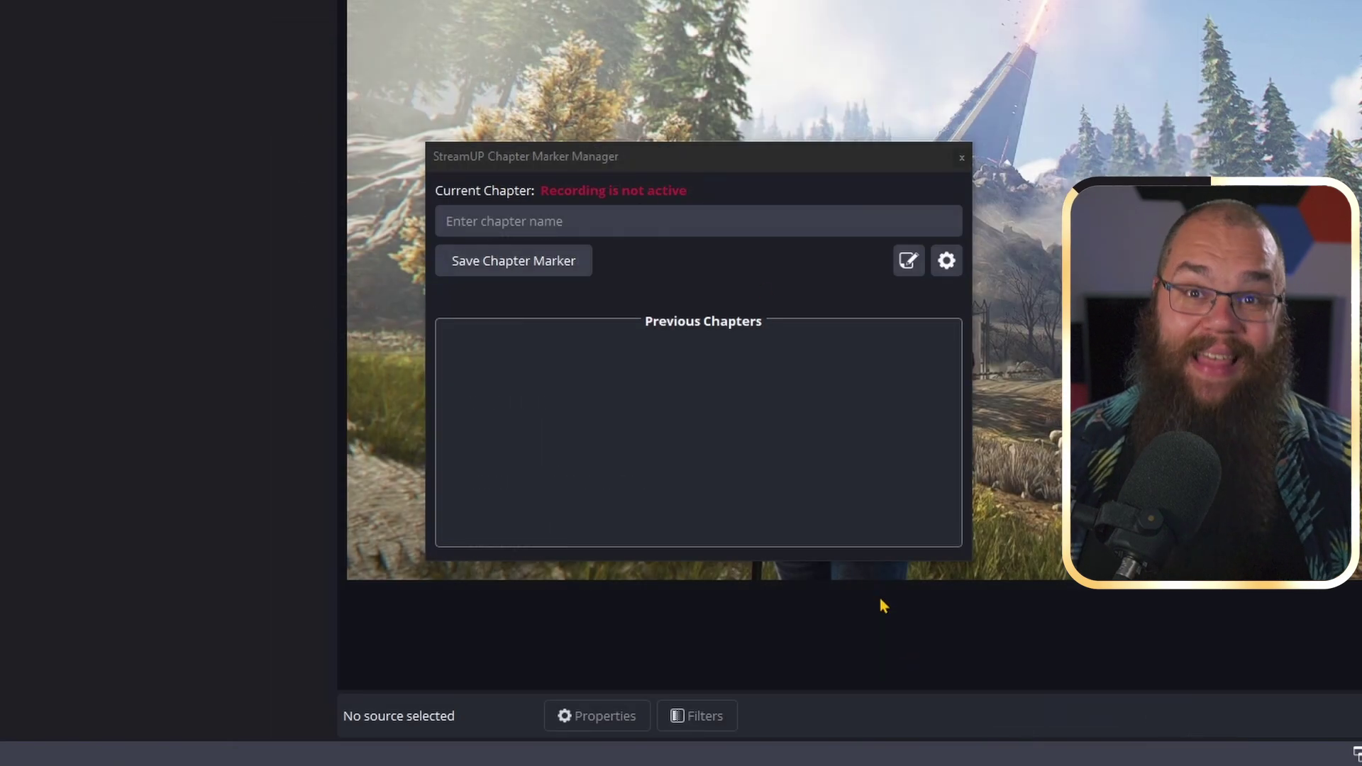
Step: Drop Game Stream Sun, 04-08-24 - 19;01;01.mp4 onto Timeline 2 and inspect a chapter marker
left_click(962, 157)
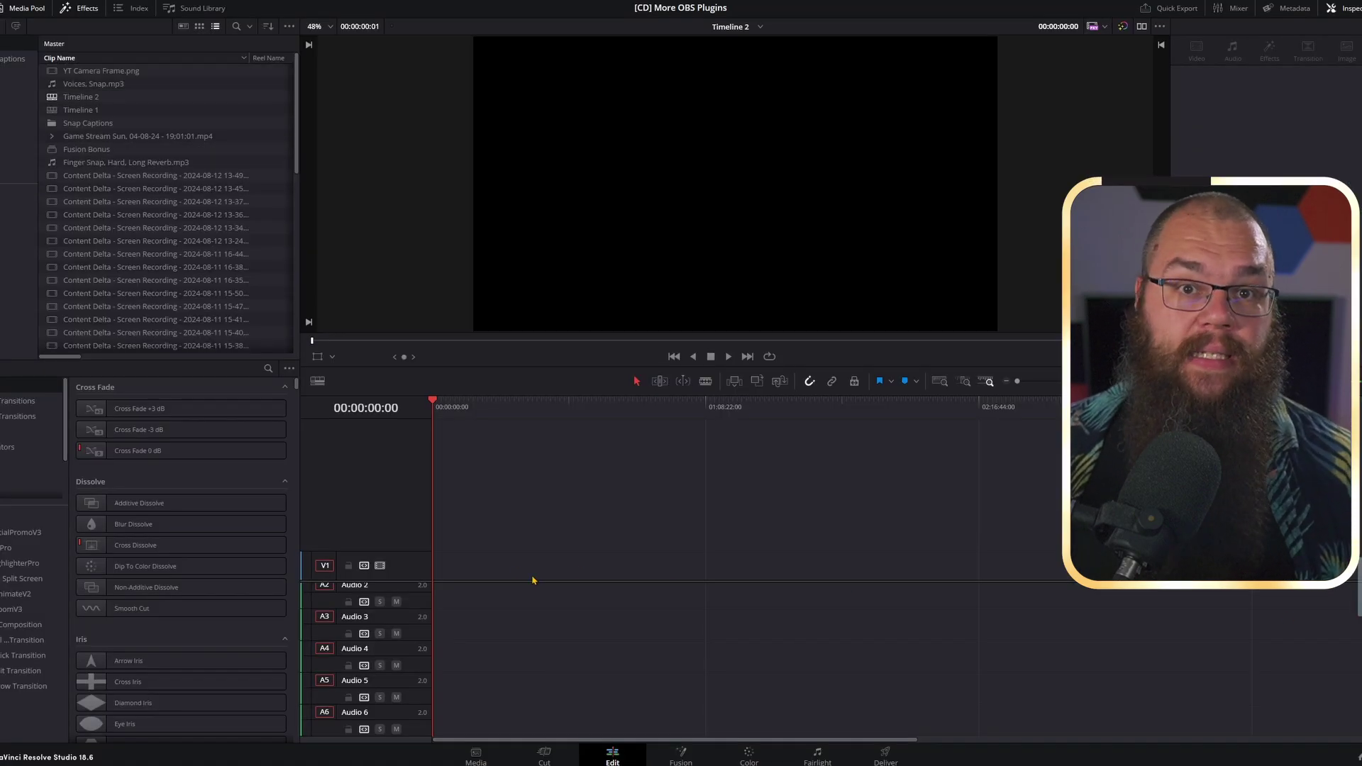
left_click_drag(533, 580, 434, 525)
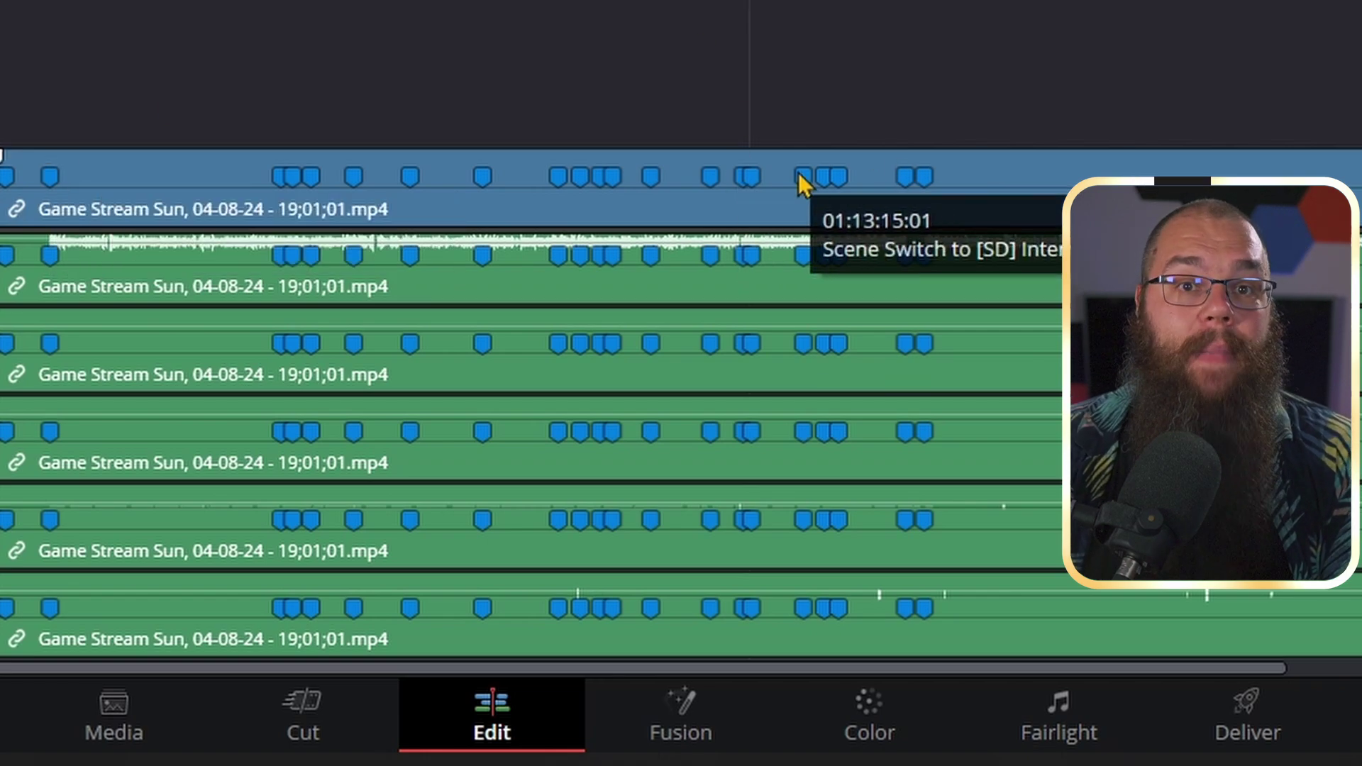
left_click(823, 178)
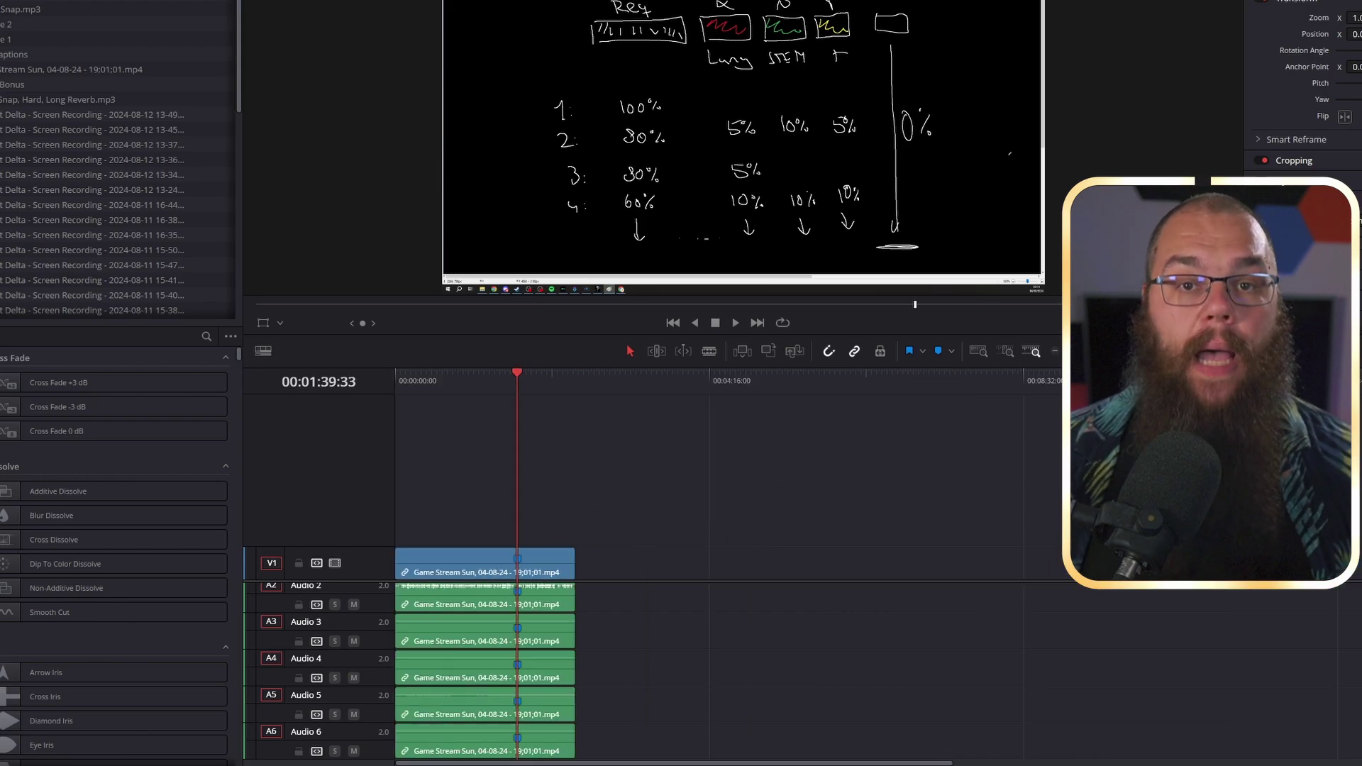
left_click(1055, 353)
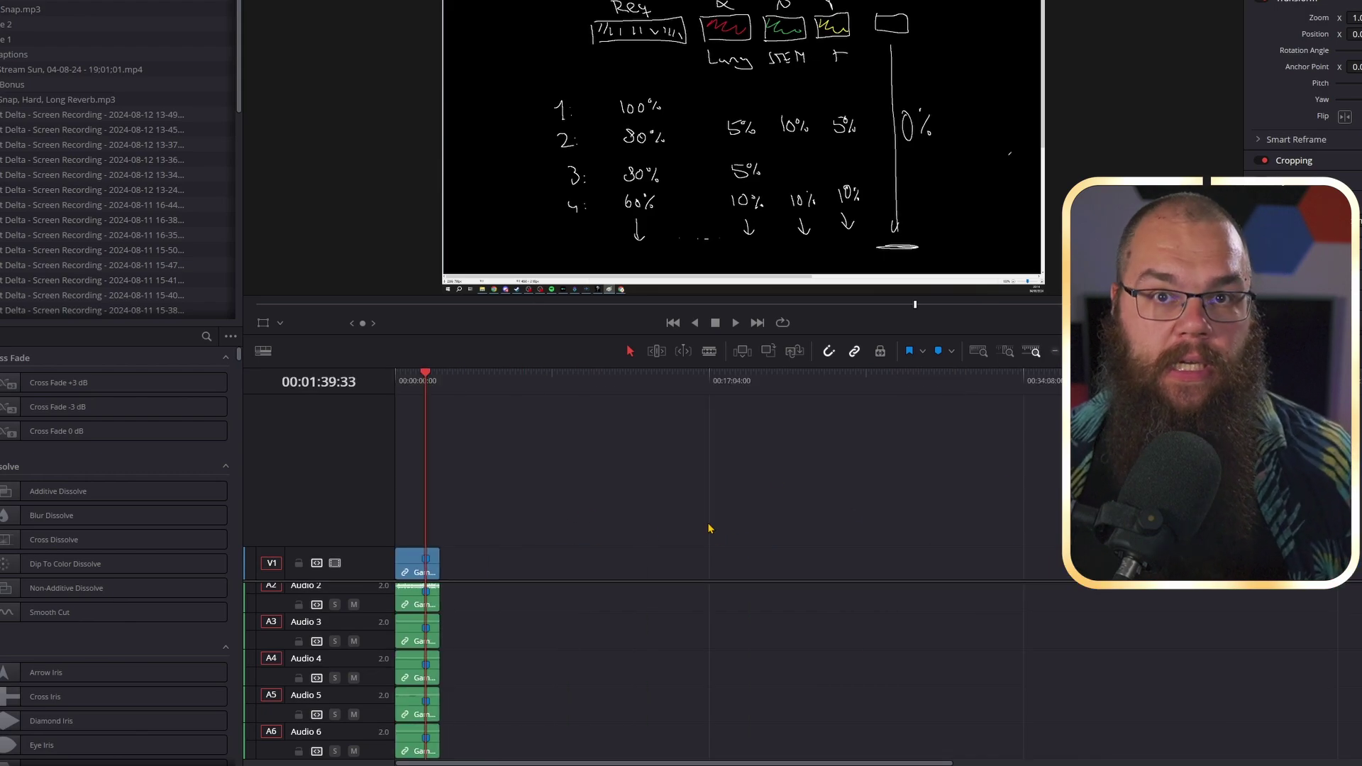